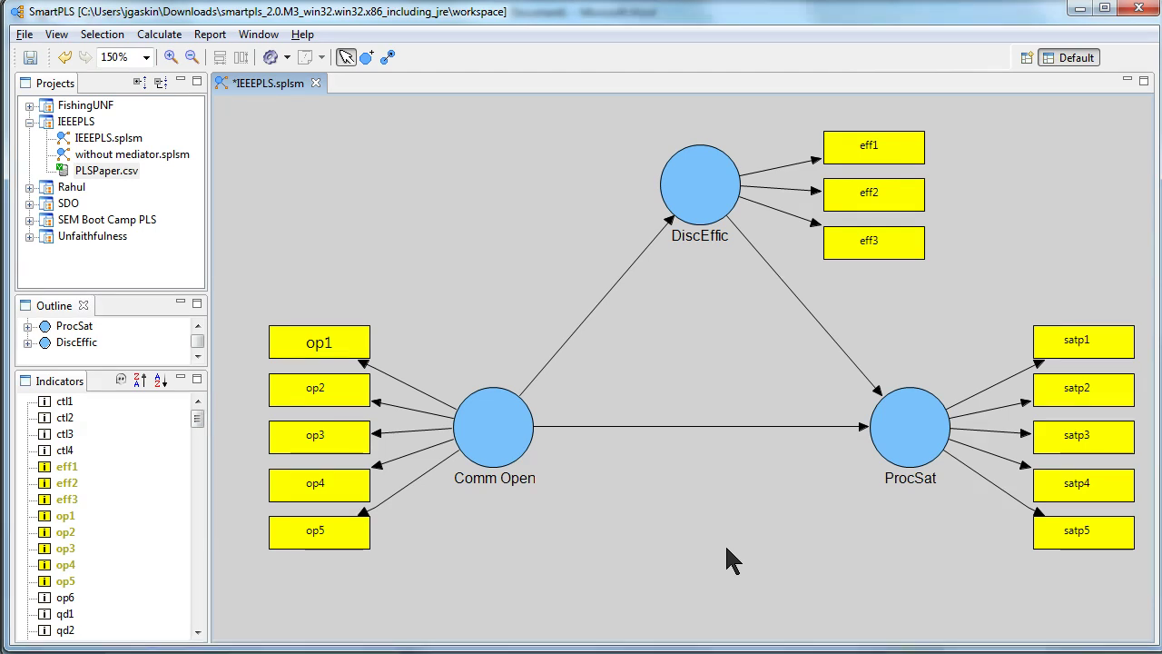
# In SPSS Select Cases, set the If condition to Gender = 1.
pyautogui.click(103, 34)
pyautogui.click(102, 33)
pyautogui.hotkey('alt', 'Tab')
pyautogui.hotkey('alt', 'Tab')
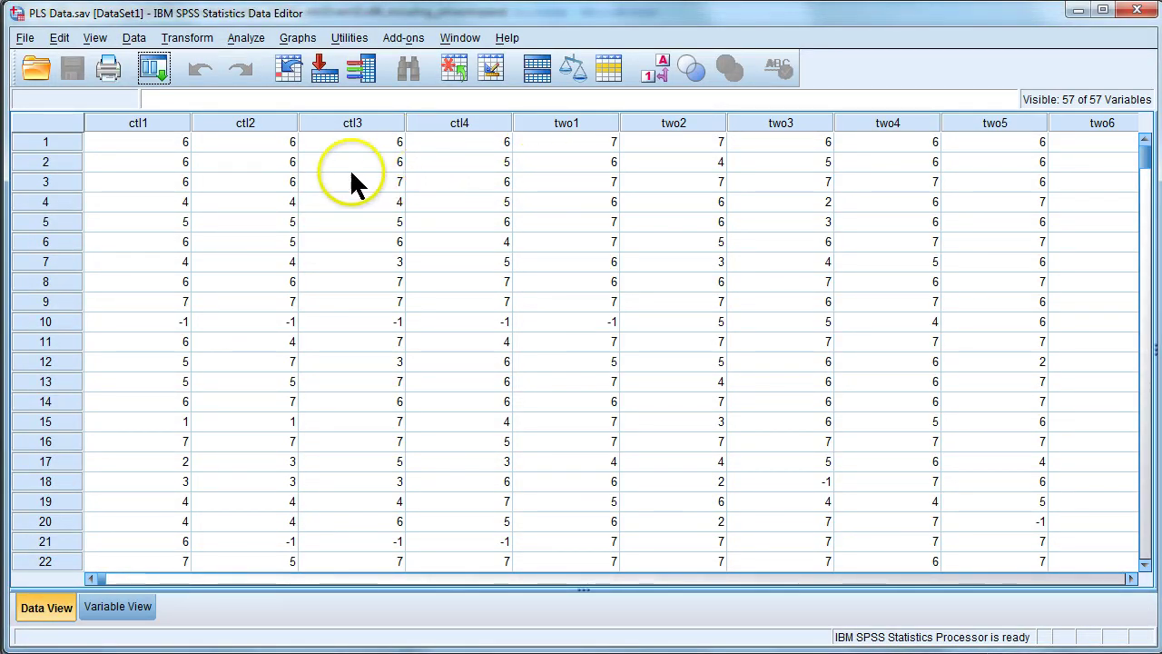
pyautogui.click(134, 40)
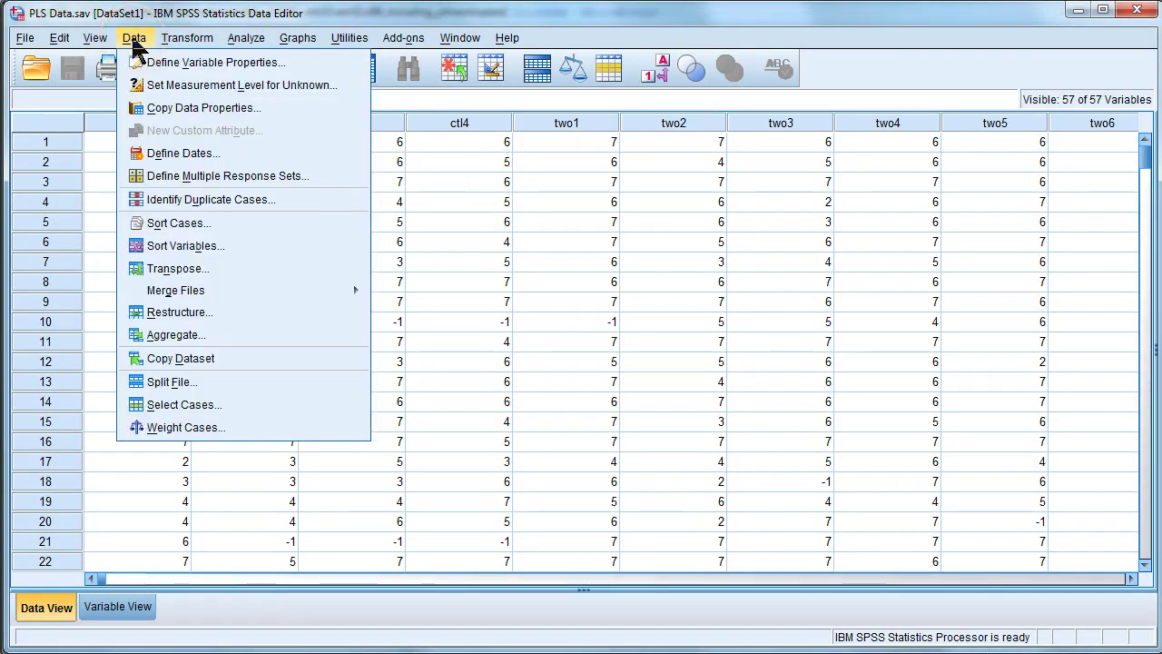
pyautogui.click(219, 403)
pyautogui.click(533, 178)
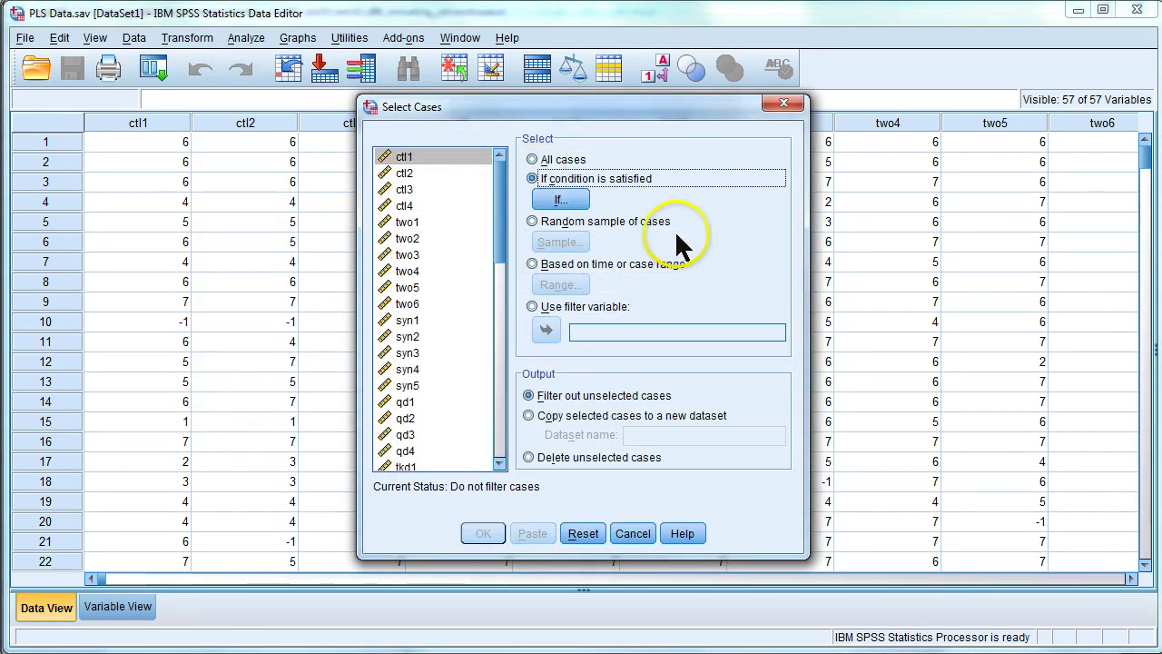
pyautogui.click(565, 200)
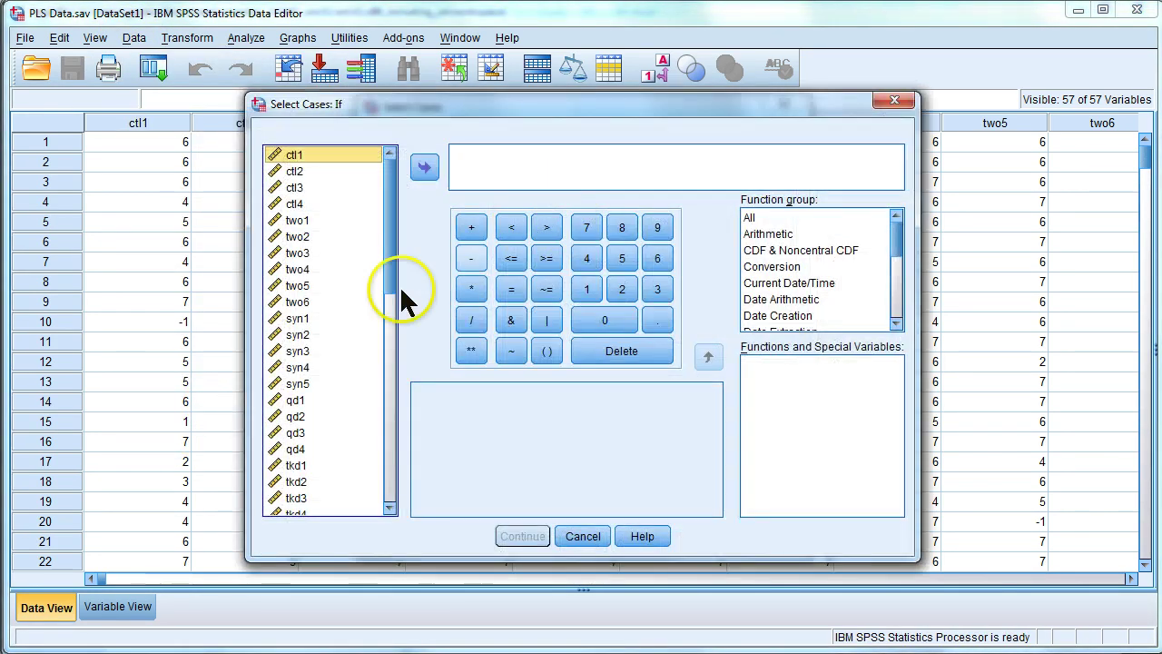
pyautogui.moveTo(397, 272); pyautogui.dragTo(415, 518)
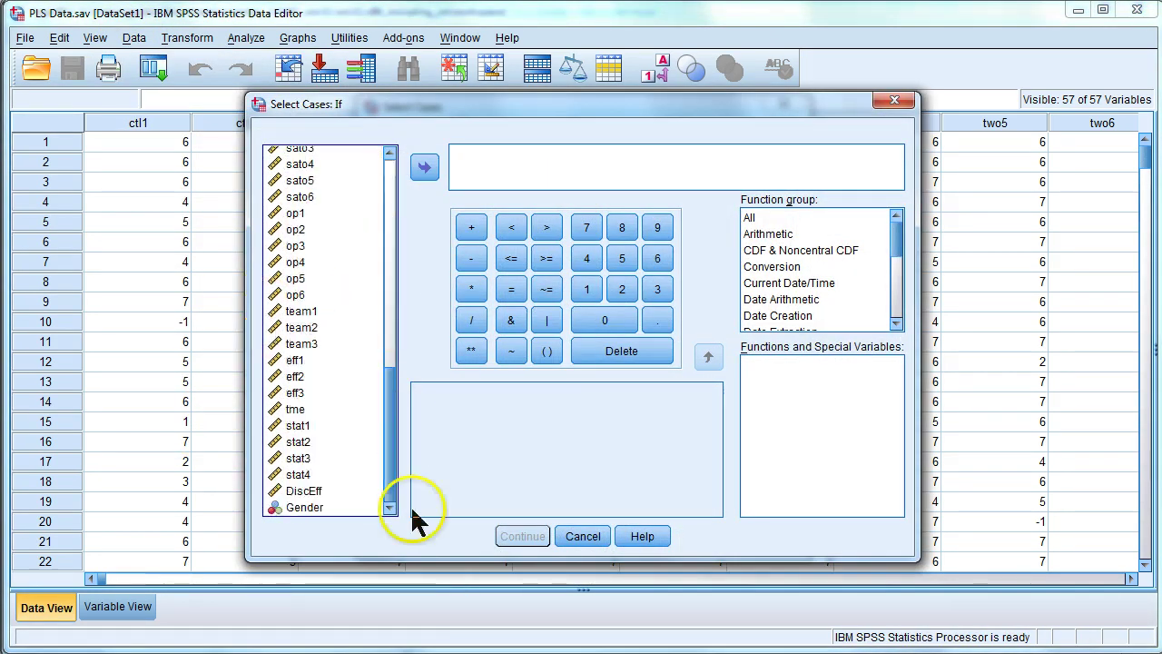
pyautogui.click(312, 508)
pyautogui.click(424, 166)
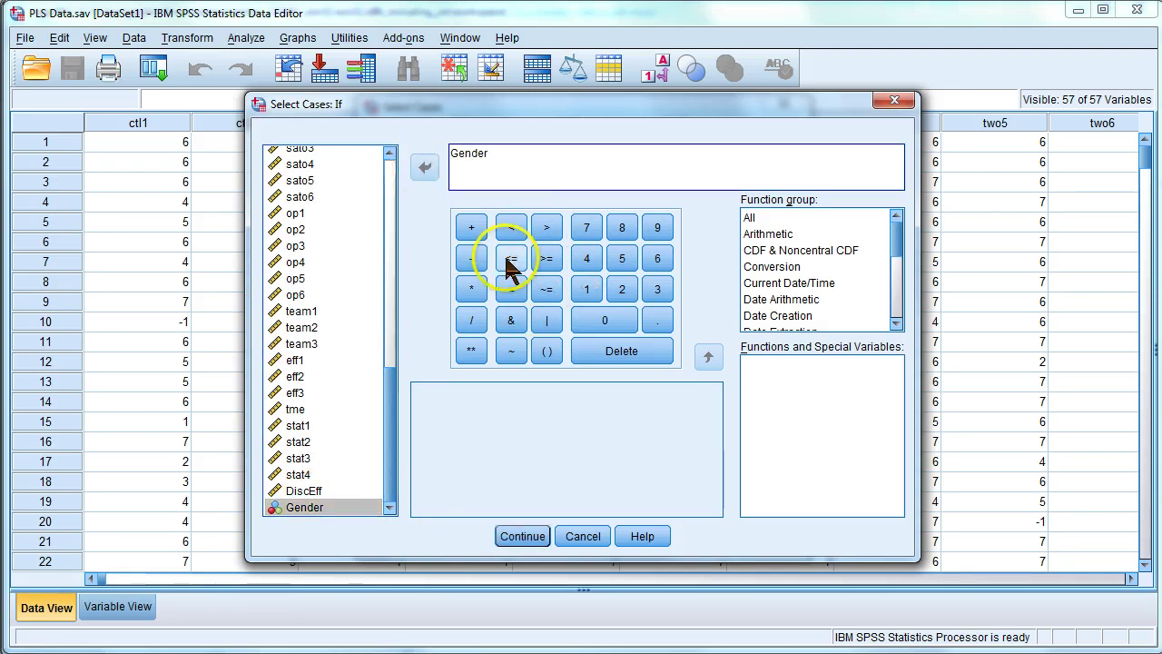
pyautogui.click(511, 290)
pyautogui.write('1')
pyautogui.click(543, 538)
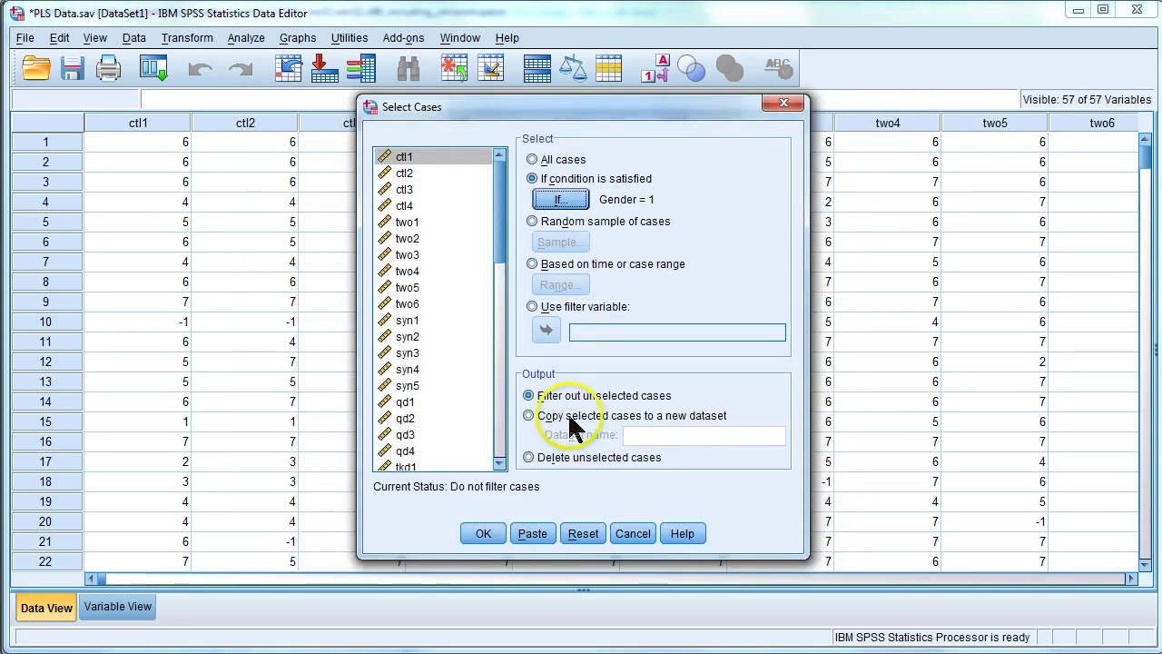
# Copy the selected cases into a new dataset named Male4PLS.
pyautogui.click(564, 417)
pyautogui.click(658, 436)
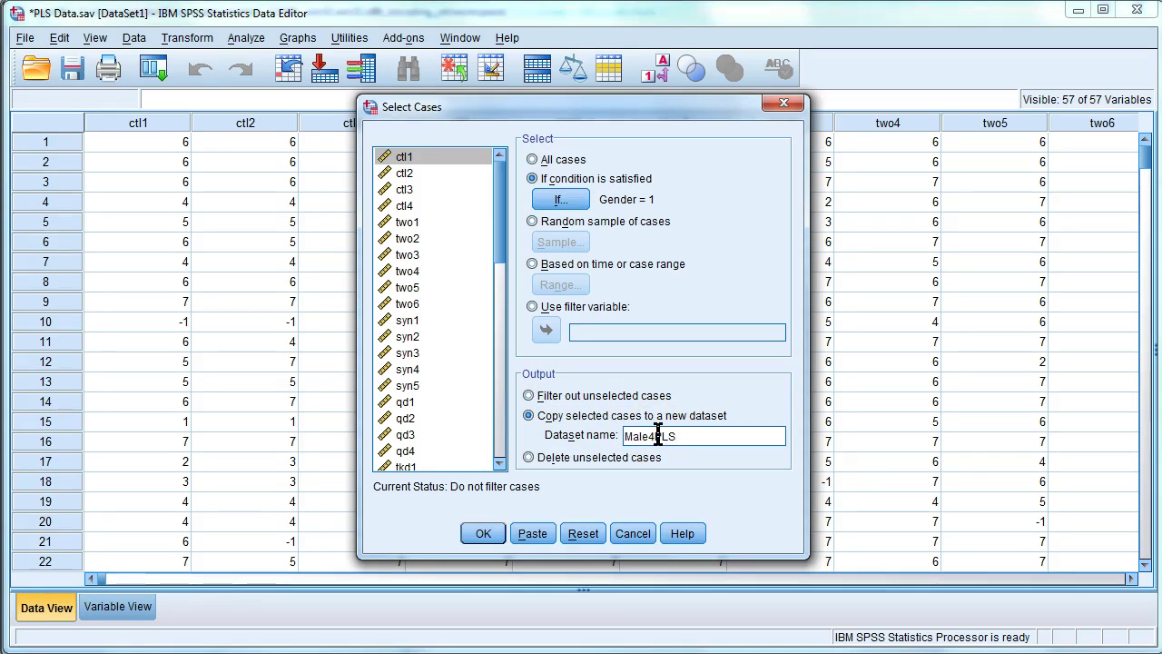
pyautogui.click(481, 532)
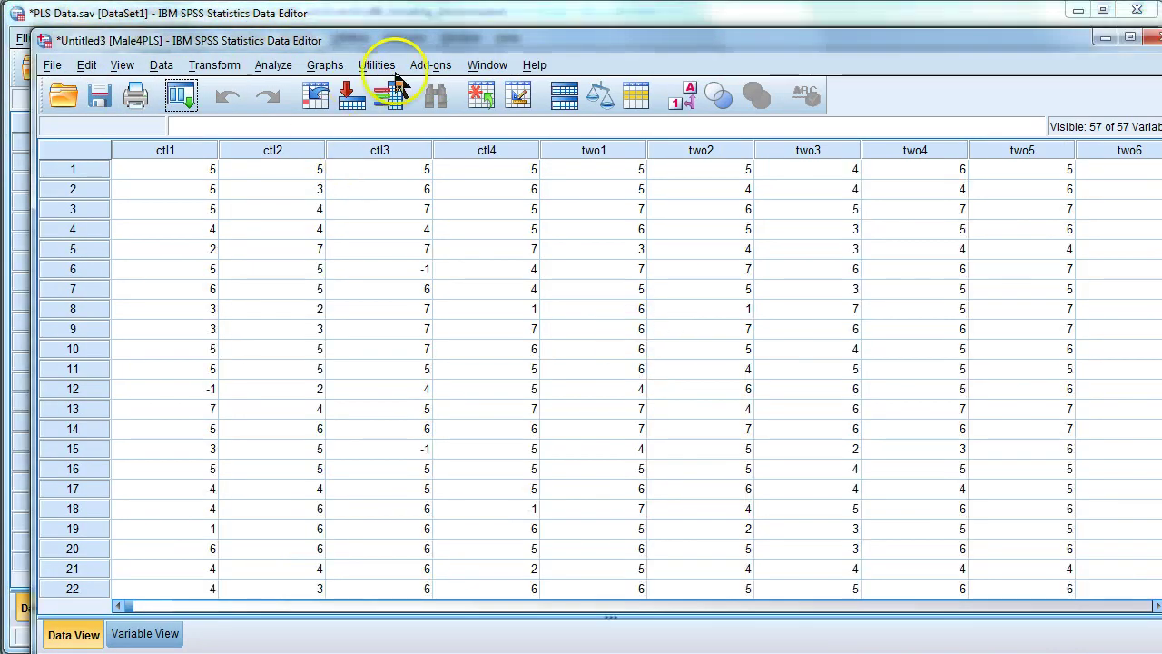
# Maximize the male data window and save it as Male4PLS.sav.
pyautogui.doubleClick(435, 40)
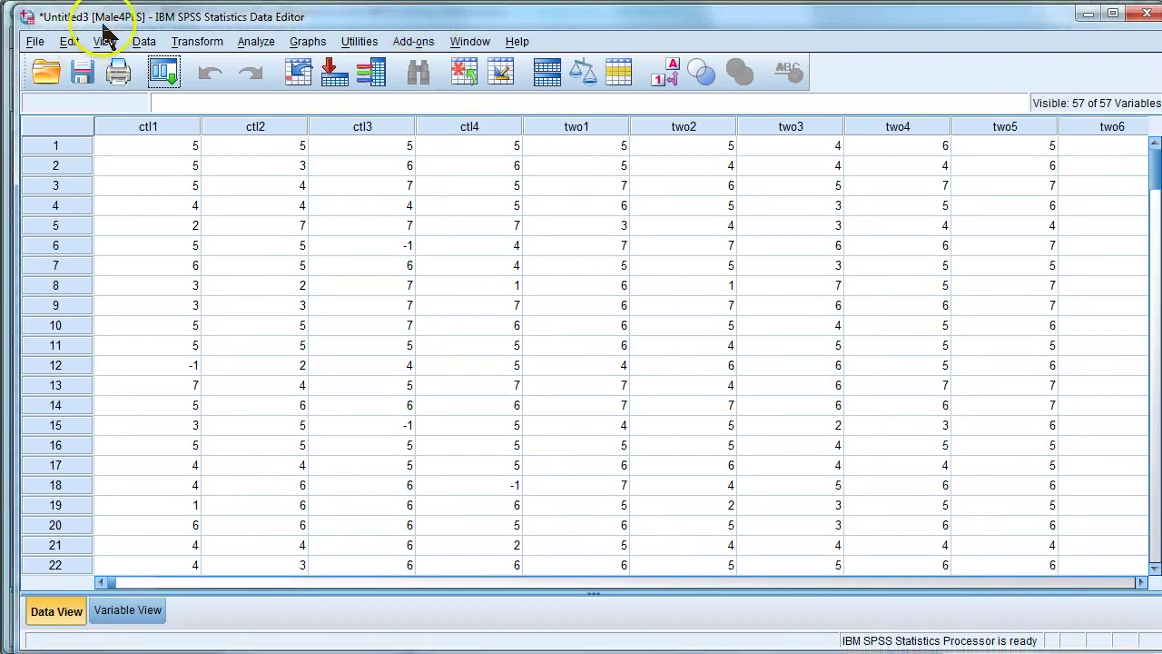
pyautogui.click(91, 73)
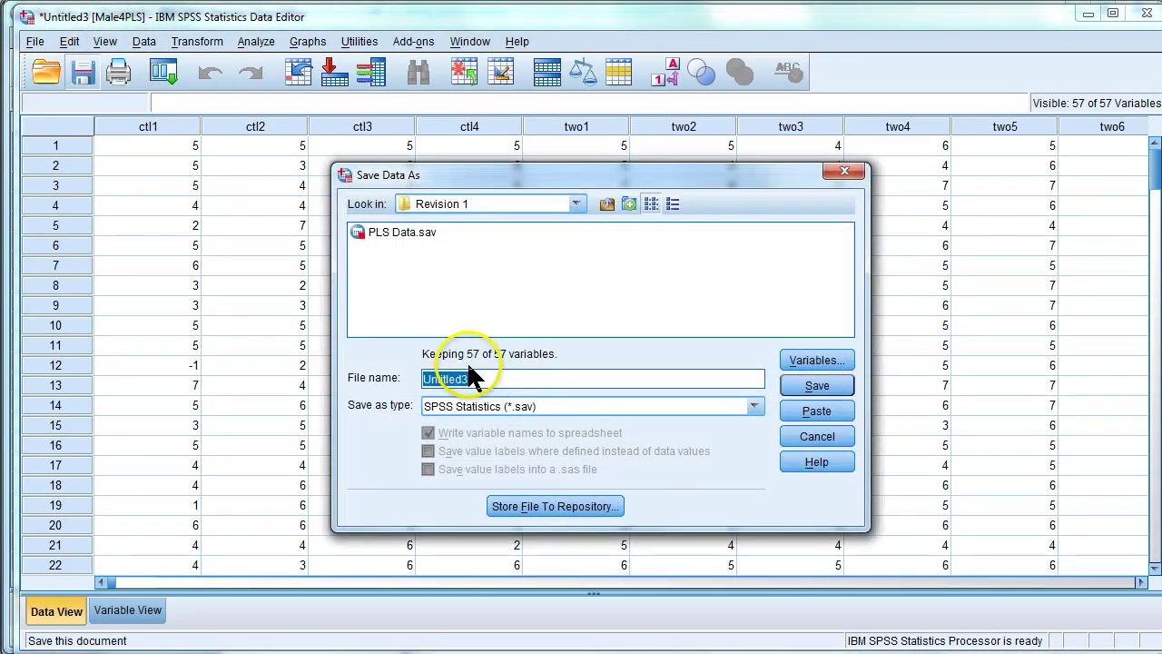
pyautogui.write('Male4PLS')
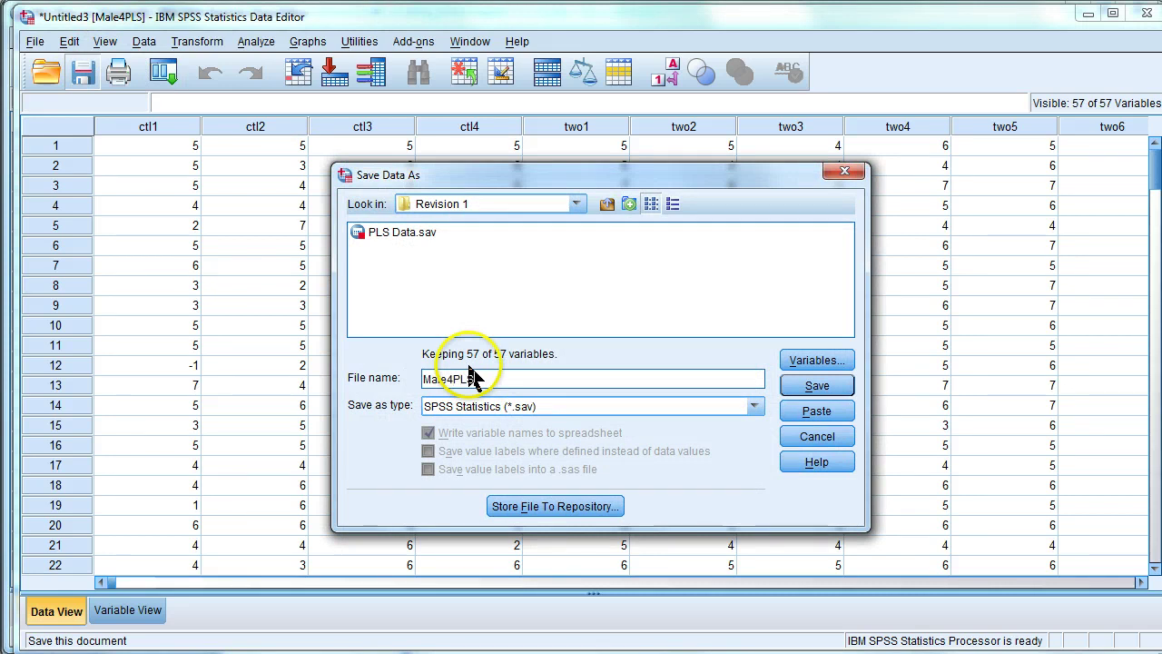
pyautogui.click(849, 386)
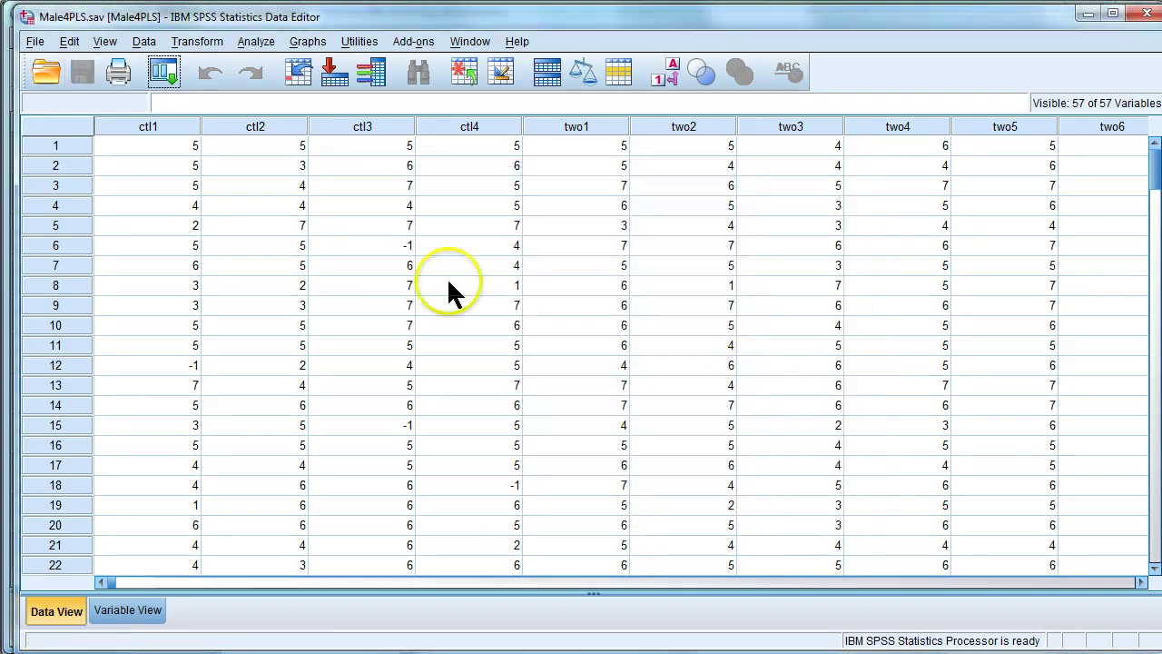
# Save a comma-delimited copy as Male4PLS.csv.
pyautogui.click(36, 42)
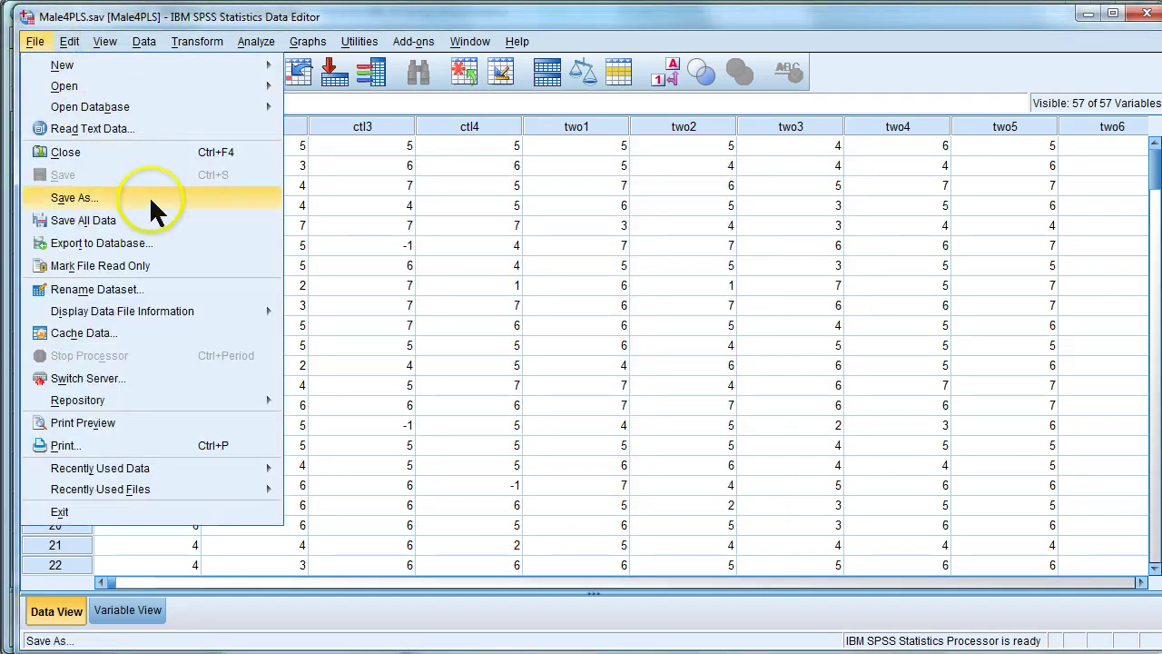
pyautogui.click(74, 197)
pyautogui.click(570, 416)
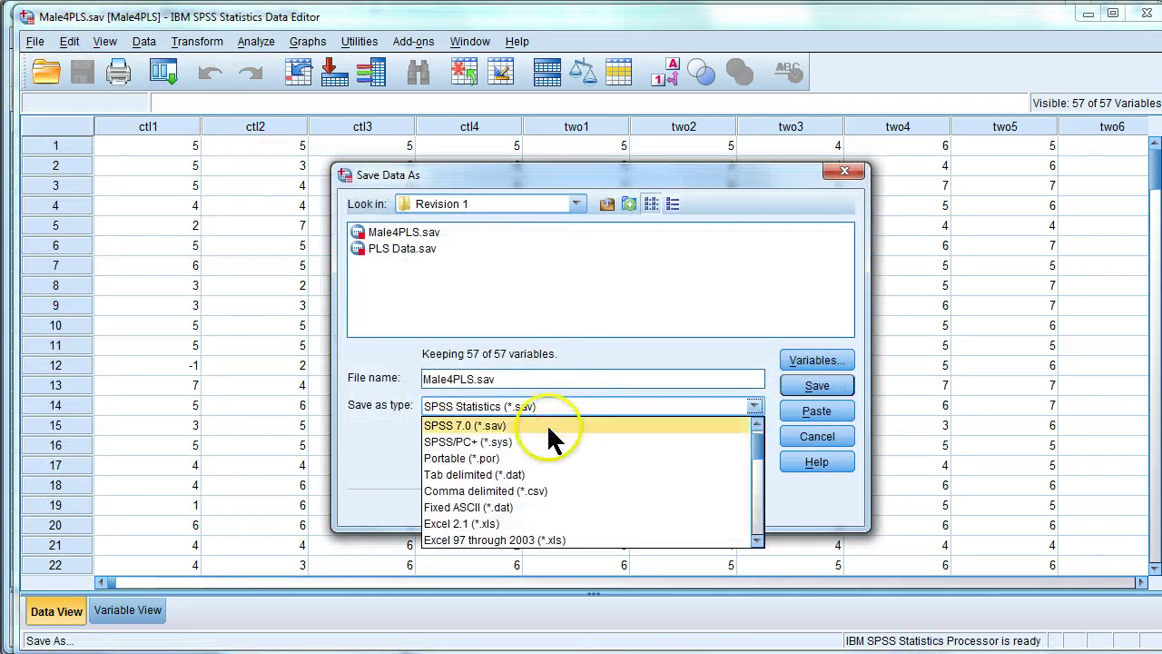
pyautogui.click(572, 486)
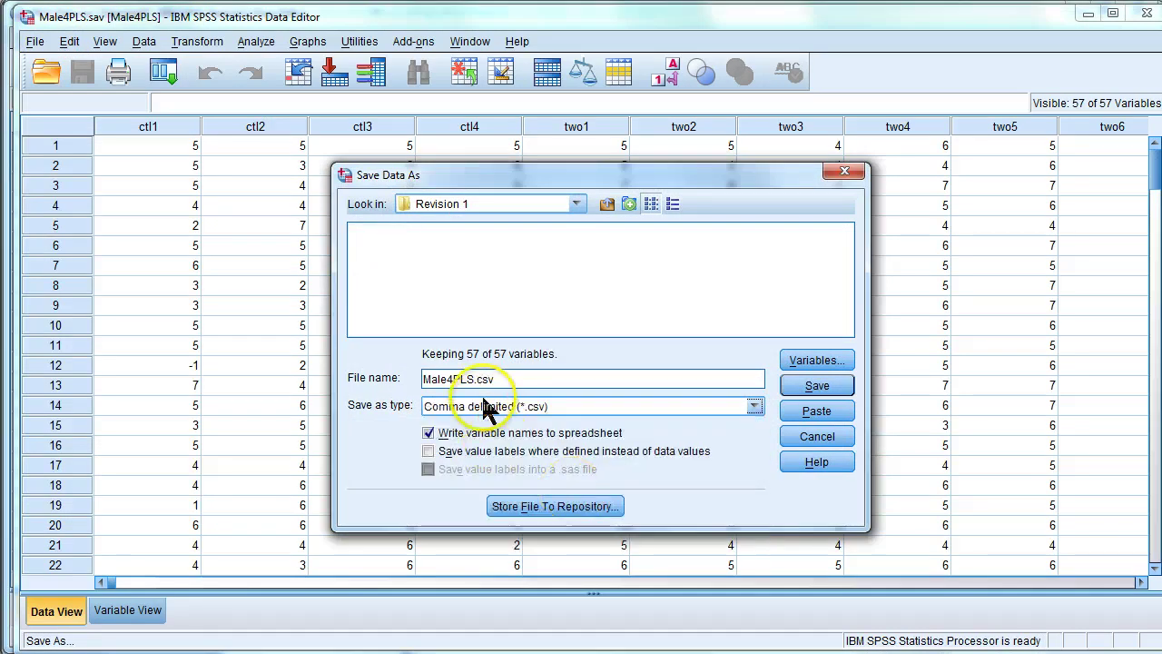
pyautogui.click(819, 387)
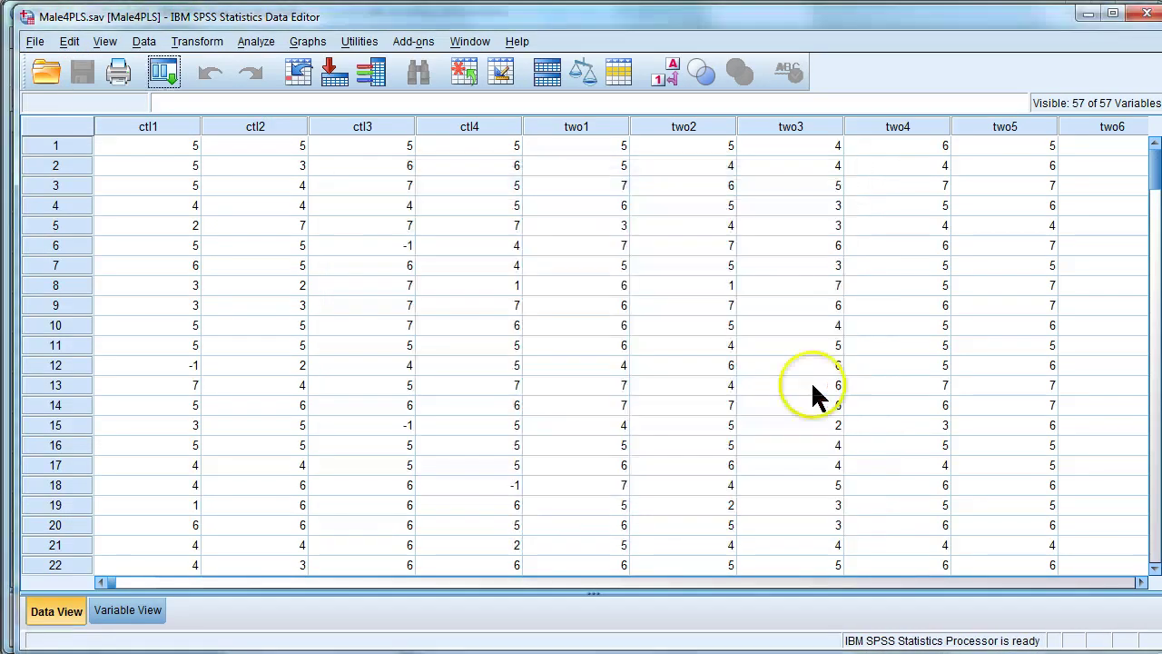
# Close Male4PLS, then copy cases with Gender = 2 into a new dataset Female4PLS.
pyautogui.click(1145, 18)
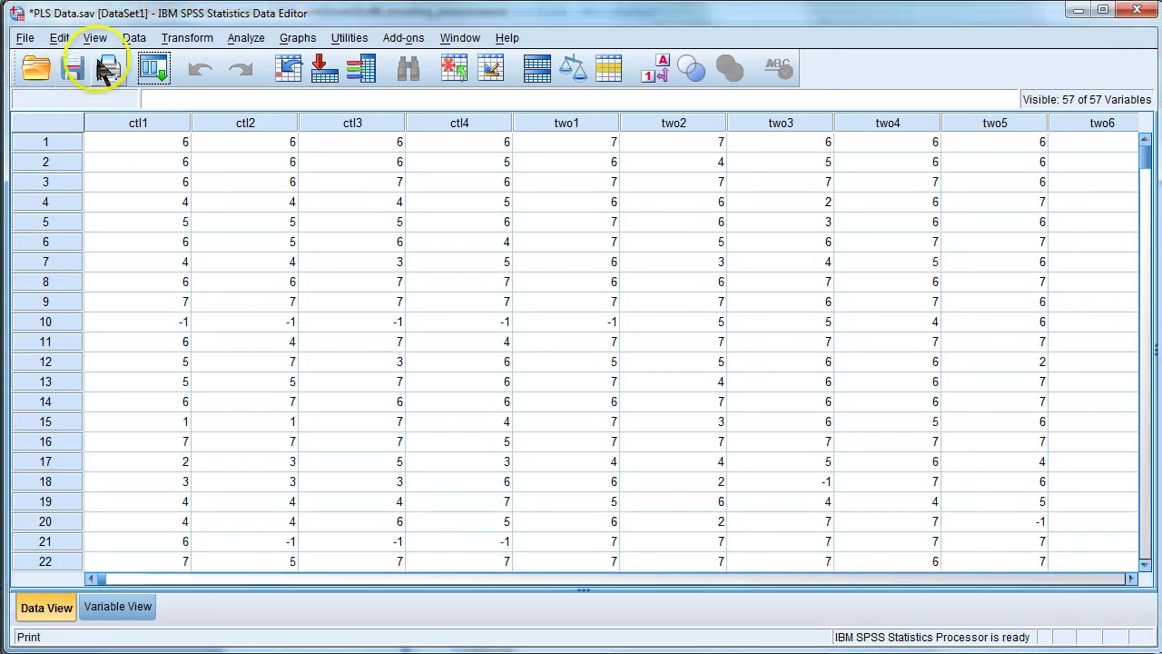
pyautogui.click(152, 69)
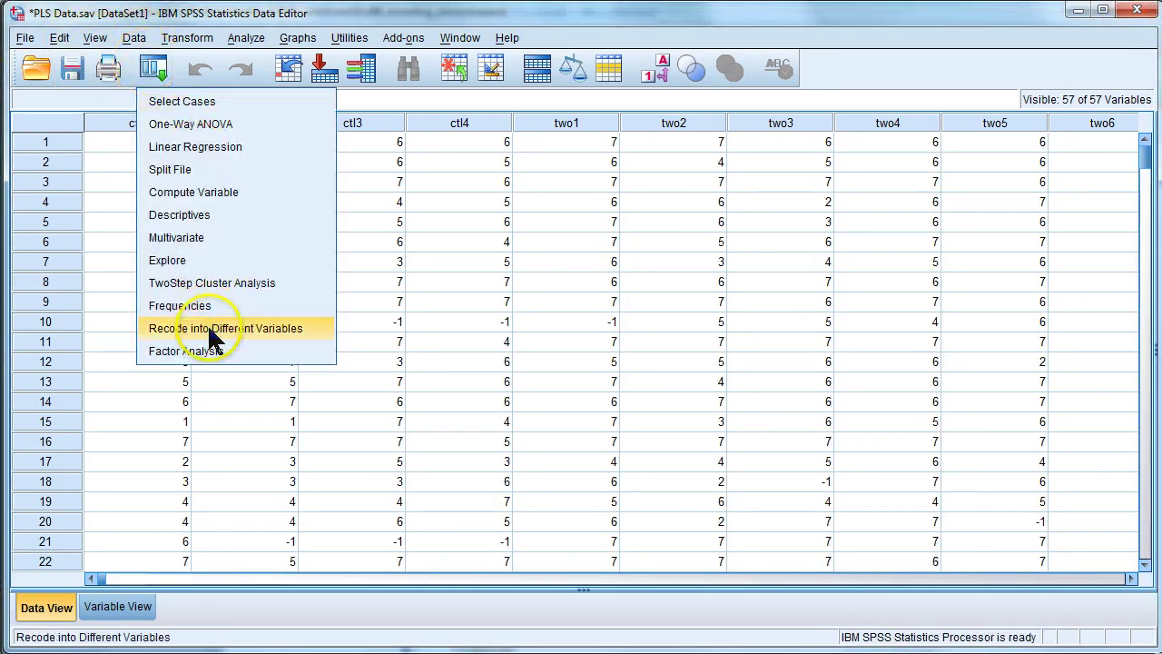
pyautogui.click(207, 100)
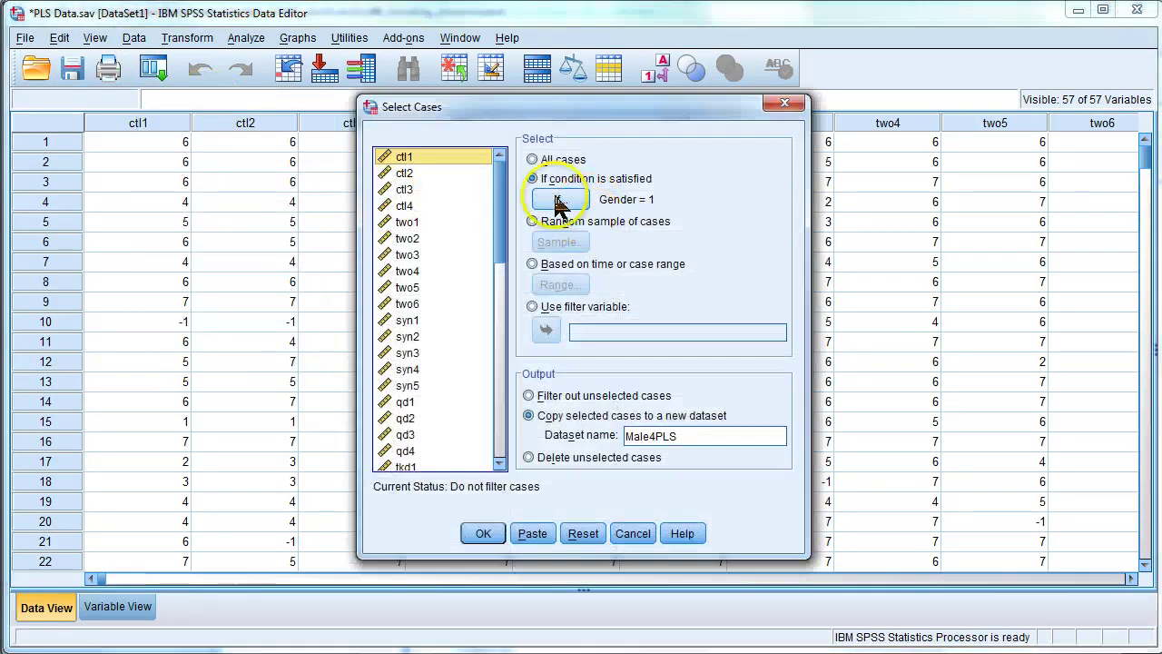
pyautogui.click(547, 196)
pyautogui.click(530, 154)
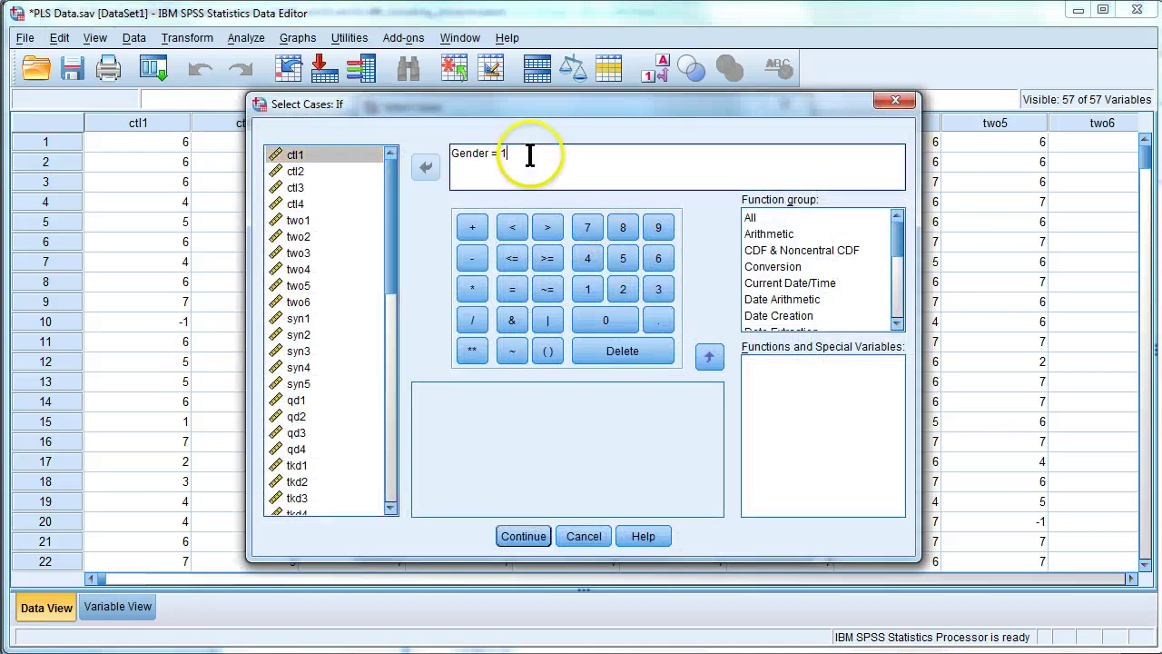
pyautogui.click(523, 536)
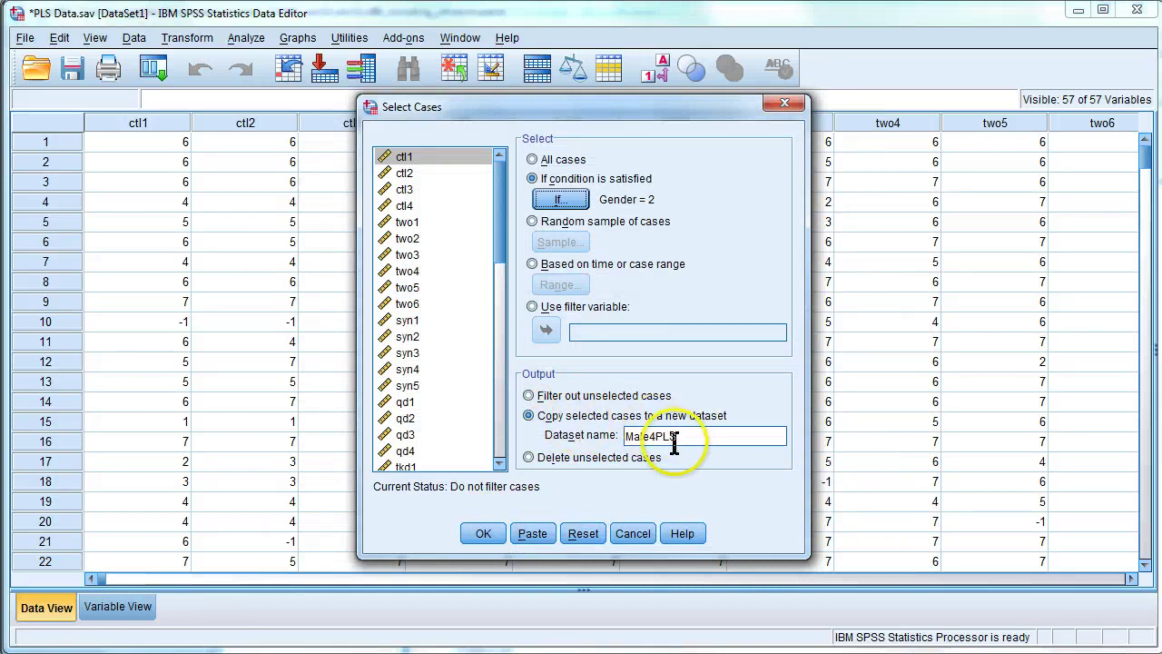
pyautogui.moveTo(624, 437); pyautogui.dragTo(633, 436)
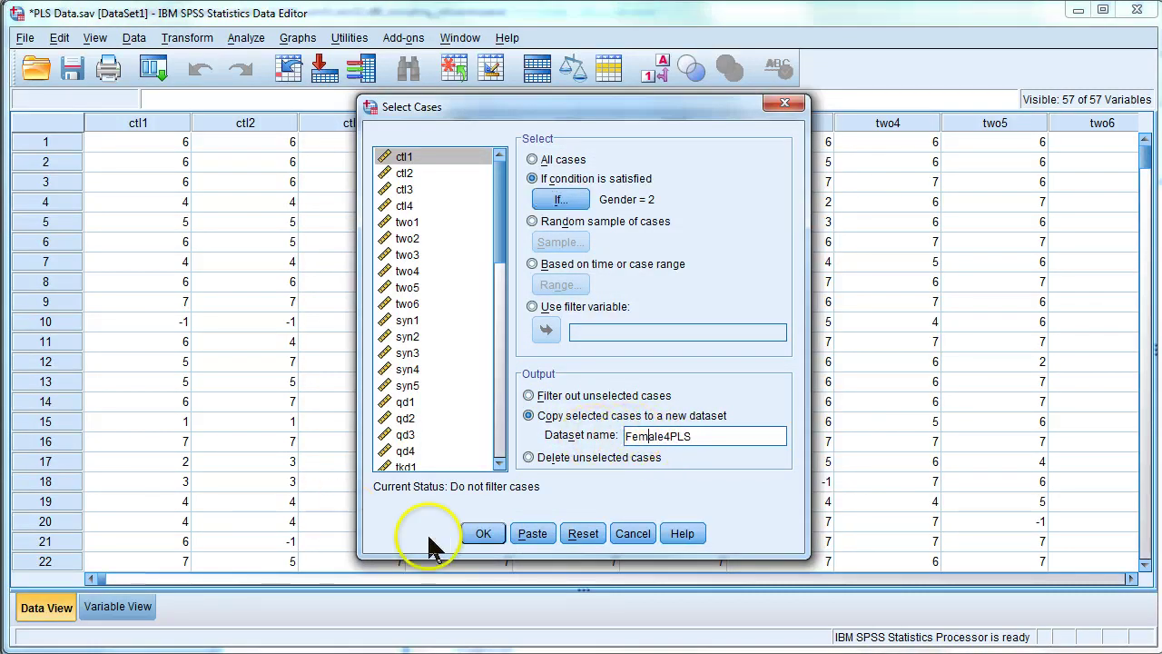
pyautogui.click(479, 533)
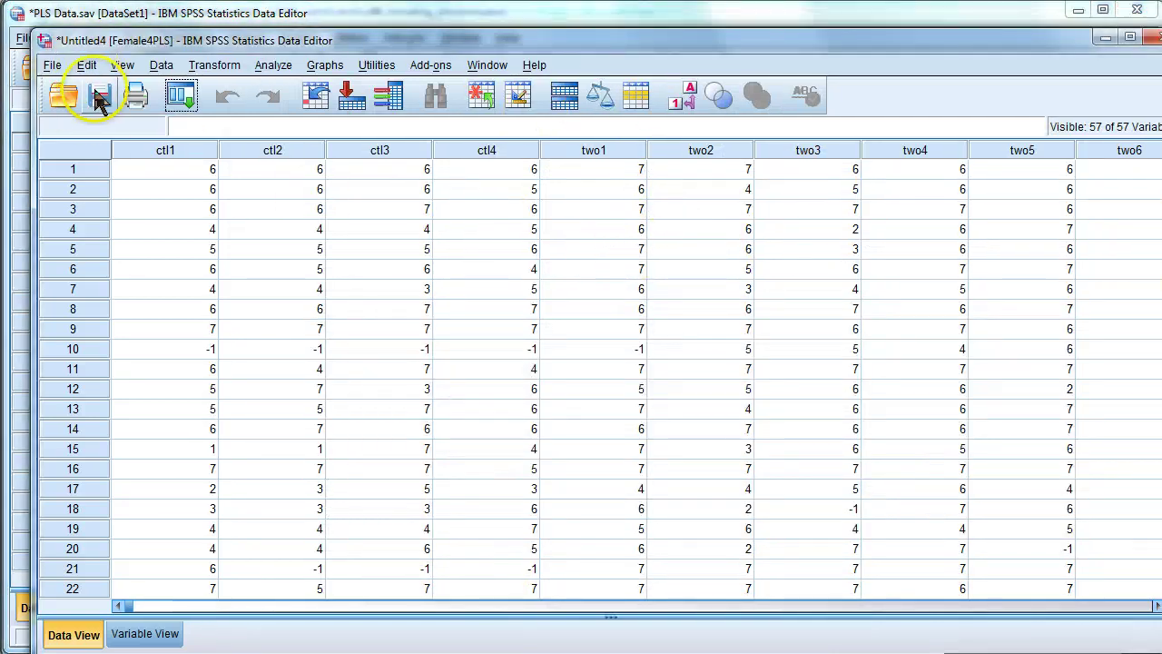
# Save the female dataset as Female4PLS.sav.
pyautogui.click(95, 92)
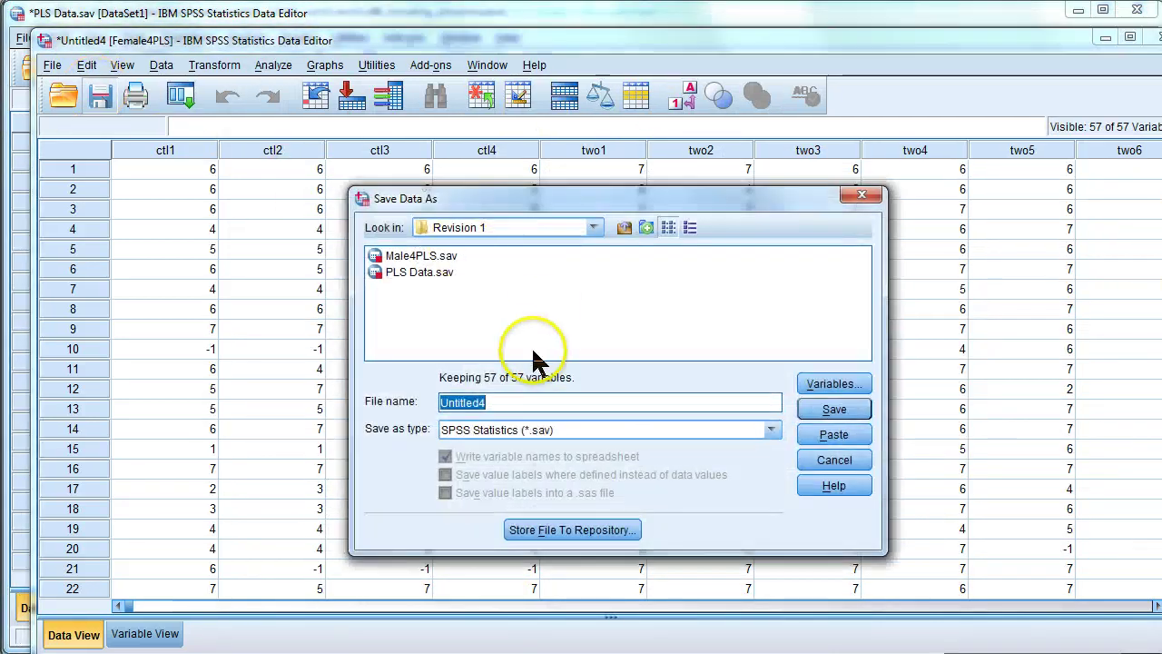
pyautogui.click(451, 257)
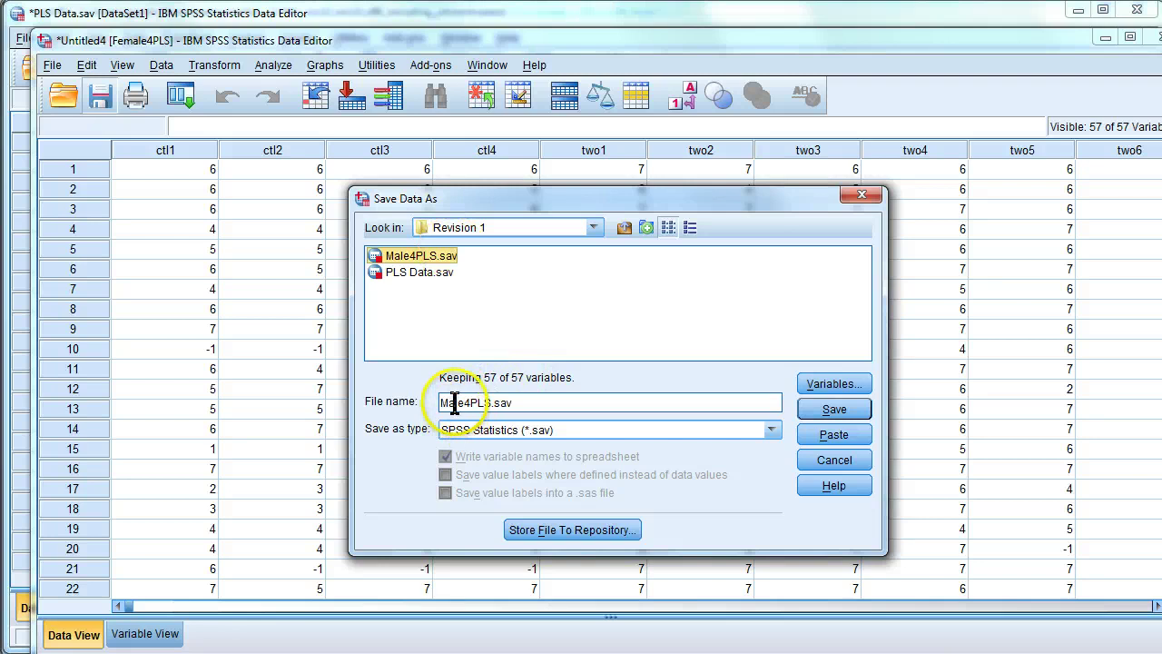
pyautogui.click(442, 402)
pyautogui.write('Fem')
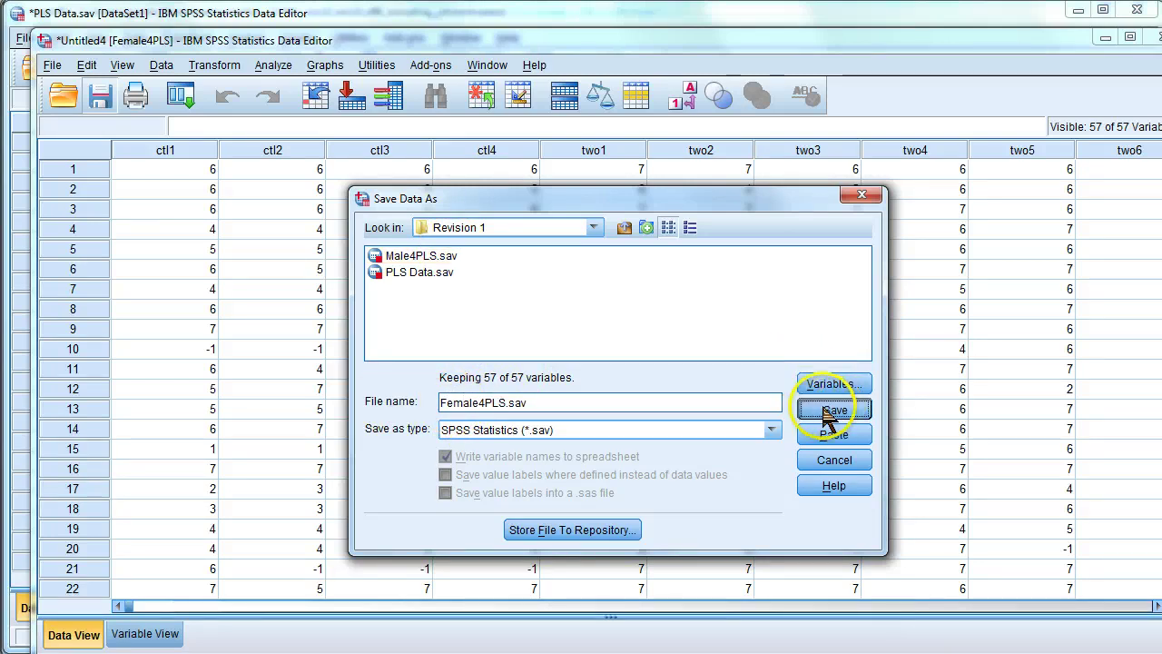
pyautogui.click(833, 409)
# Save a comma-delimited copy as Female4PLS.csv.
pyautogui.click(54, 64)
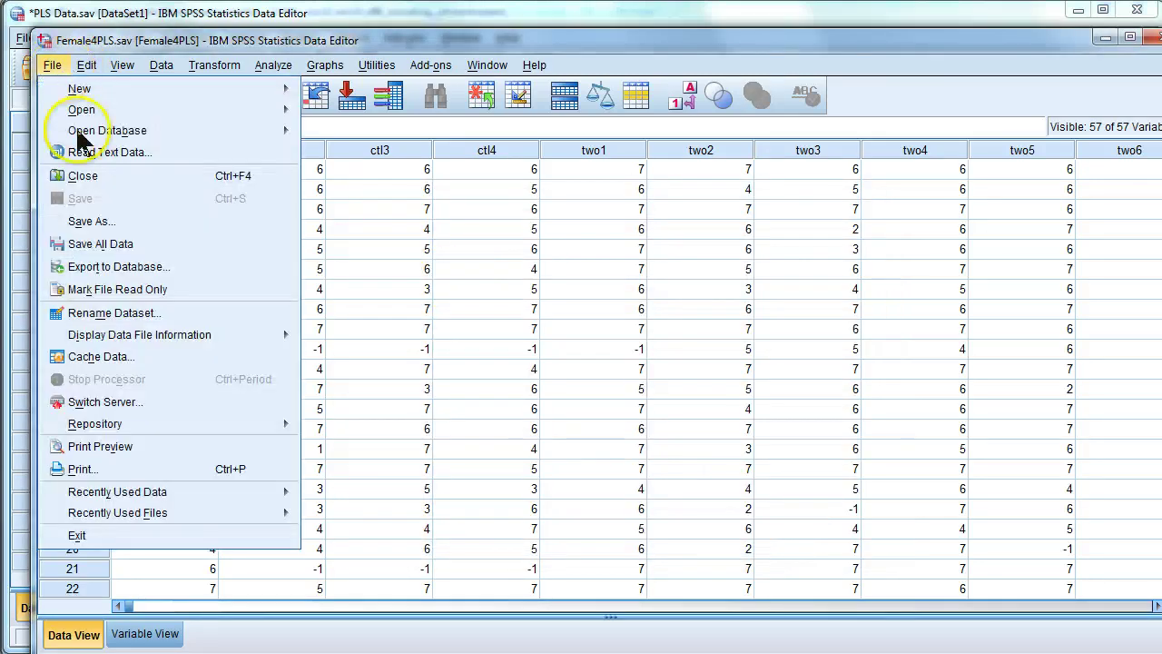
pyautogui.click(200, 221)
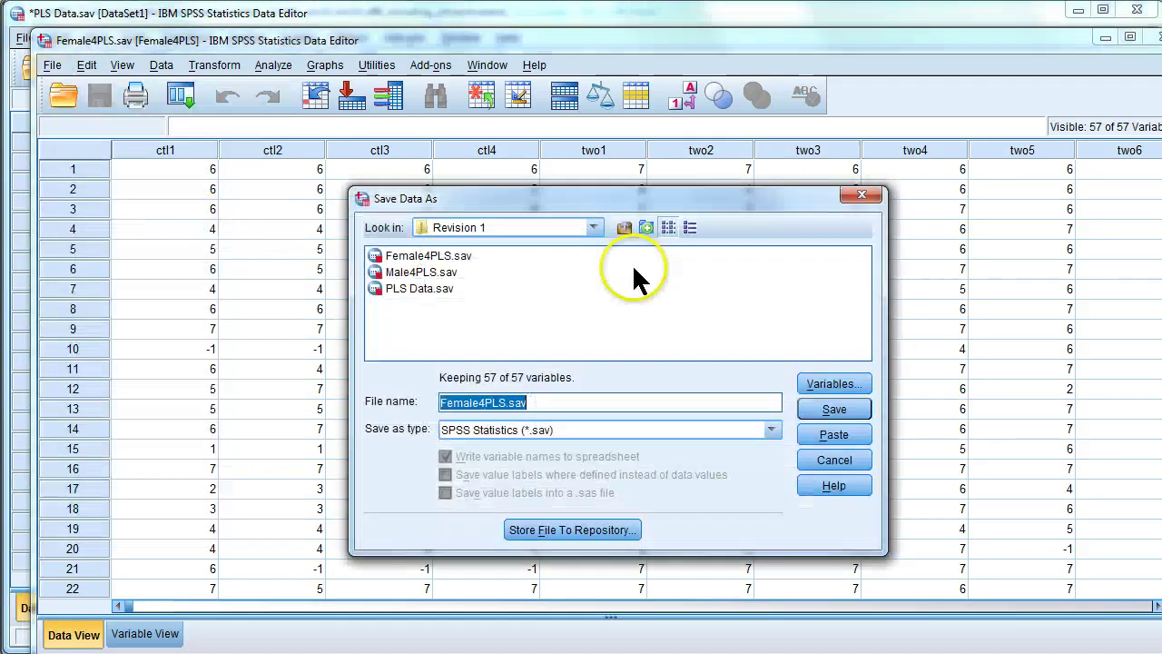
pyautogui.click(704, 430)
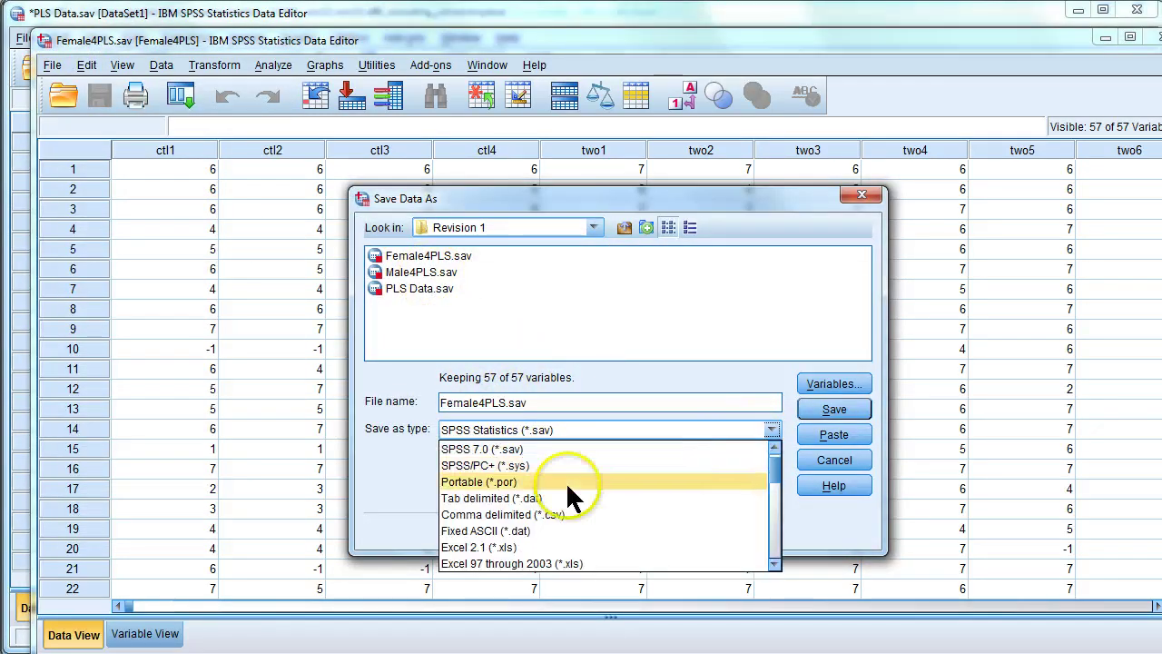
pyautogui.click(565, 514)
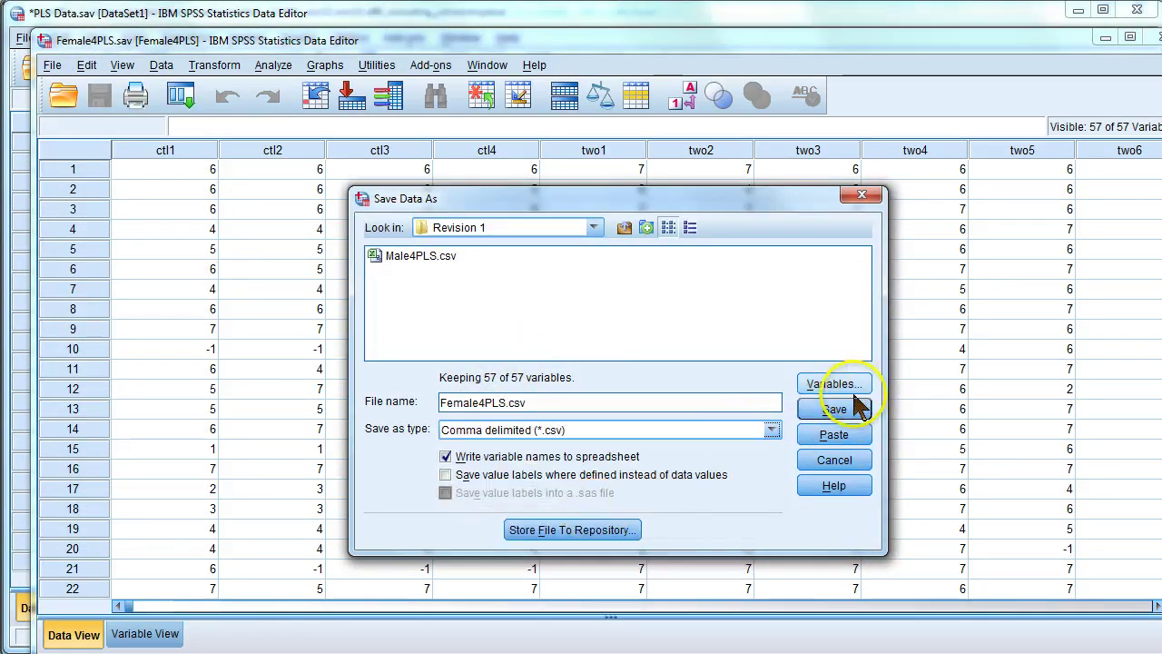
pyautogui.click(834, 408)
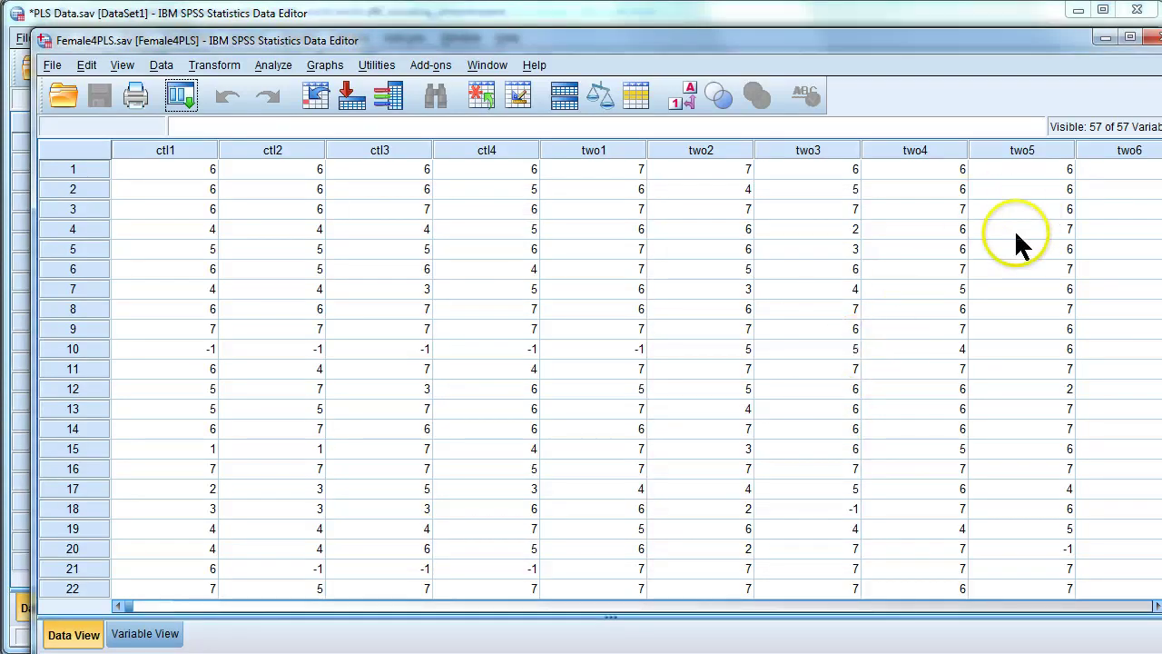
pyautogui.hotkey('alt', 'Tab')
pyautogui.hotkey('alt', 'Tab')
pyautogui.hotkey('alt', 'Tab')
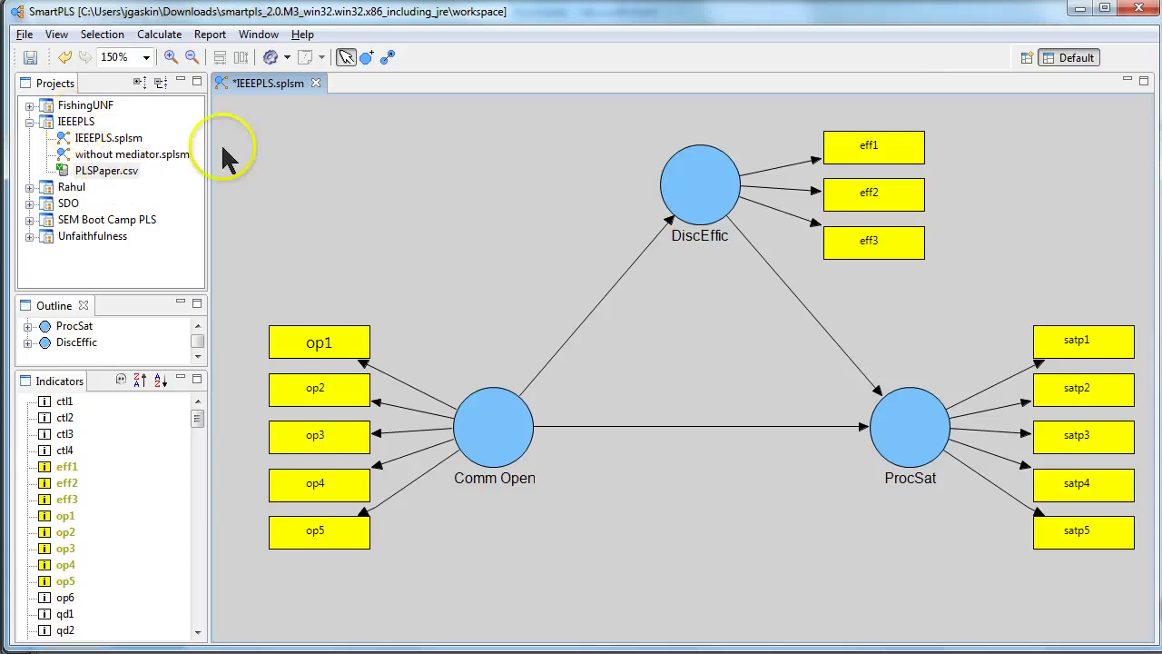
# Import Female4PLS.csv as indicator data into the IEEEPLS project.
pyautogui.rightClick(50, 122)
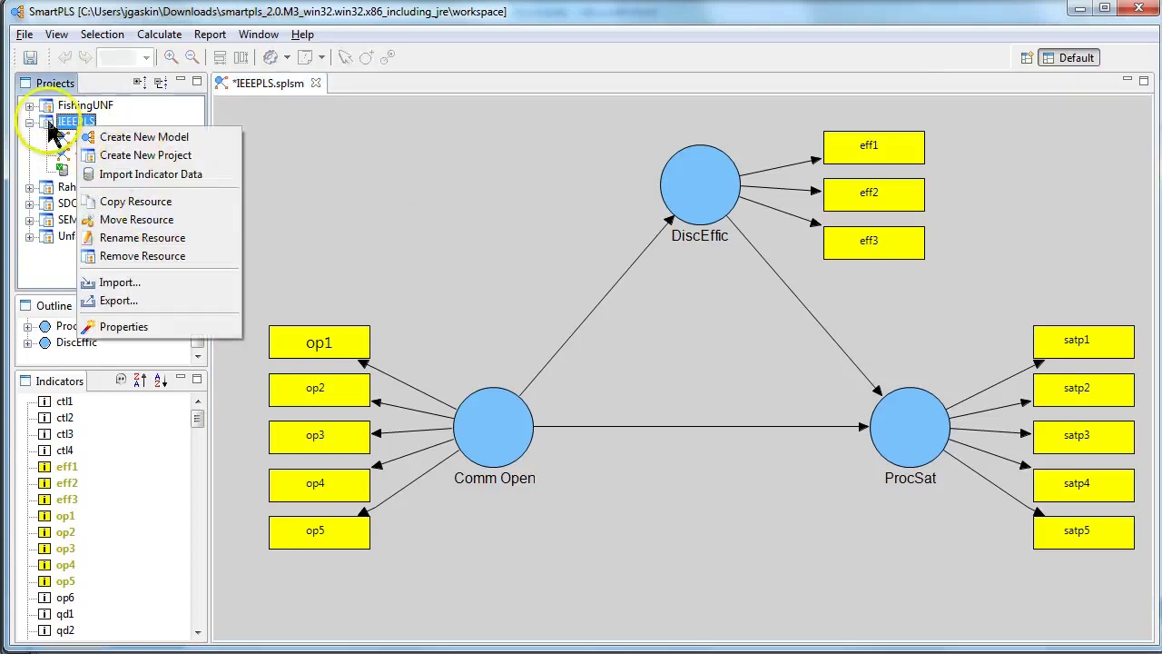
pyautogui.click(191, 174)
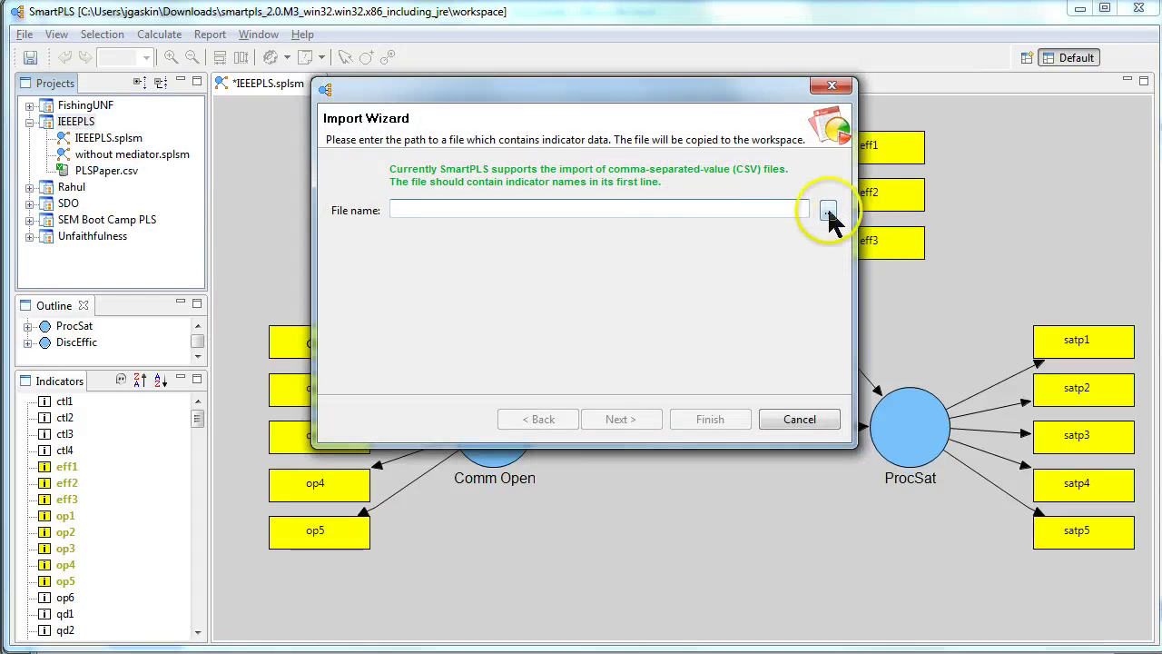
pyautogui.click(828, 212)
pyautogui.click(570, 283)
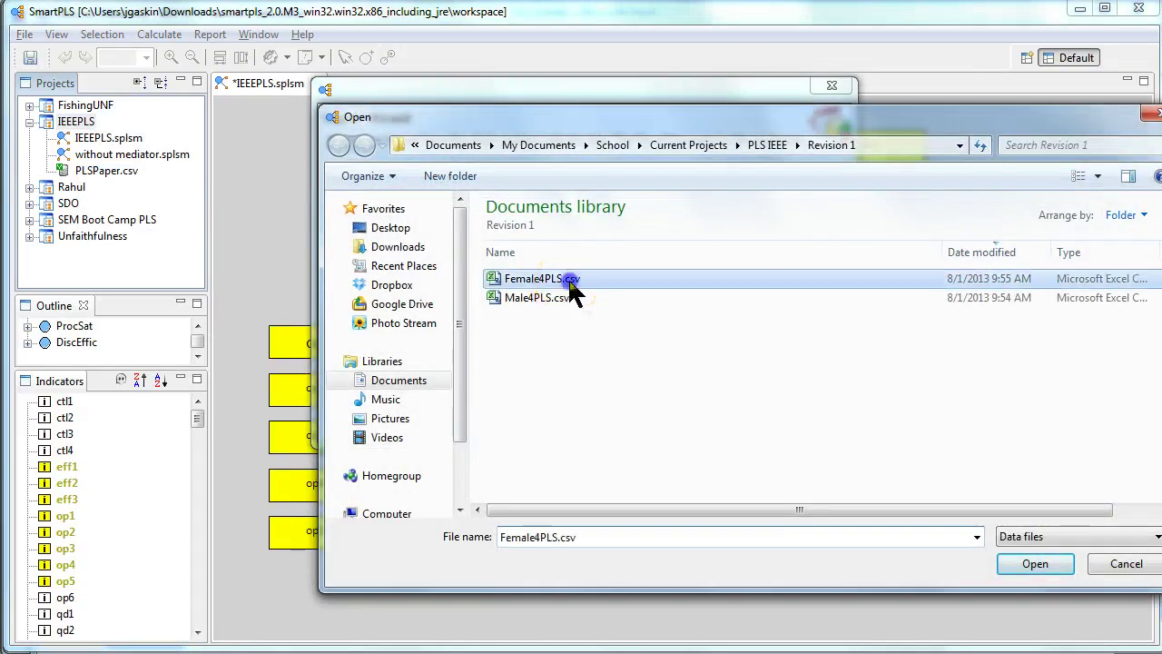
pyautogui.click(1032, 560)
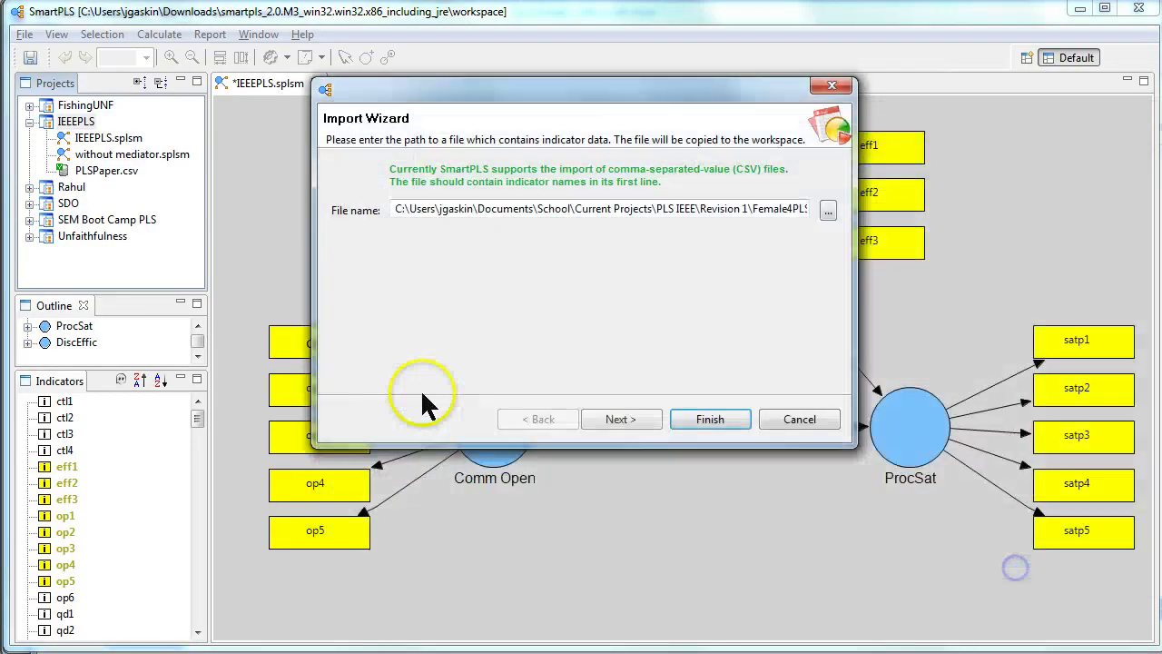
pyautogui.click(692, 425)
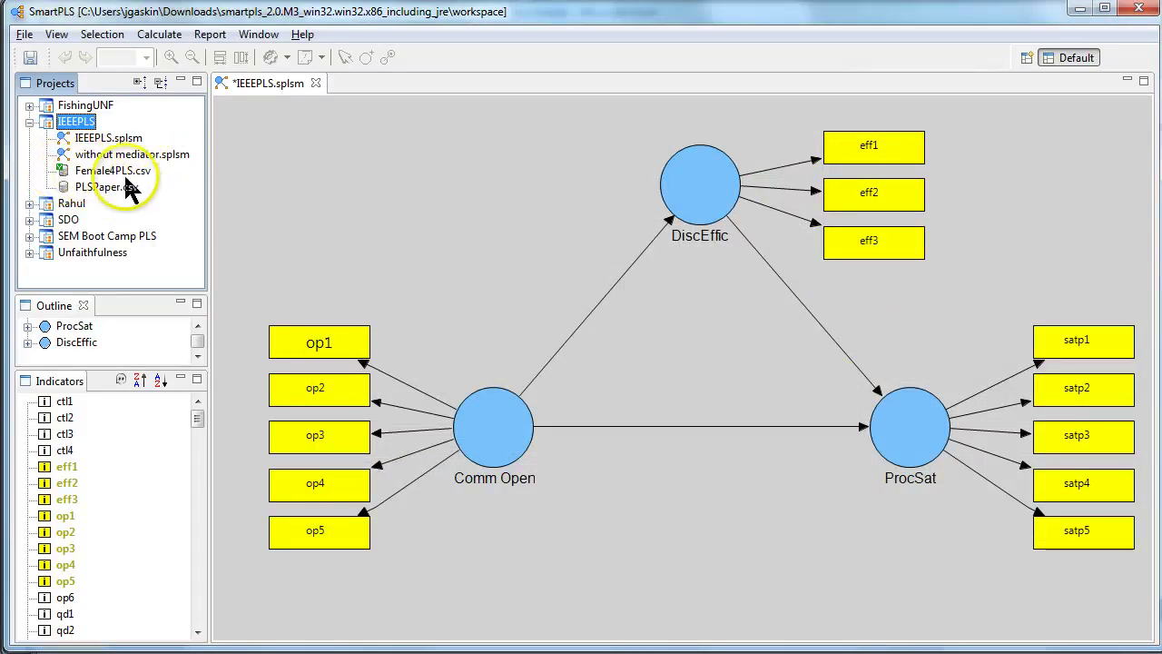
# Import Male4PLS.csv as indicator data into the IEEEPLS project.
pyautogui.rightClick(106, 170)
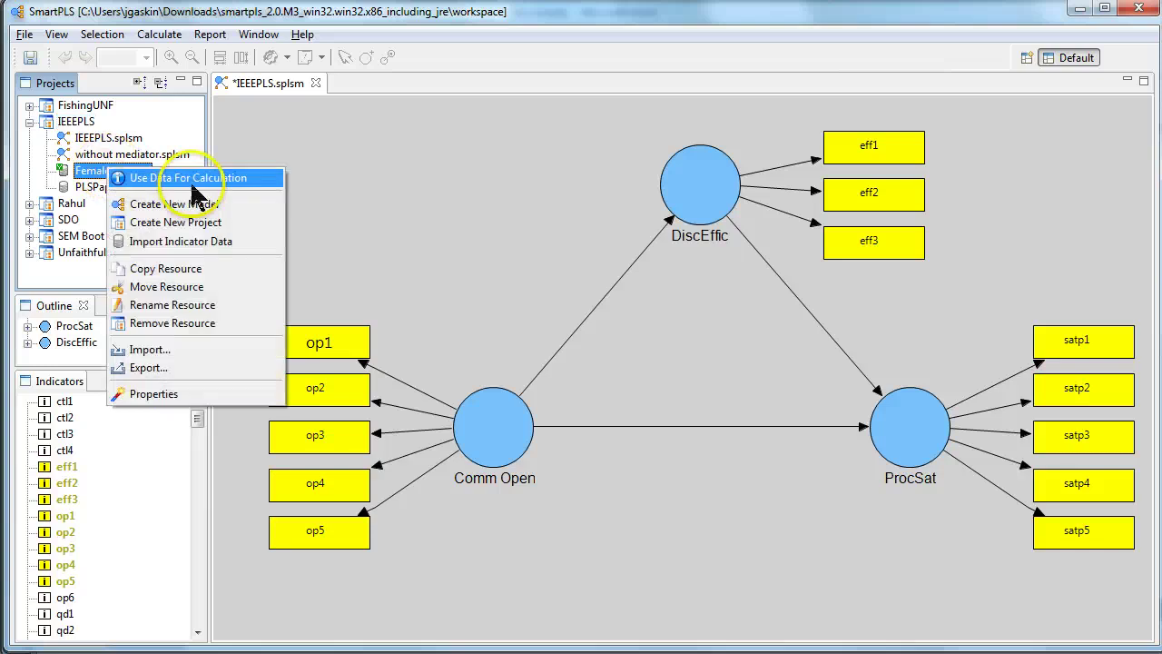
pyautogui.click(222, 241)
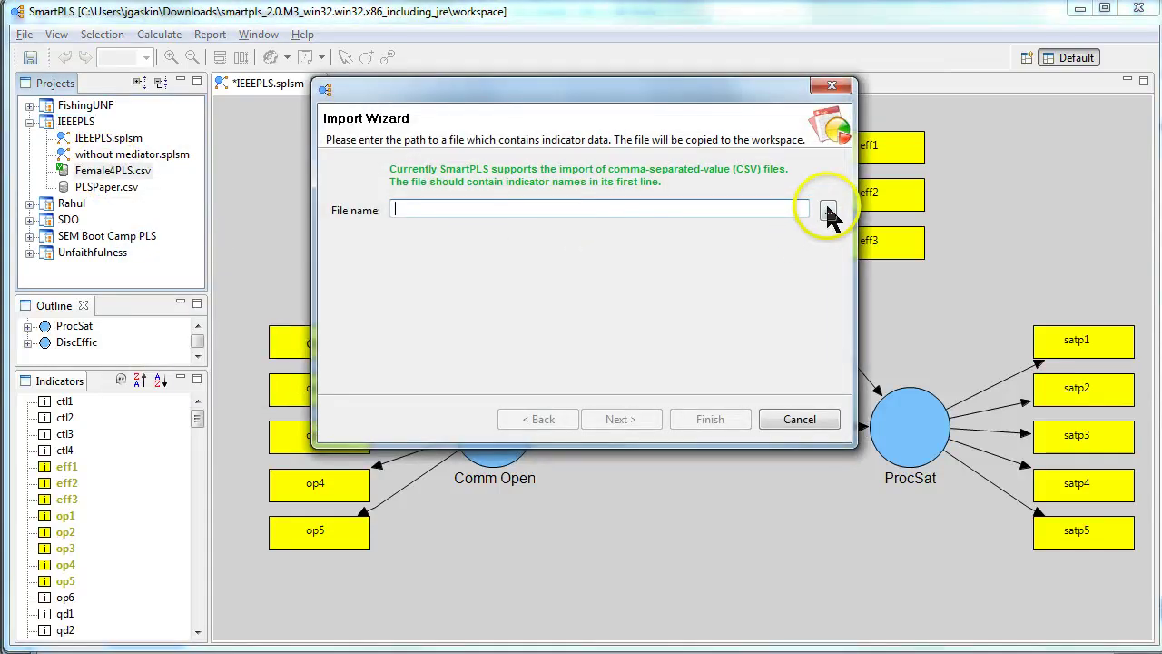
pyautogui.click(828, 211)
pyautogui.click(554, 299)
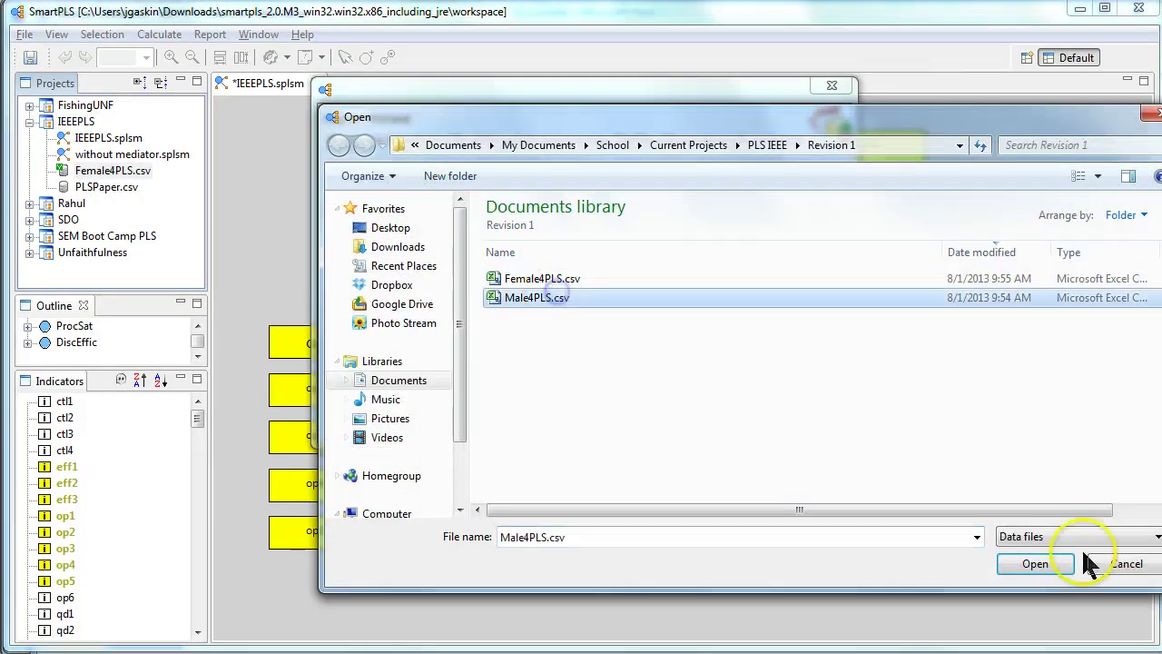
pyautogui.click(1034, 564)
pyautogui.click(706, 417)
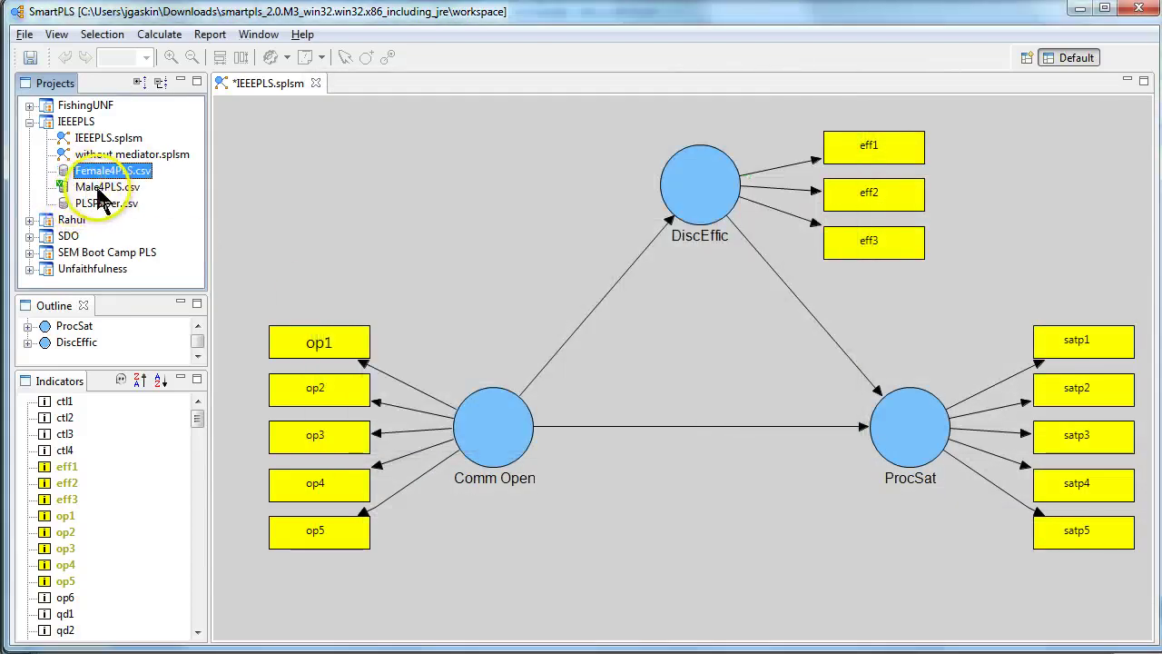
# Set PLSPaper.csv as the calculation data and run the PLS algorithm.
pyautogui.rightClick(82, 204)
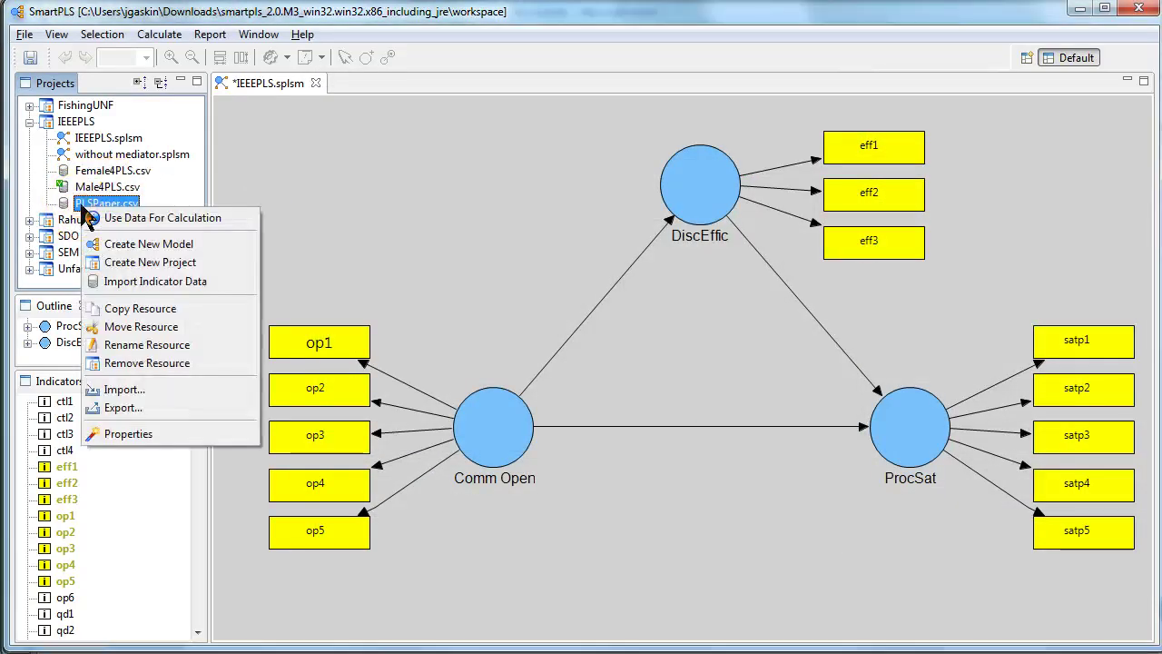
pyautogui.click(182, 223)
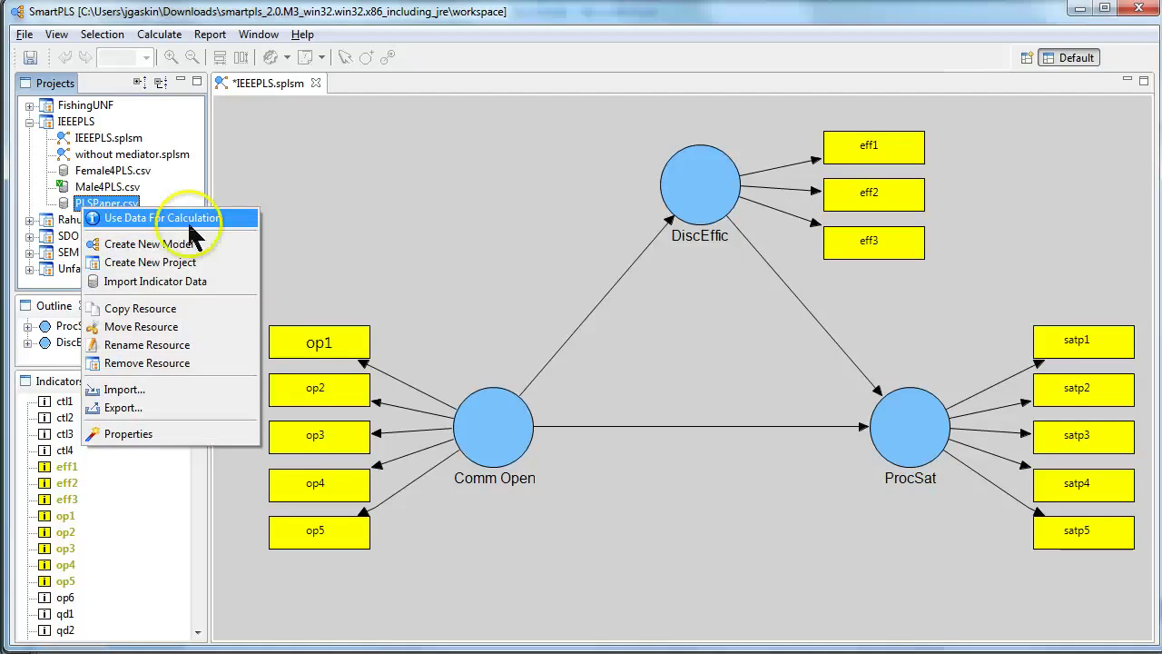
pyautogui.click(226, 220)
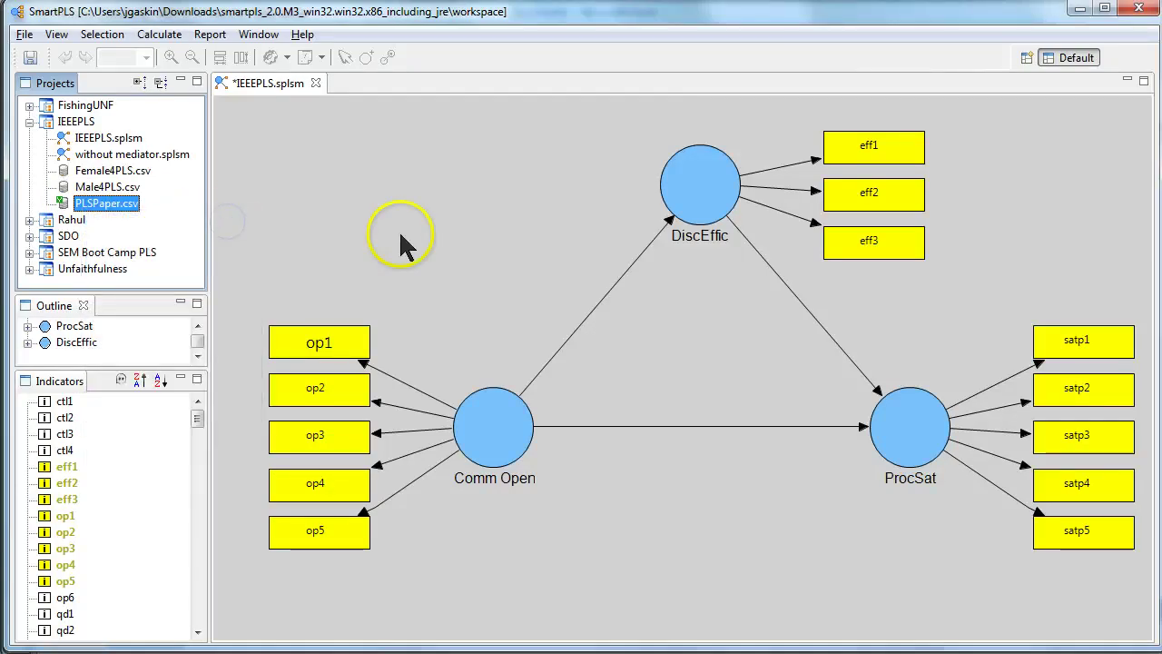
pyautogui.click(570, 273)
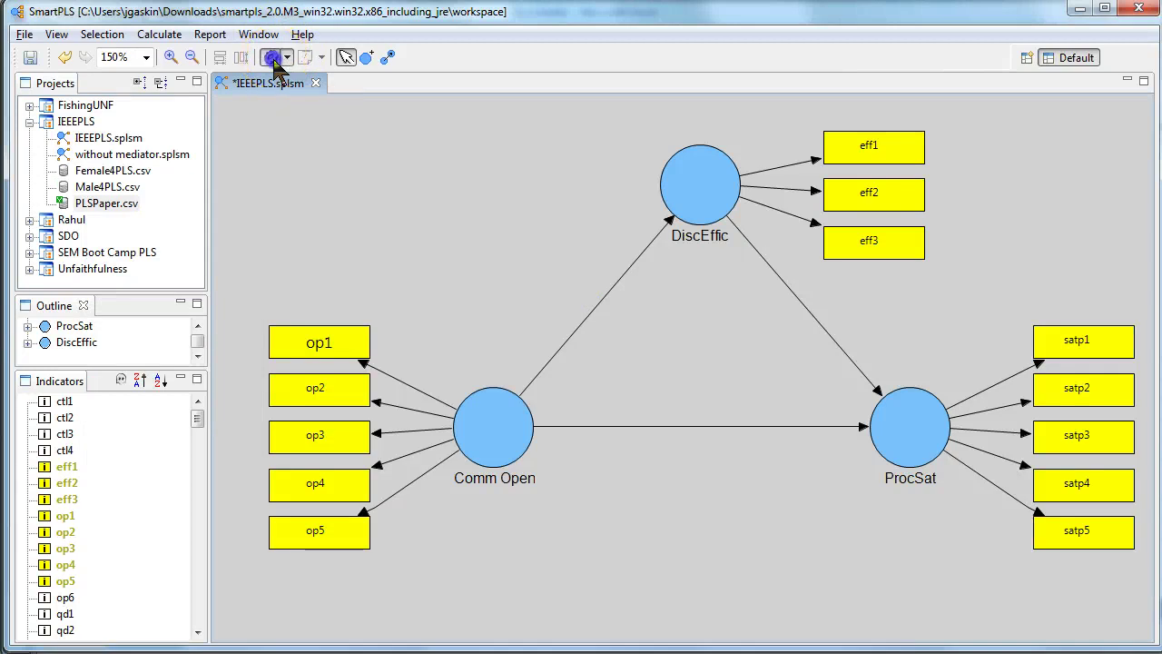
pyautogui.click(276, 60)
pyautogui.click(433, 578)
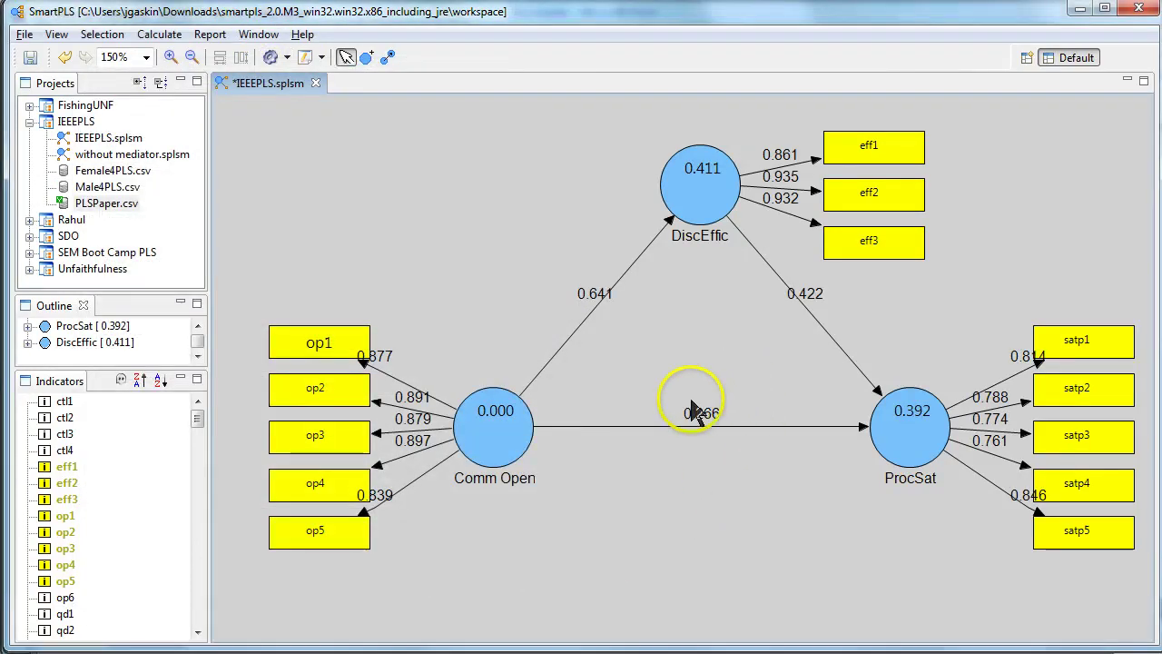
# Run bootstrapping with 200 samples to get the path t-values.
pyautogui.click(287, 57)
pyautogui.click(347, 130)
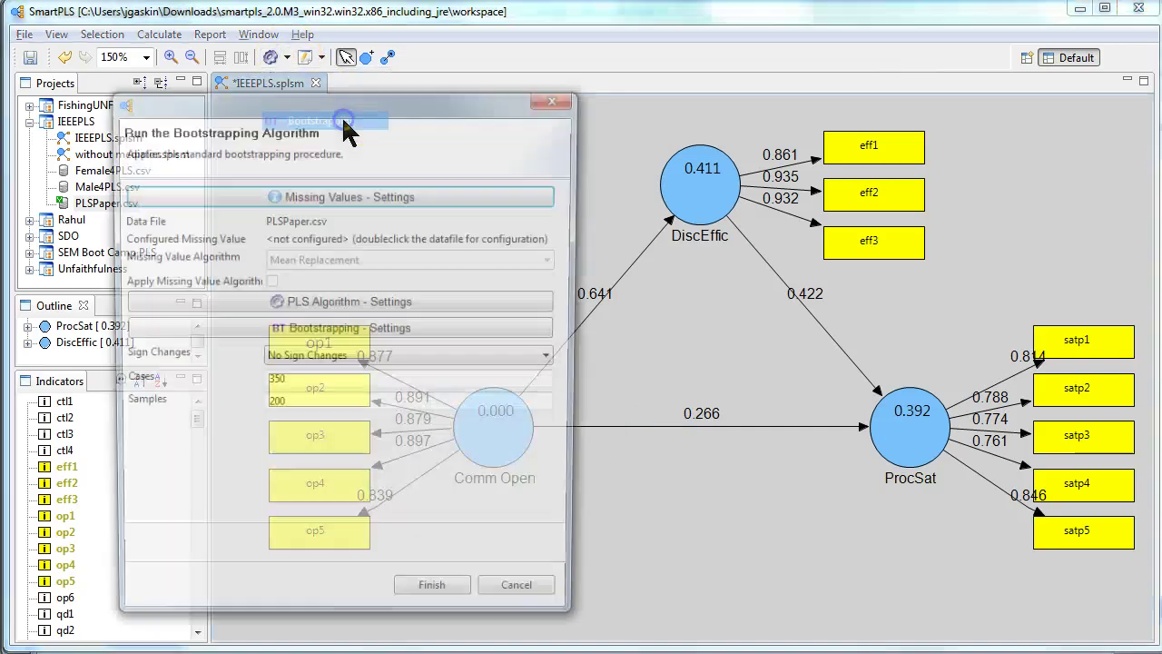
pyautogui.click(437, 601)
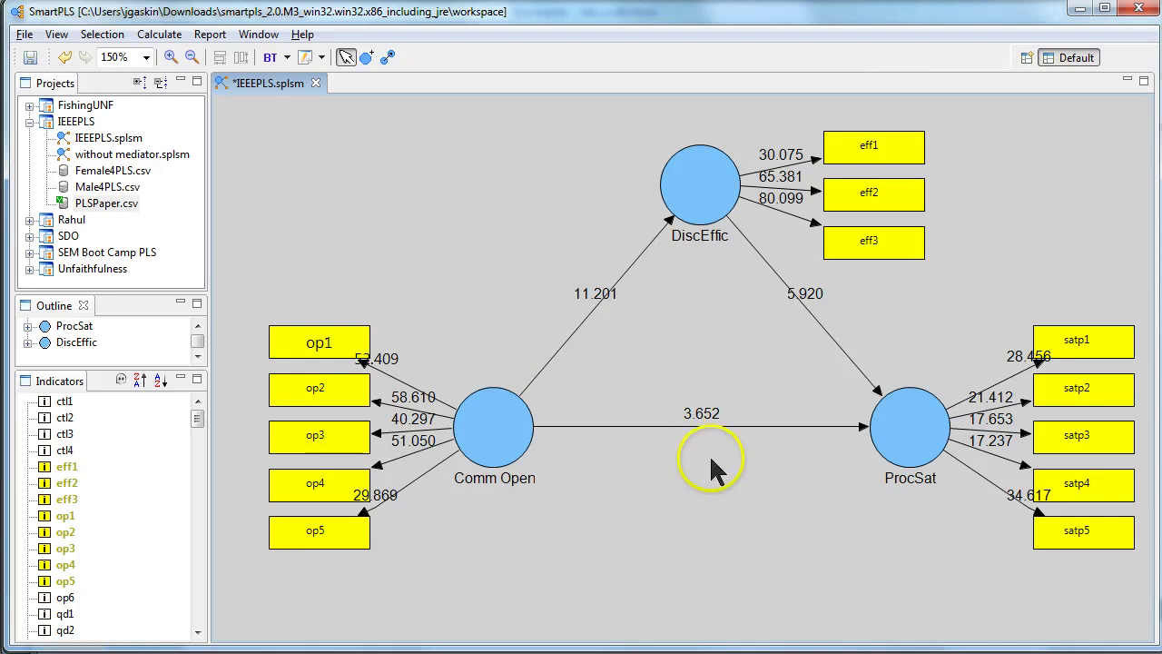
# Use Male4PLS.csv for calculation and run the PLS algorithm on it.
pyautogui.click(117, 189)
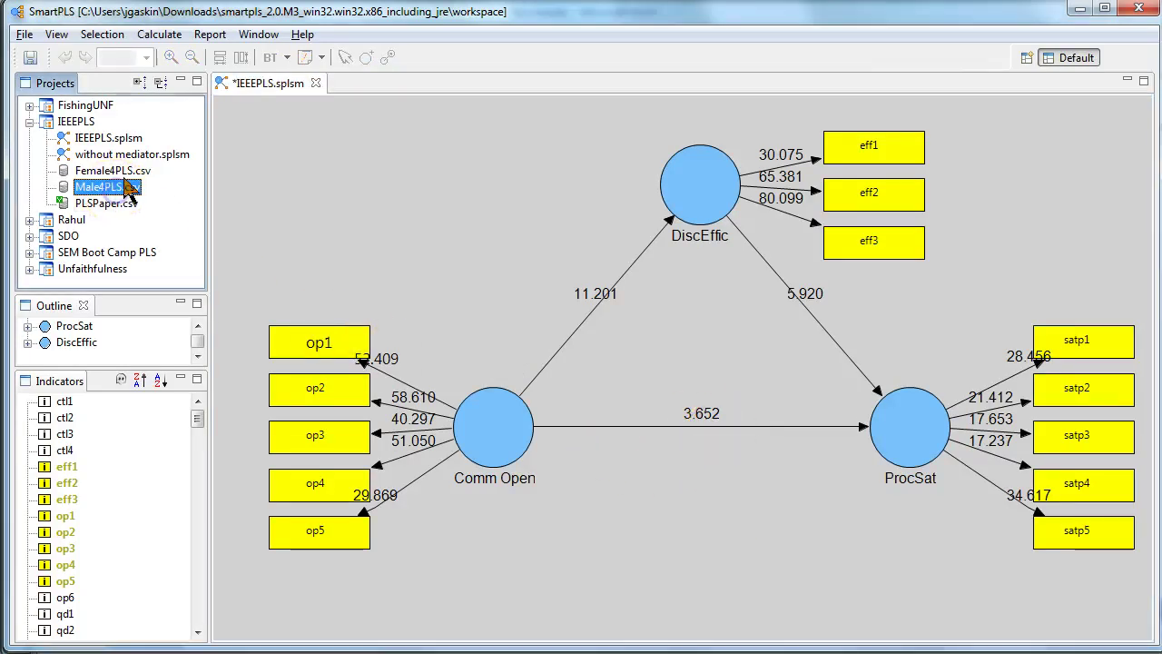
pyautogui.rightClick(129, 188)
pyautogui.click(191, 205)
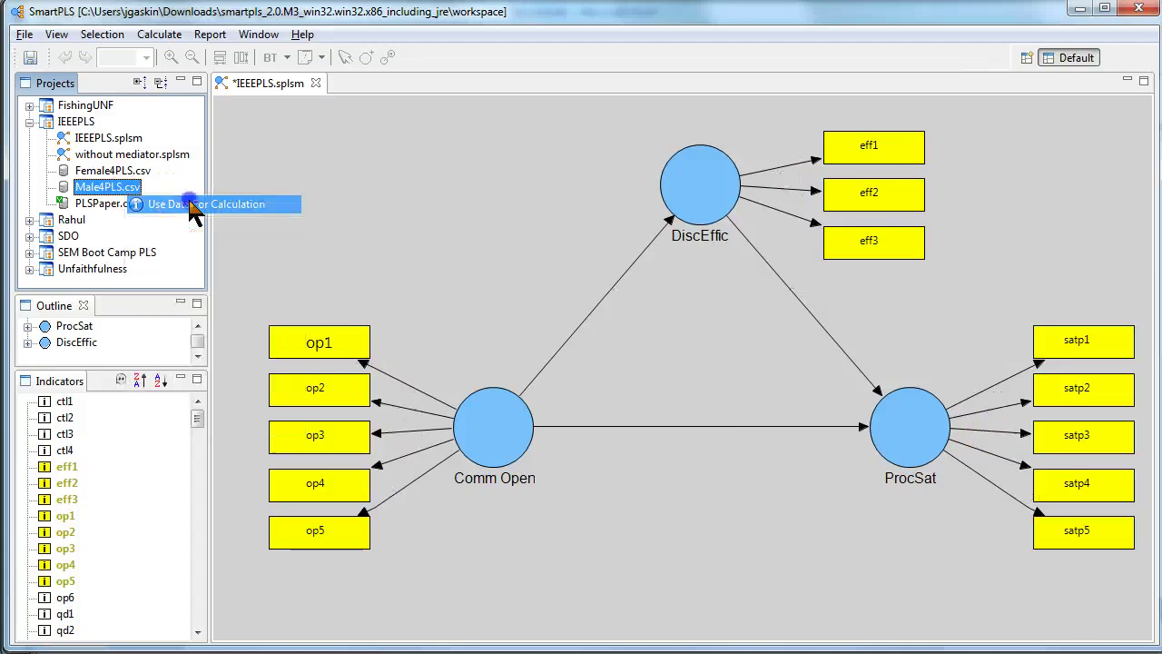
pyautogui.click(325, 212)
pyautogui.click(287, 58)
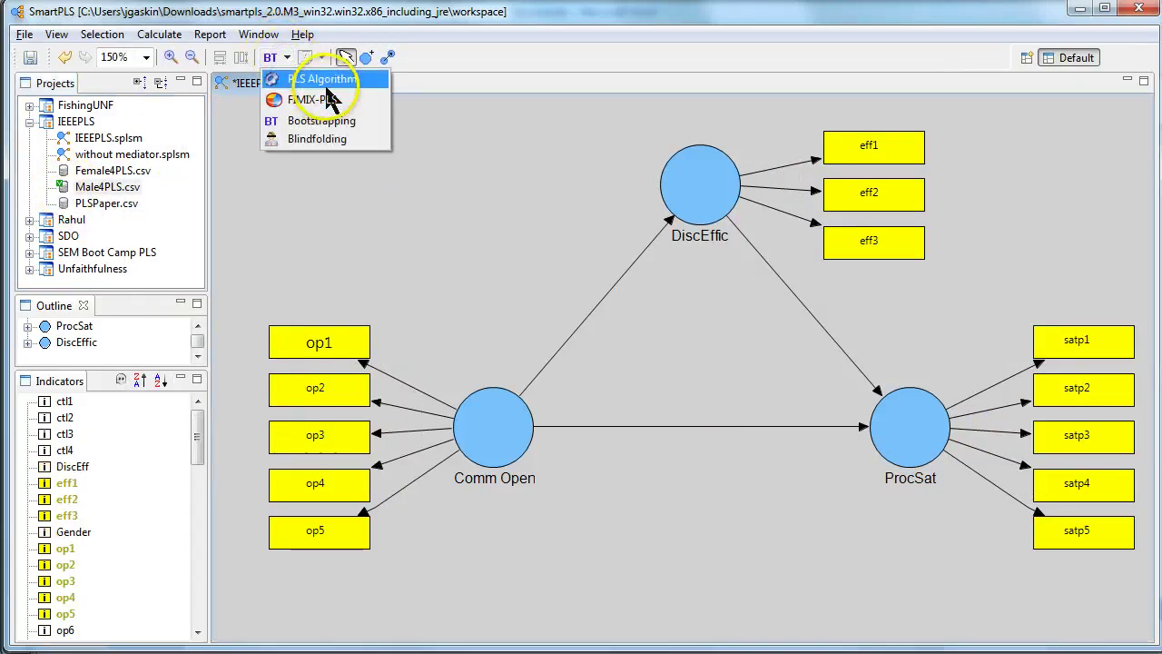
pyautogui.click(324, 83)
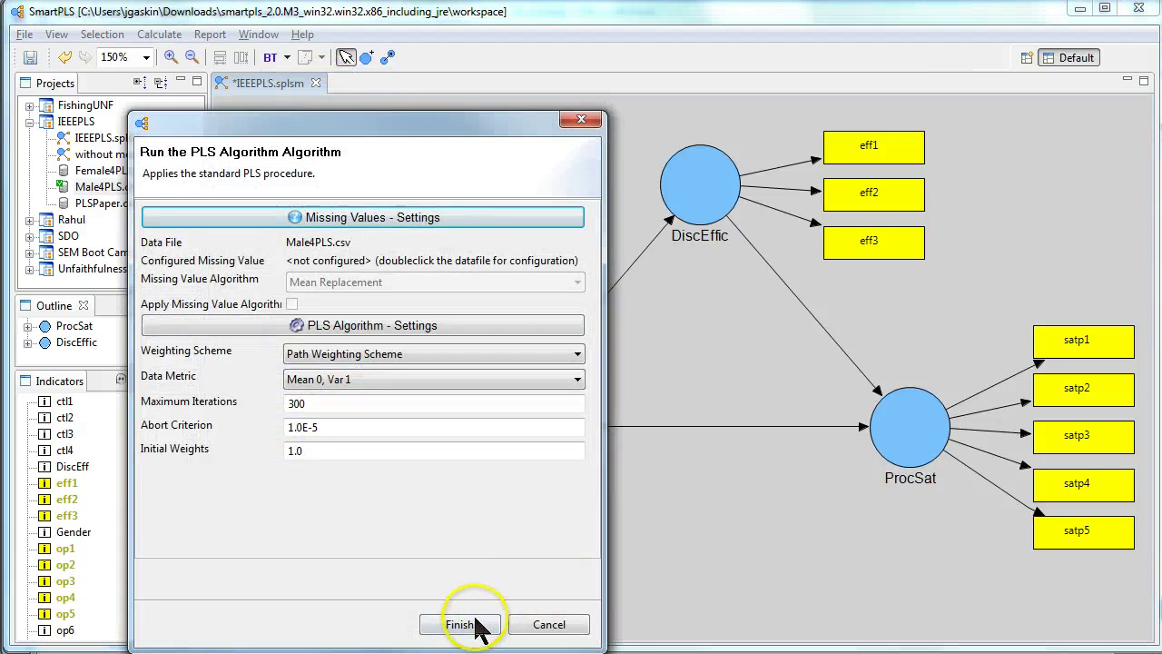
pyautogui.click(475, 620)
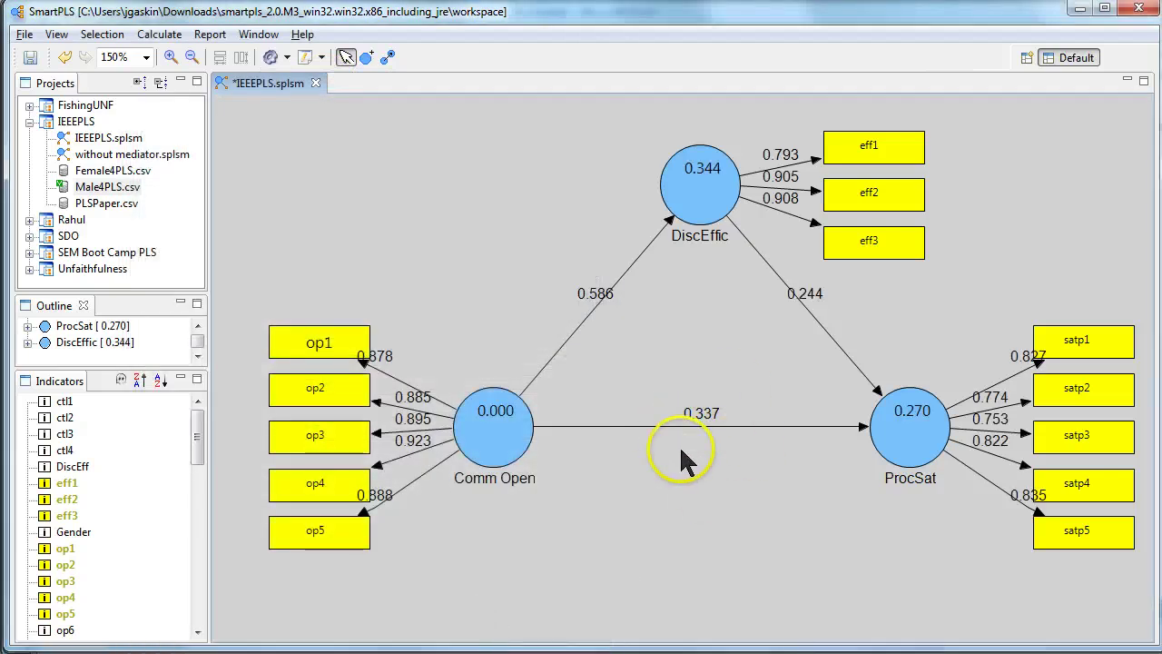
# Use Female4PLS.csv for calculation and run the PLS algorithm on it.
pyautogui.click(80, 170)
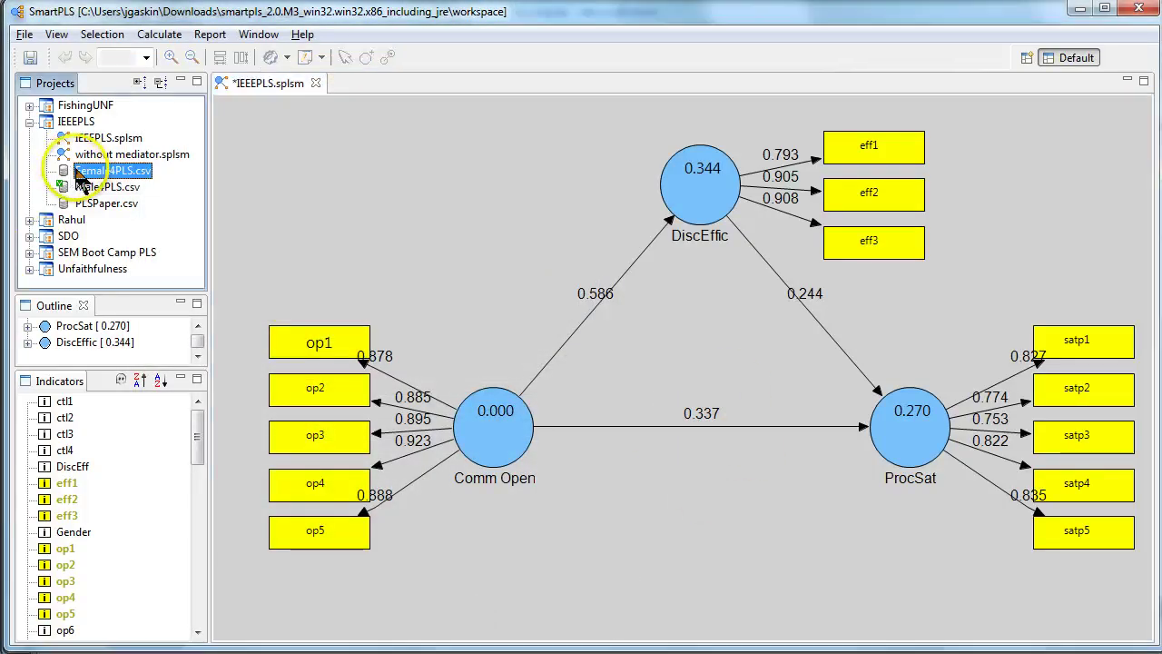
pyautogui.rightClick(136, 171)
pyautogui.click(186, 177)
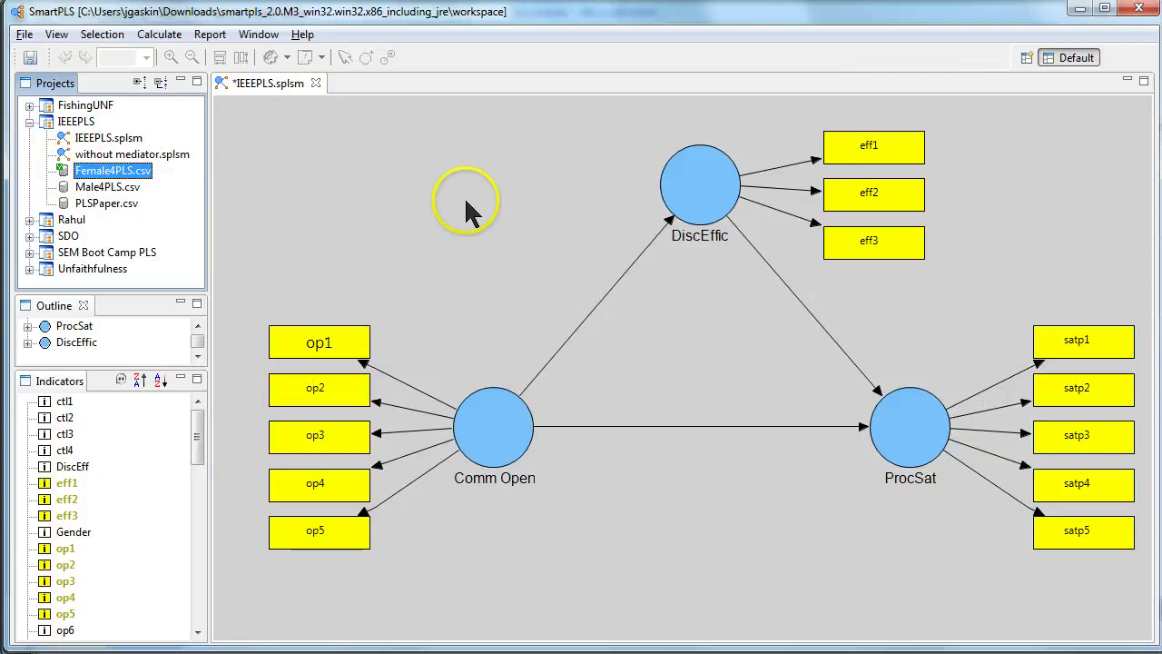
pyautogui.click(269, 57)
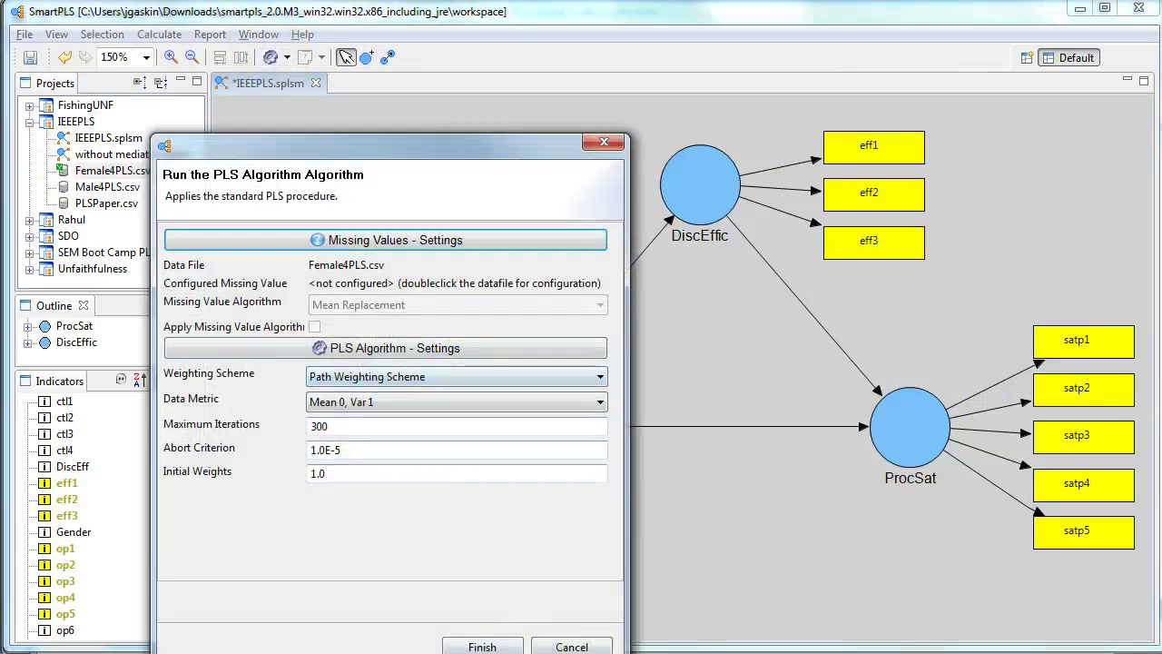
pyautogui.click(508, 644)
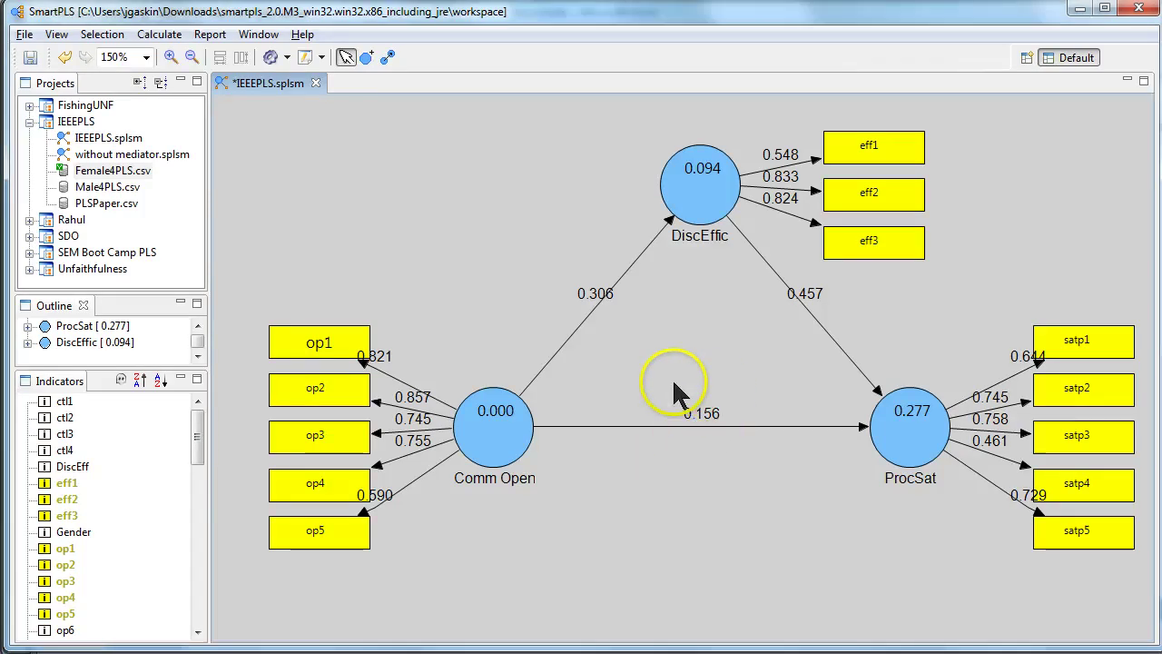
pyautogui.hotkey('alt', 'Tab')
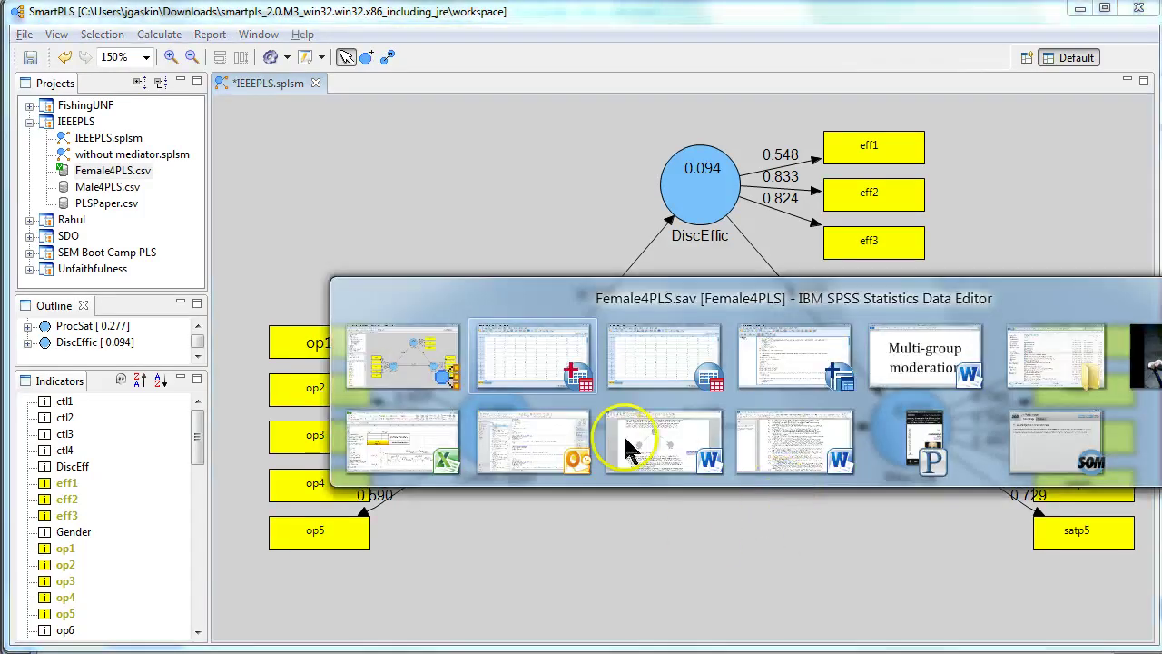
pyautogui.click(375, 443)
pyautogui.click(717, 479)
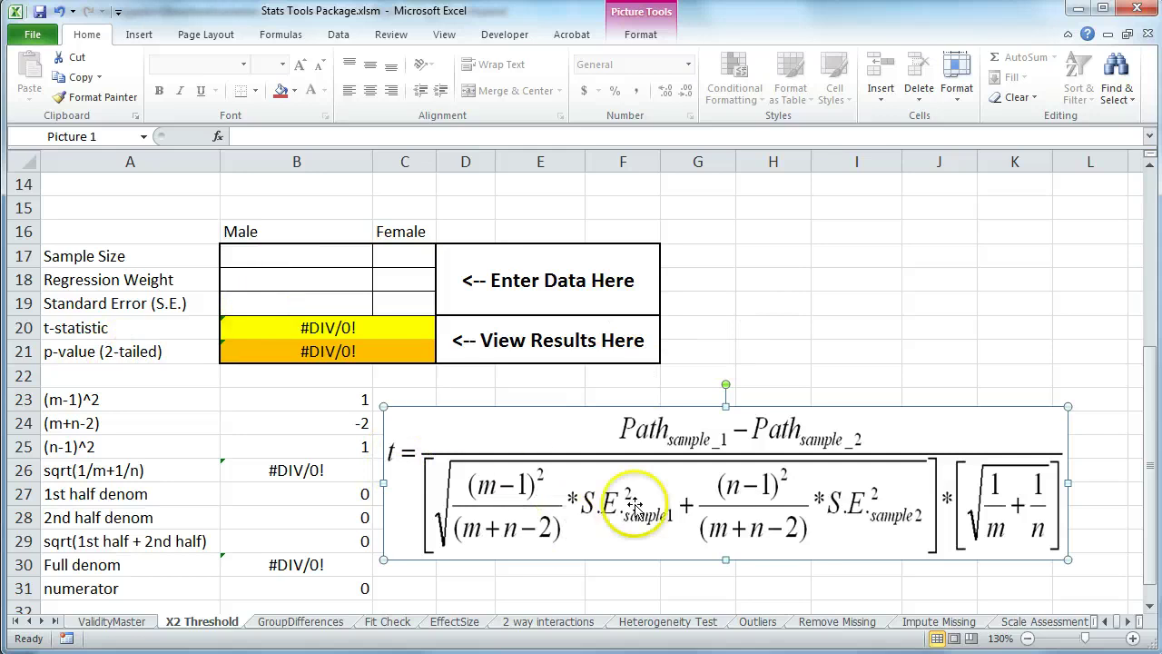
pyautogui.moveTo(109, 399); pyautogui.dragTo(133, 581)
pyautogui.click(746, 326)
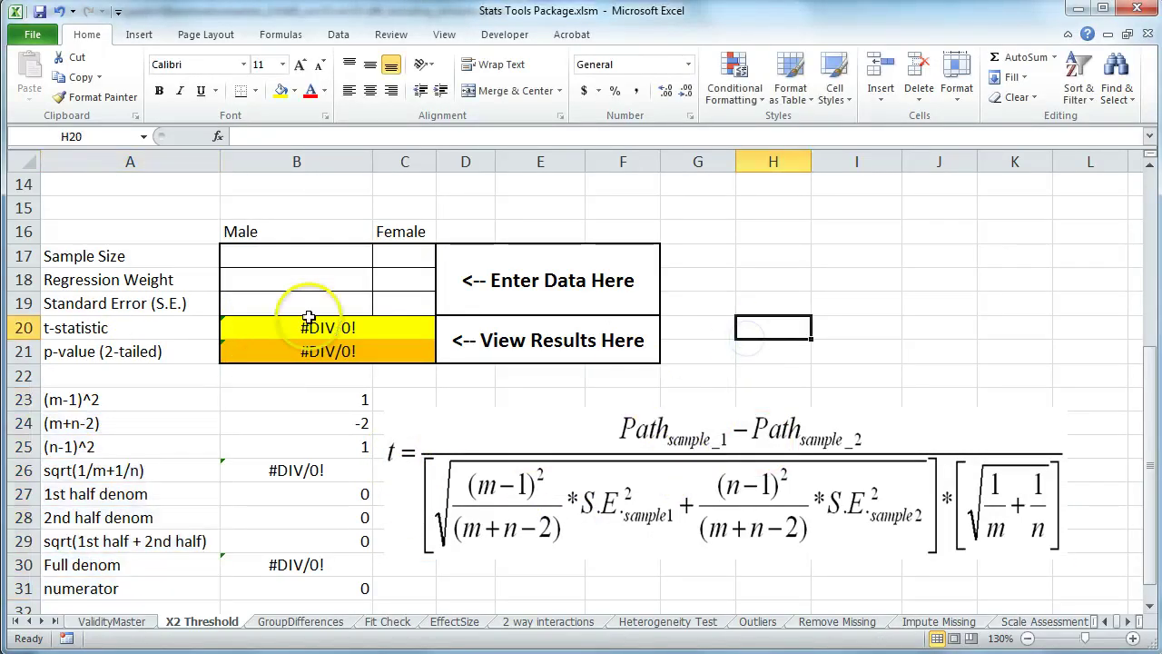
pyautogui.click(155, 258)
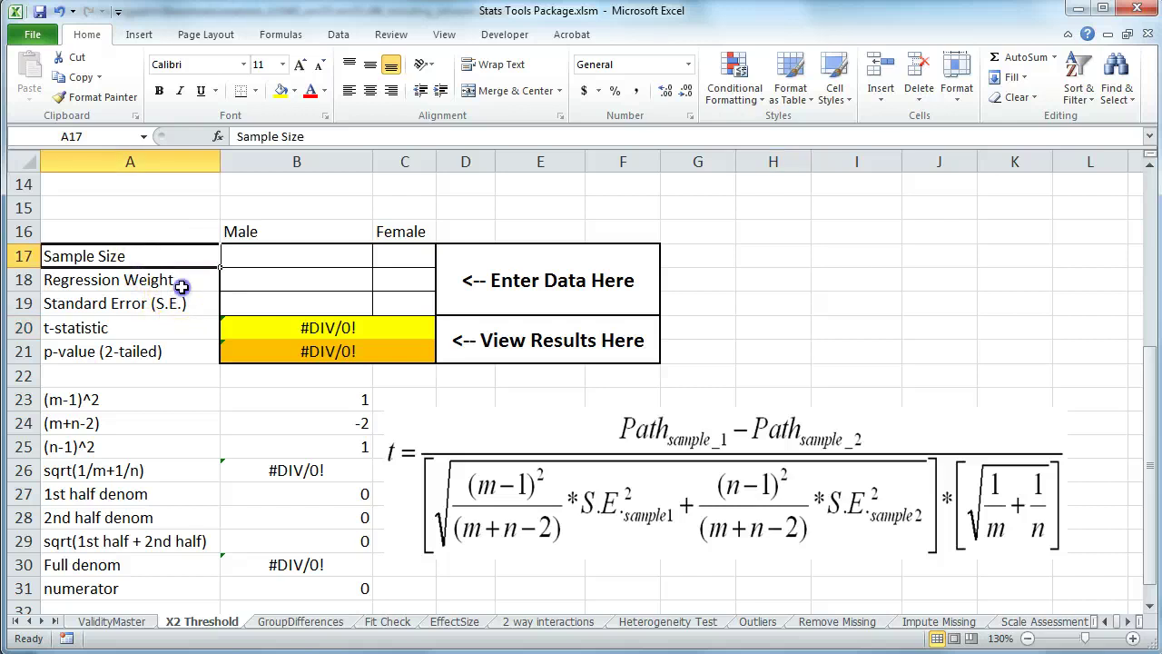
pyautogui.click(182, 305)
pyautogui.hotkey('alt', 'Tab')
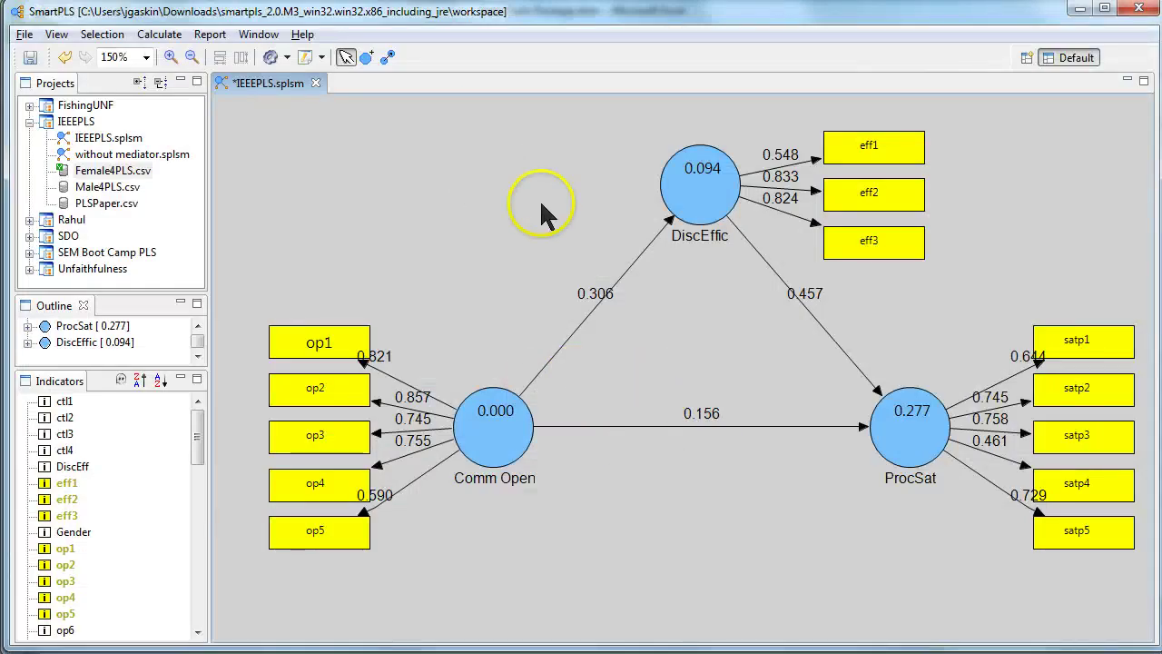
# Bootstrap the female model and show Path Coefficients with Mean, STDEV and T-Values.
pyautogui.click(288, 58)
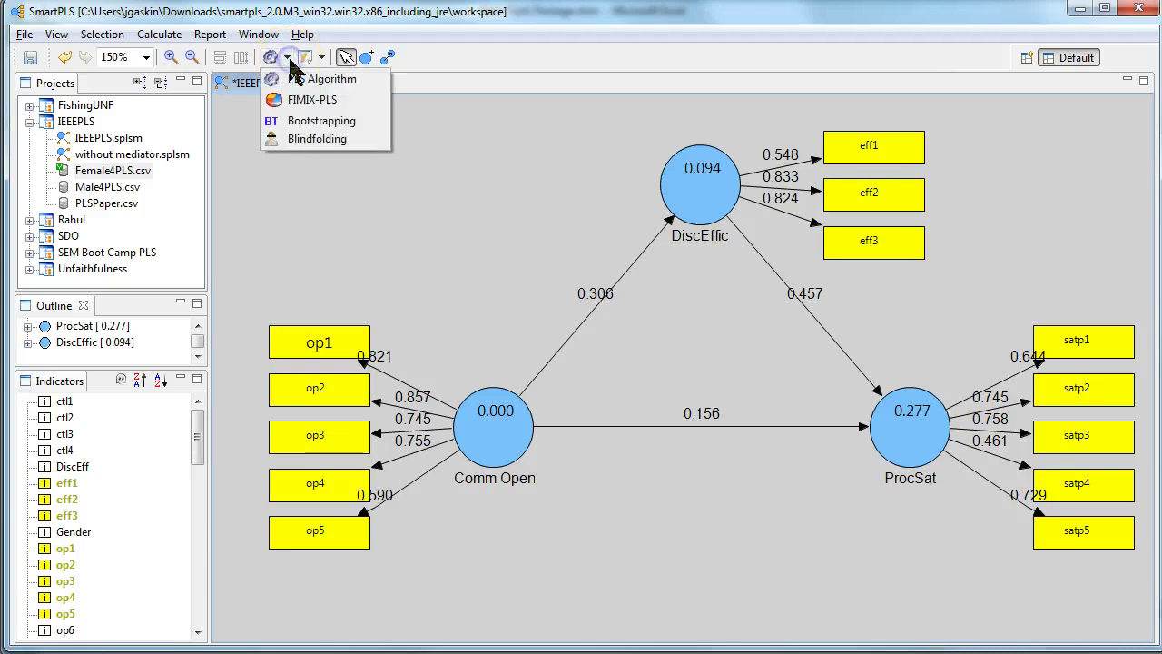
pyautogui.click(343, 121)
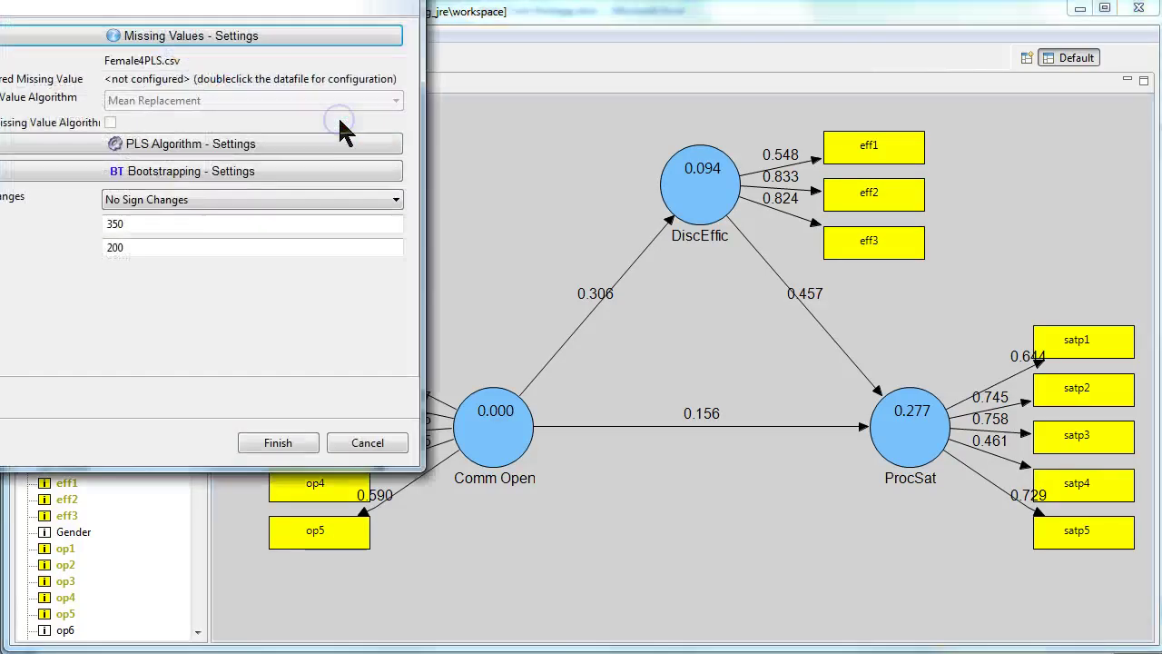
pyautogui.click(280, 443)
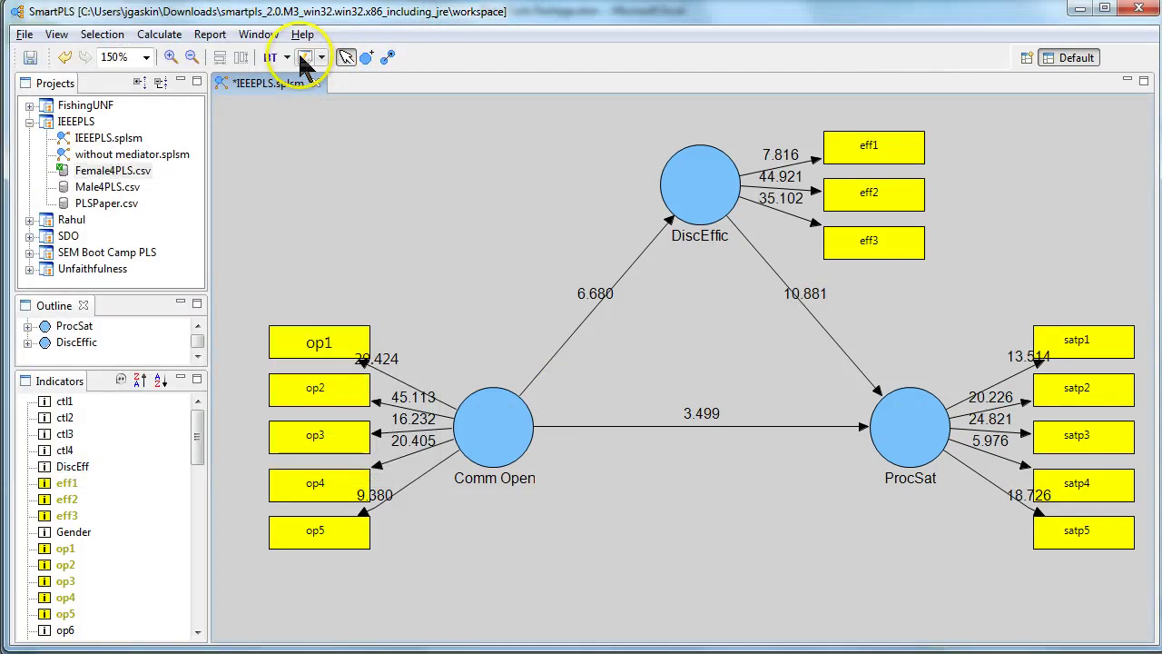
pyautogui.click(302, 56)
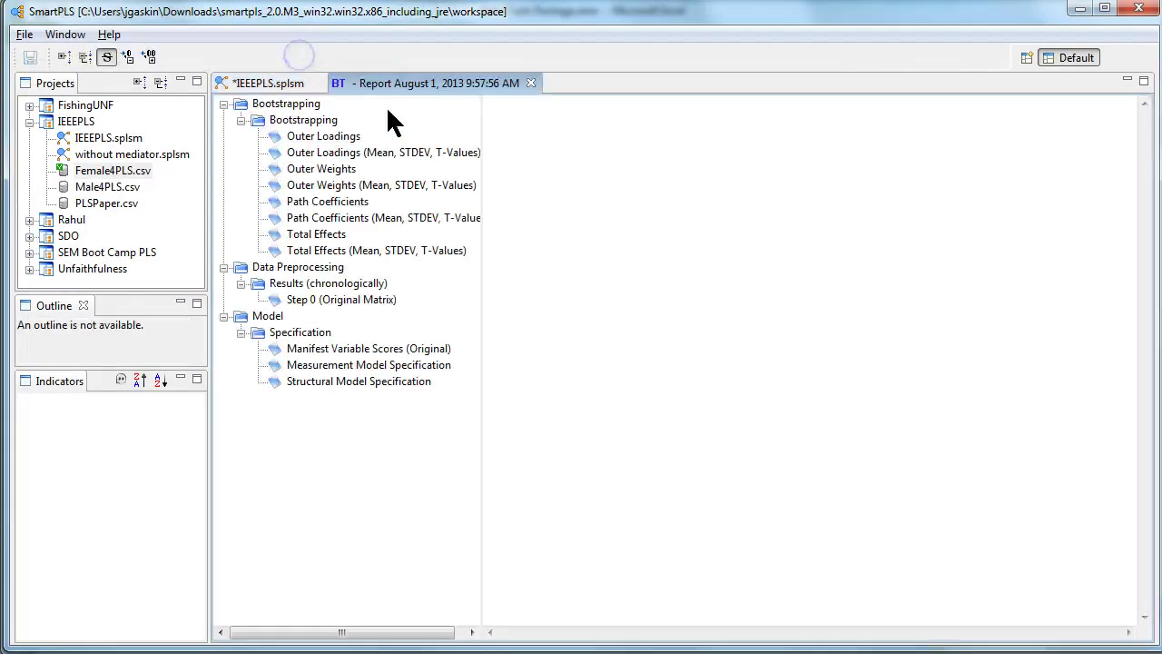
pyautogui.click(353, 218)
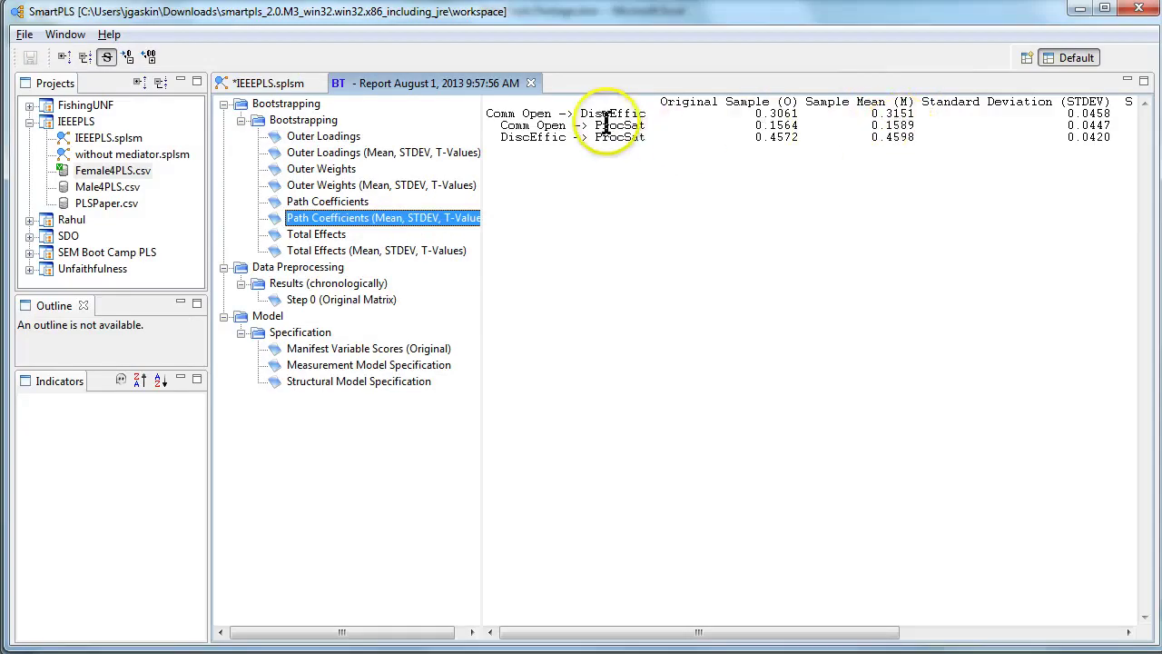
# Enter the Comm Open → ProcSat mean 0.1589 in Excel cell C18.
pyautogui.moveTo(519, 124); pyautogui.dragTo(924, 121)
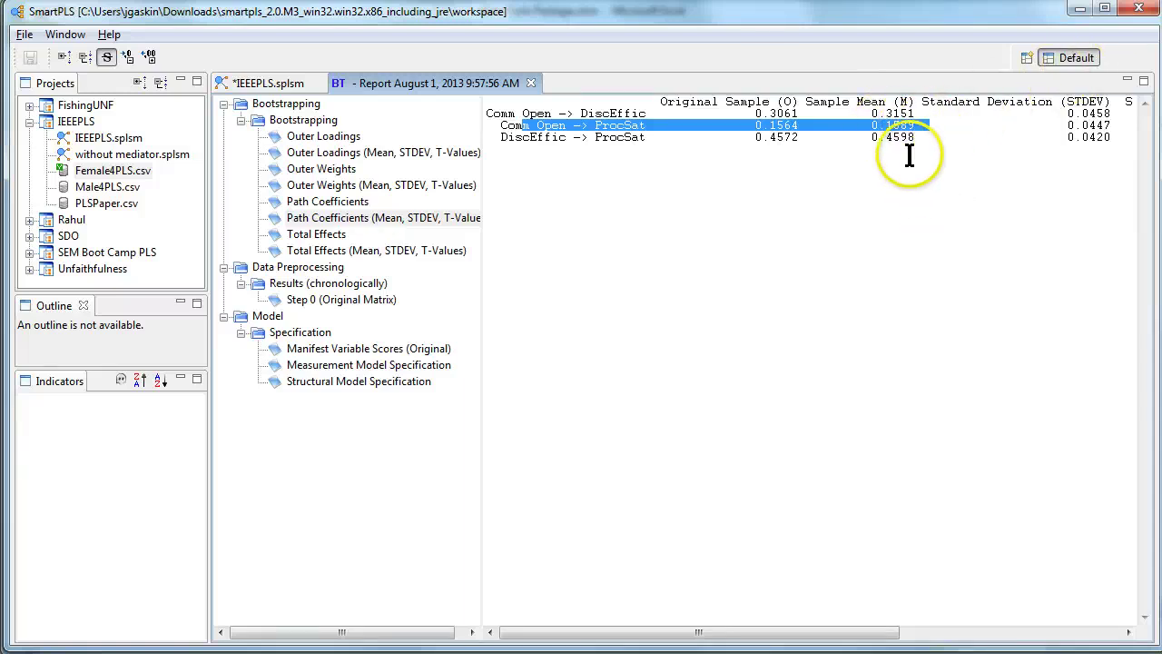
pyautogui.hotkey('alt', 'Tab')
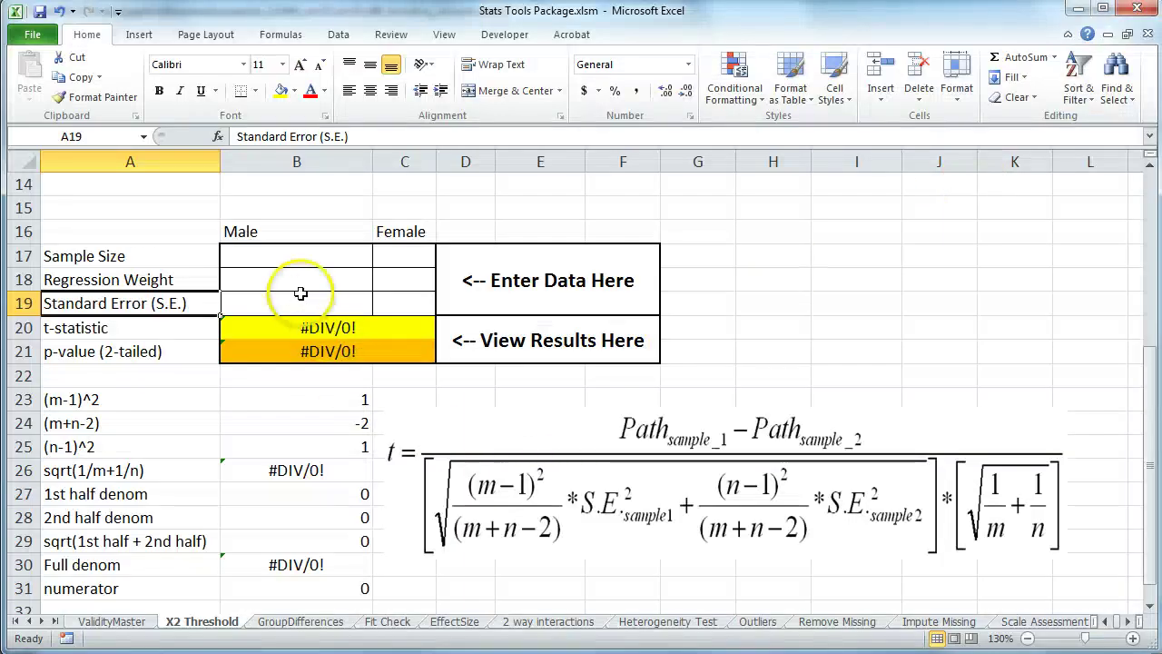
pyautogui.click(386, 283)
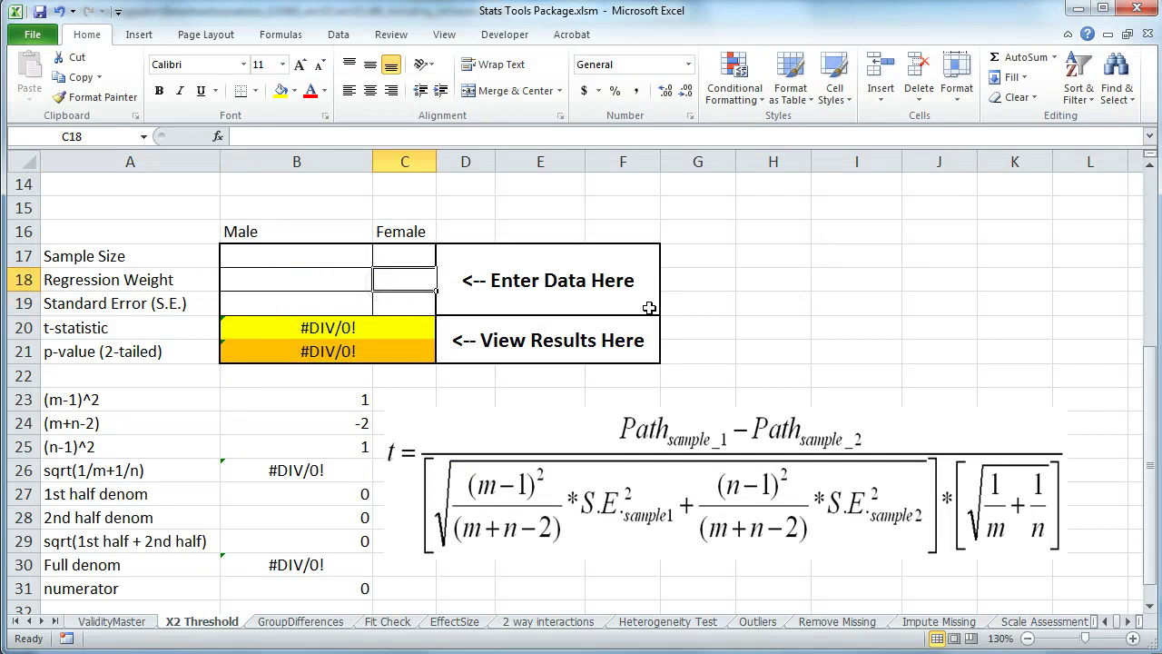
pyautogui.write('.15')
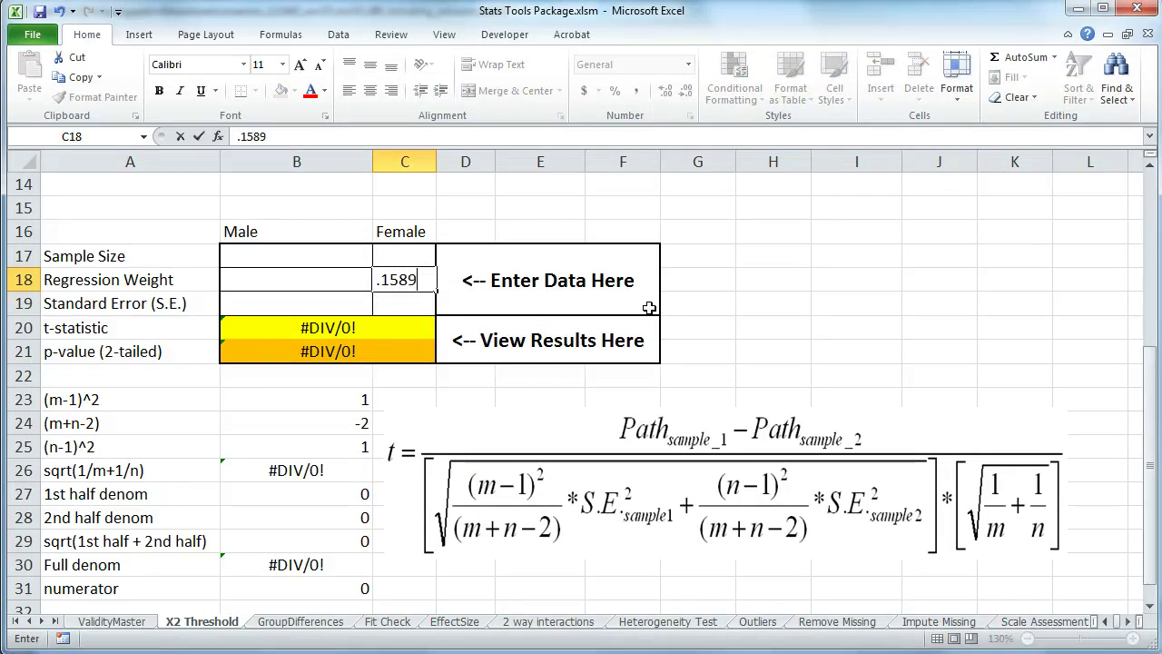
pyautogui.write('89')
pyautogui.press('Return')
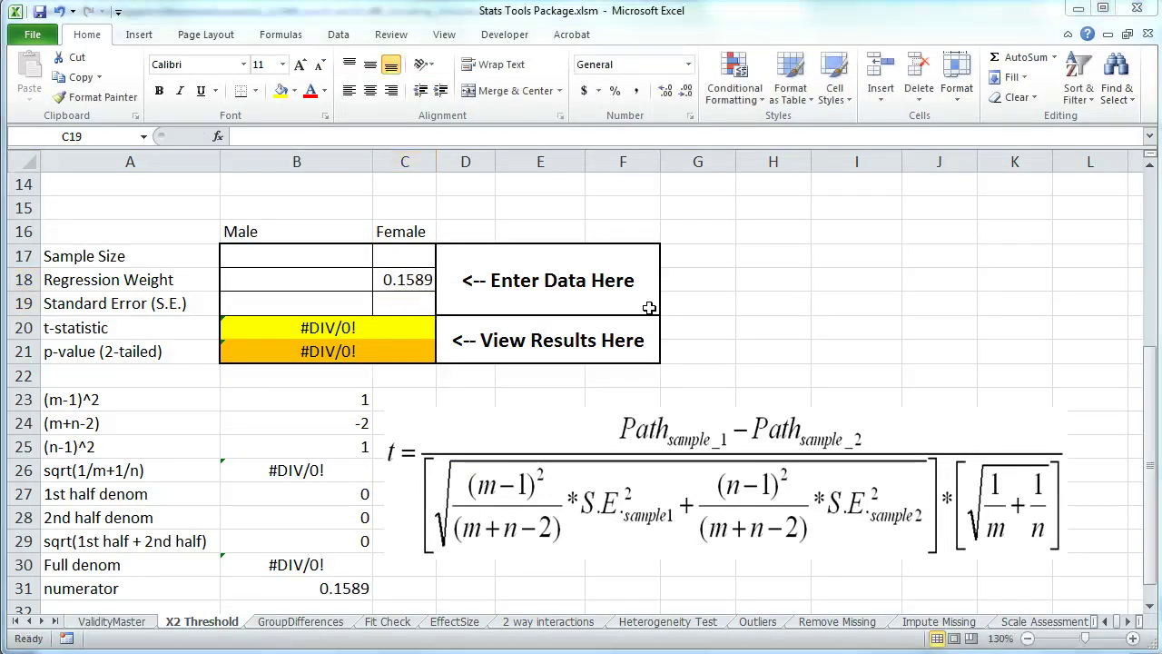
# Select the 0.0447 standard error for Comm Open → ProcSat in the report.
pyautogui.hotkey('alt', 'Tab')
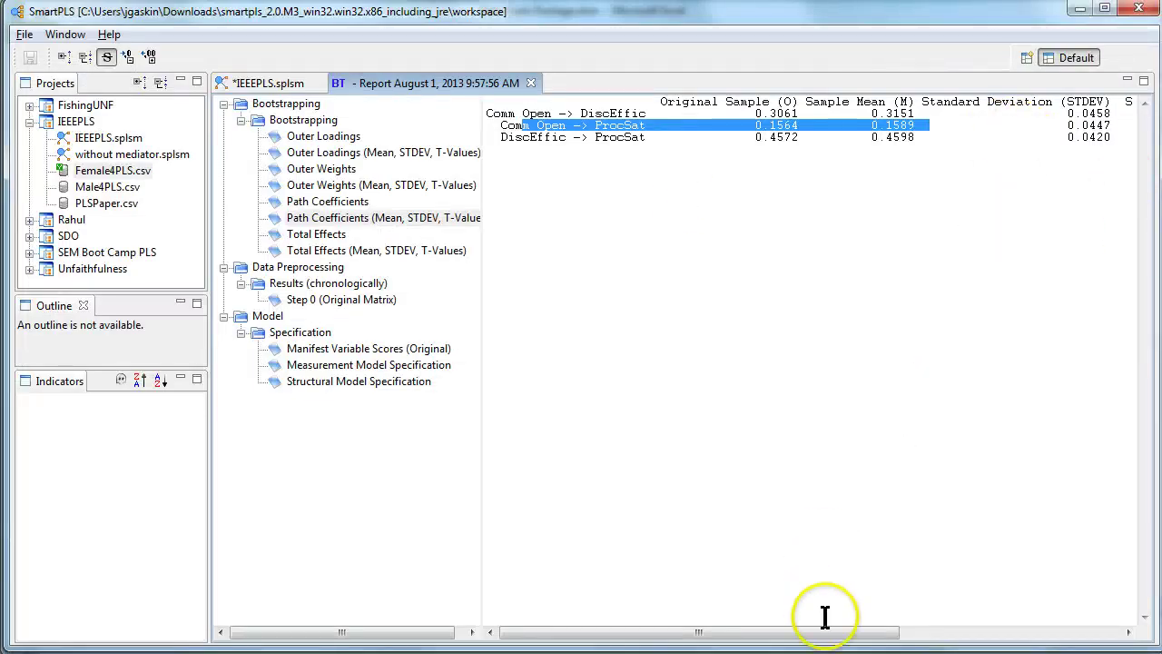
pyautogui.moveTo(829, 632); pyautogui.dragTo(1045, 633)
pyautogui.moveTo(938, 125); pyautogui.dragTo(897, 130)
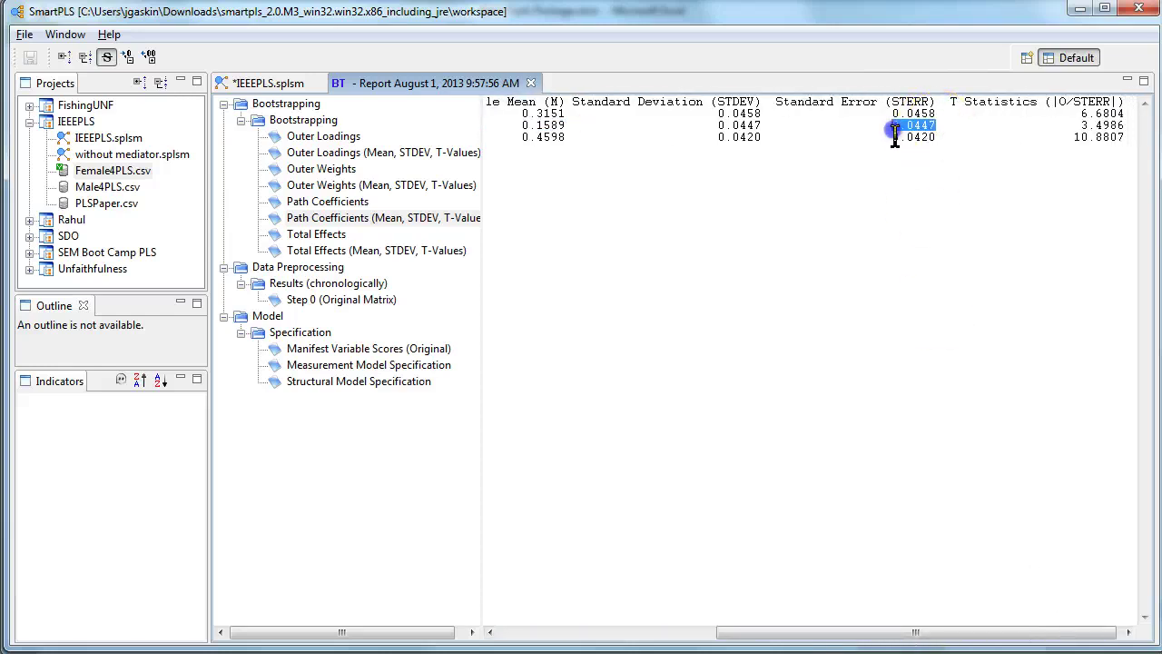
pyautogui.hotkey('alt', 'Tab')
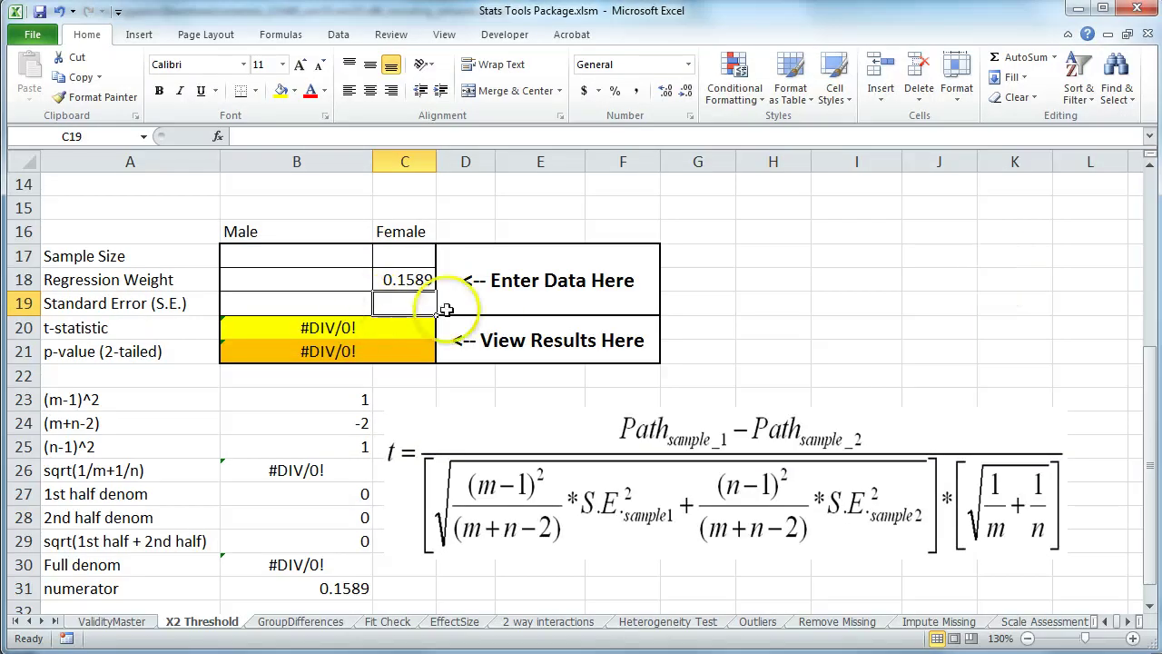
# Enter 0.0447 as the female standard error in cell C19.
pyautogui.write('.04')
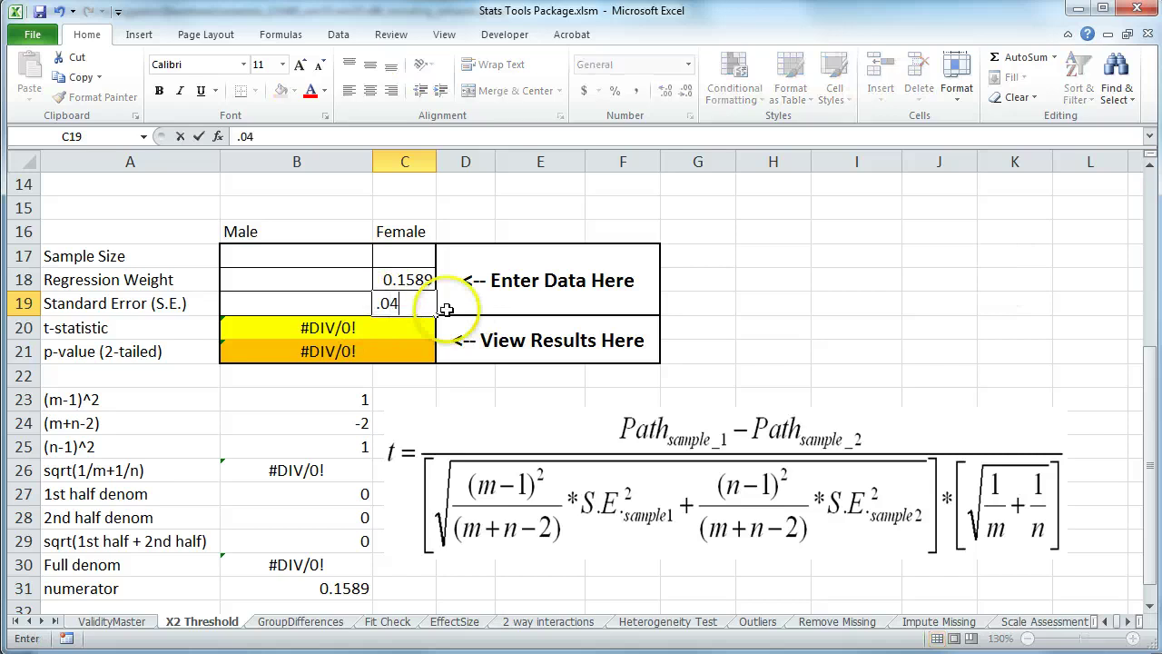
pyautogui.write('4')
pyautogui.hotkey('alt', 'Tab')
pyautogui.hotkey('alt', 'Tab')
pyautogui.write('7')
pyautogui.press('Return')
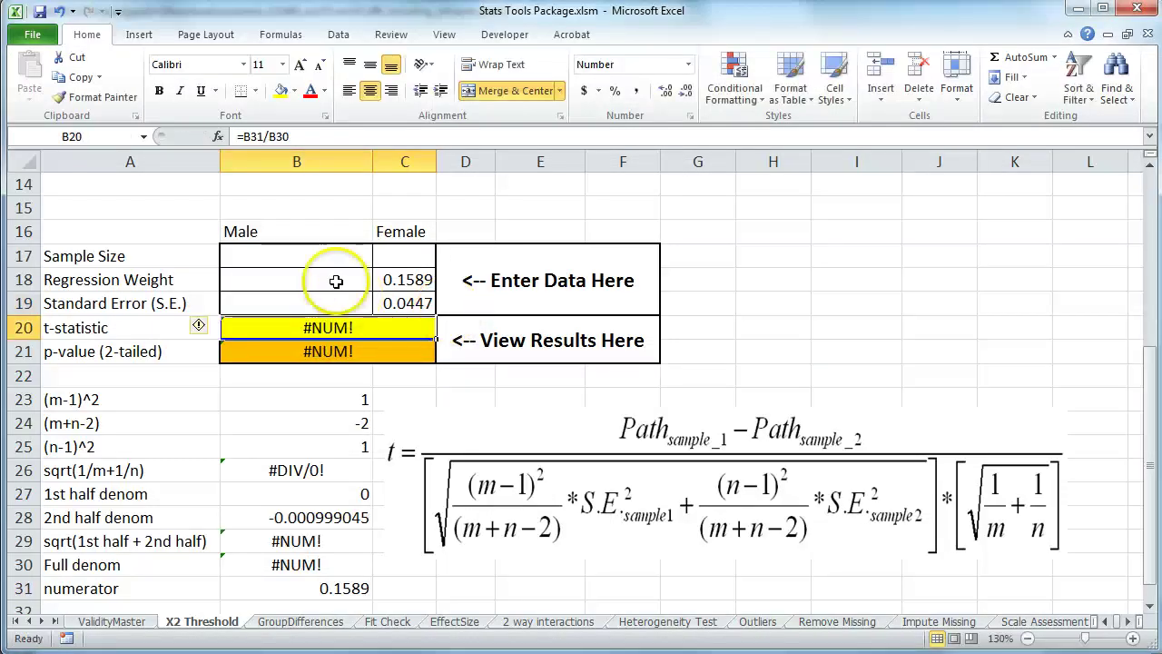
# Read the female case count in SPSS and enter 158 in C17.
pyautogui.click(404, 256)
pyautogui.hotkey('alt', 'Tab')
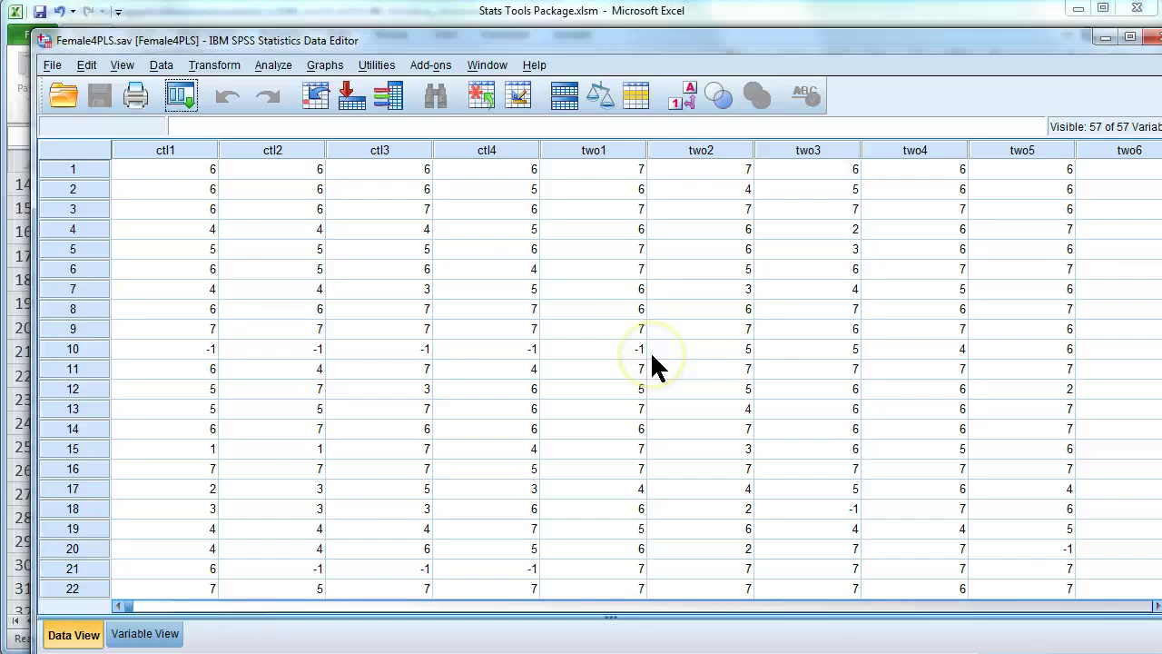
pyautogui.click(155, 254)
pyautogui.hotkey('ctrl', 'Down')
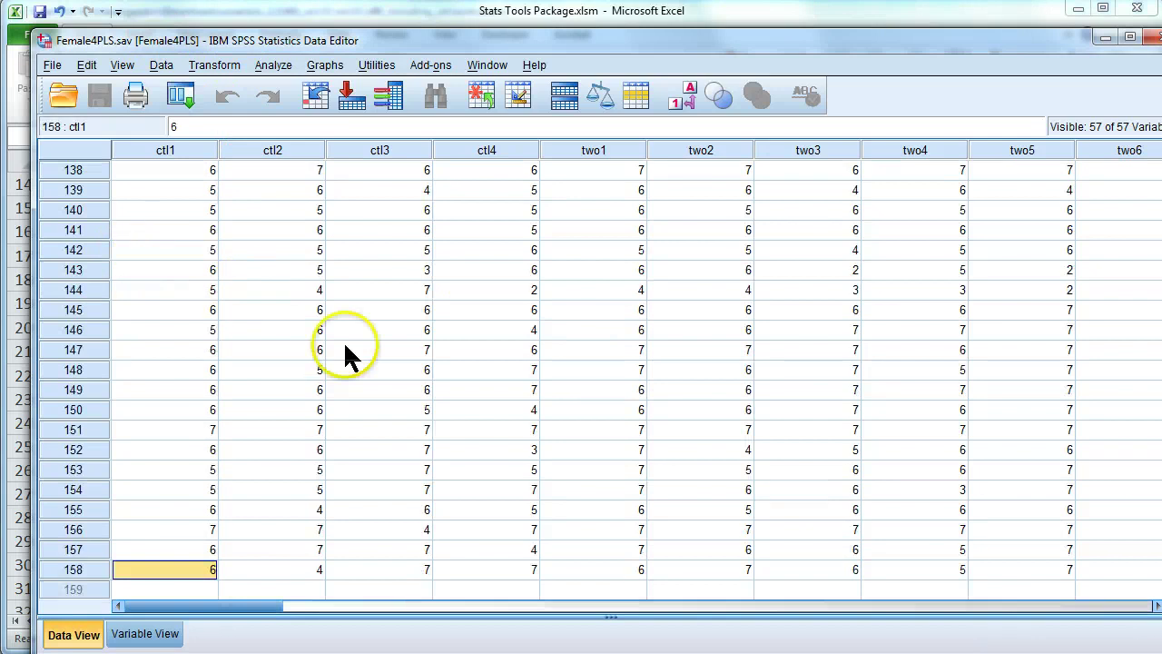
pyautogui.hotkey('alt', 'Tab')
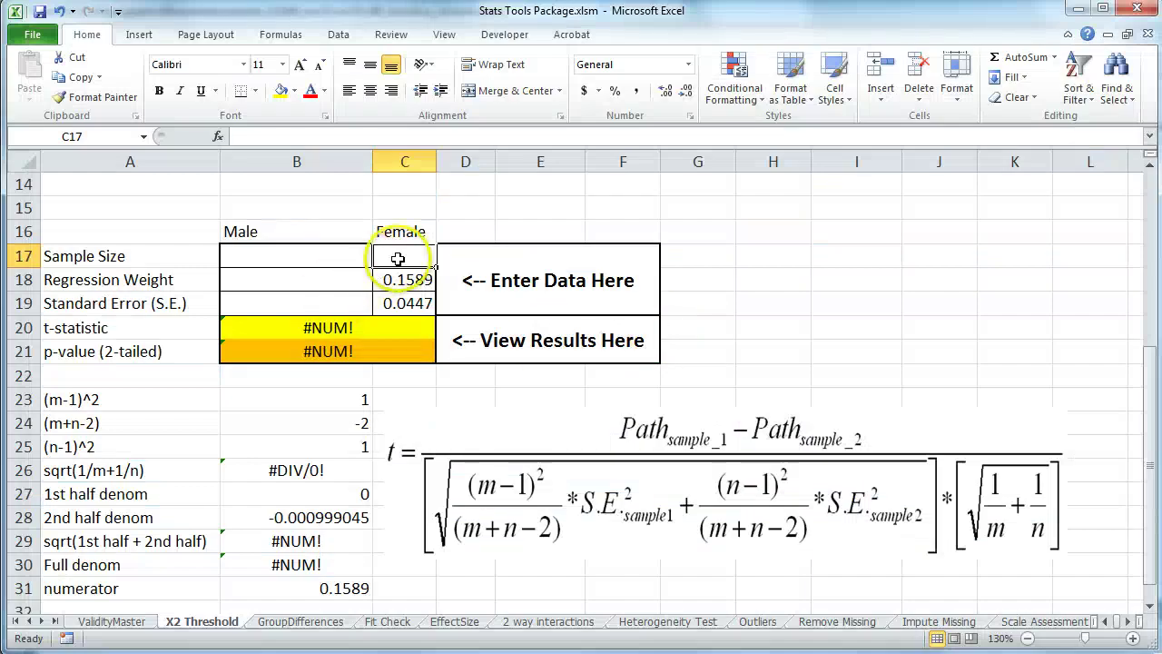
pyautogui.write('158')
pyautogui.press('Return')
# Open Male4PLS.sav, find its last case, and enter 188 as male sample size in B17.
pyautogui.press('Up')
pyautogui.press('Left')
pyautogui.hotkey('alt', 'Tab')
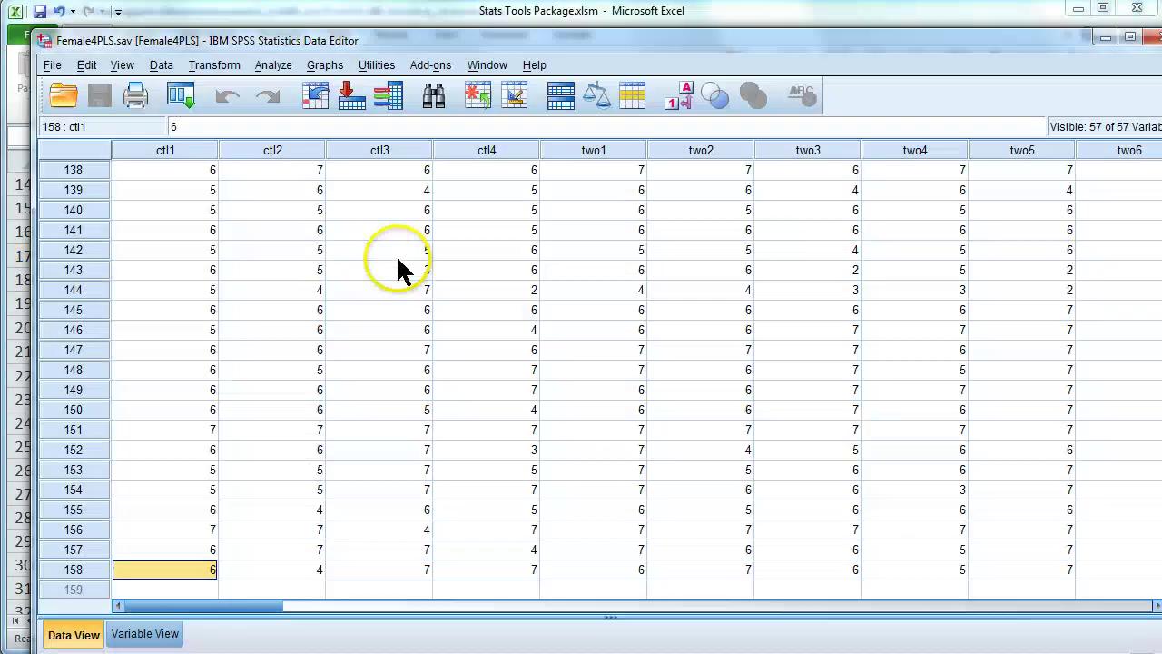
pyautogui.hotkey('alt', 'Tab')
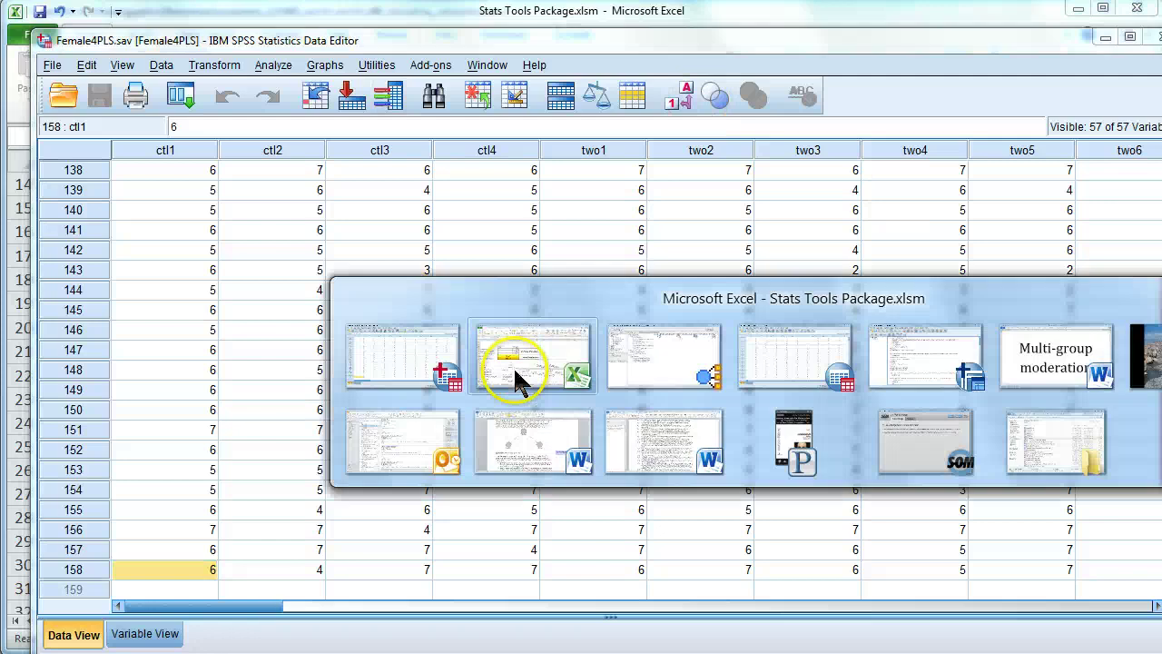
pyautogui.click(821, 354)
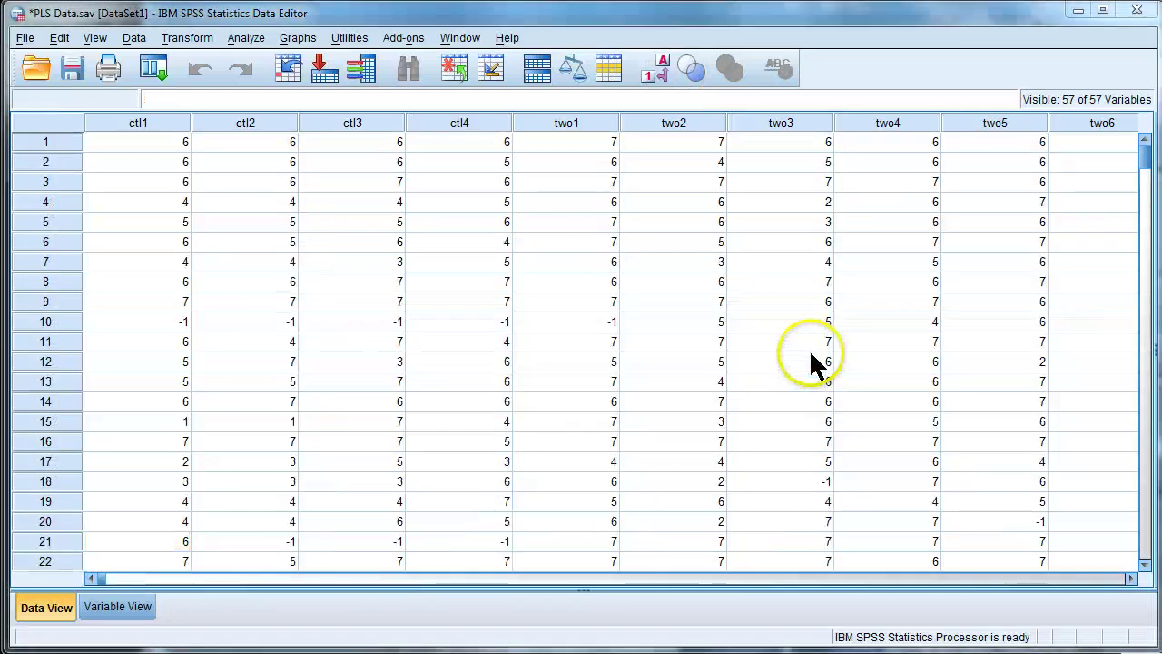
pyautogui.hotkey('alt', 'Tab')
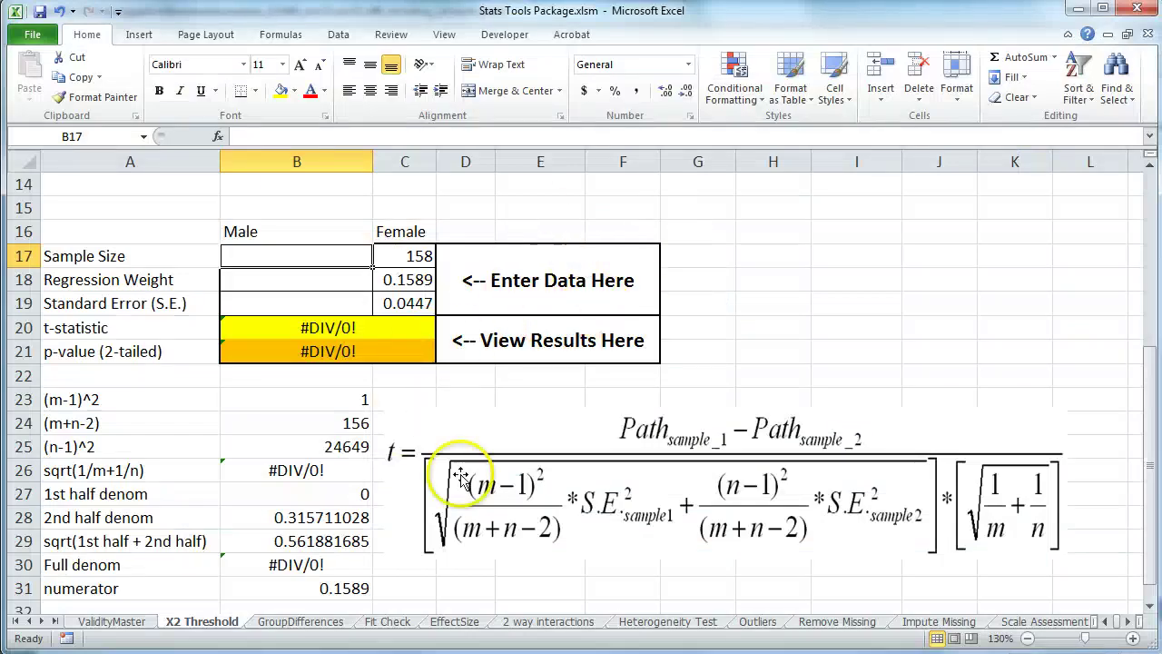
pyautogui.hotkey('alt', 'Tab')
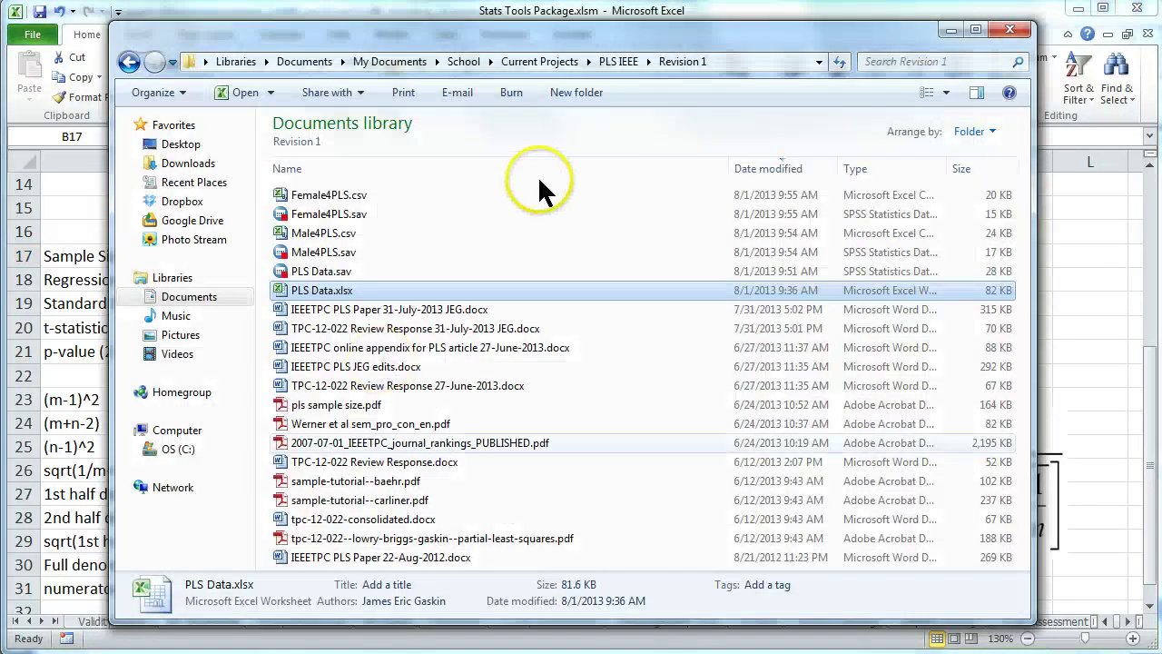
pyautogui.doubleClick(374, 251)
pyautogui.click(277, 278)
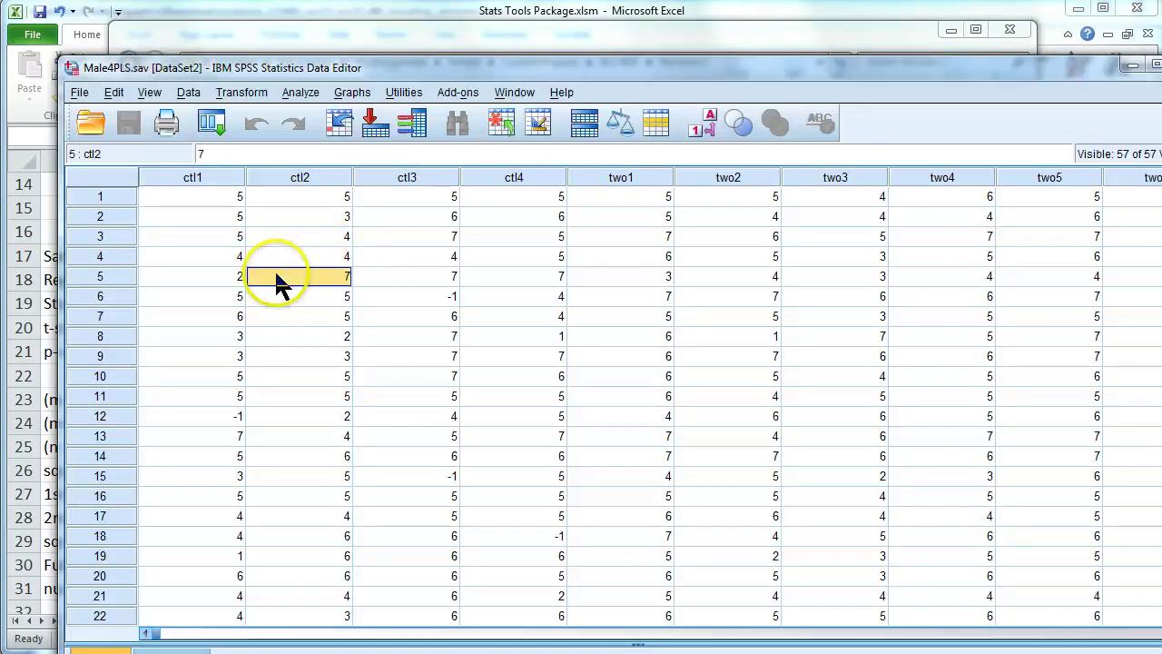
pyautogui.hotkey('ctrl', 'Down')
pyautogui.hotkey('alt', 'Tab')
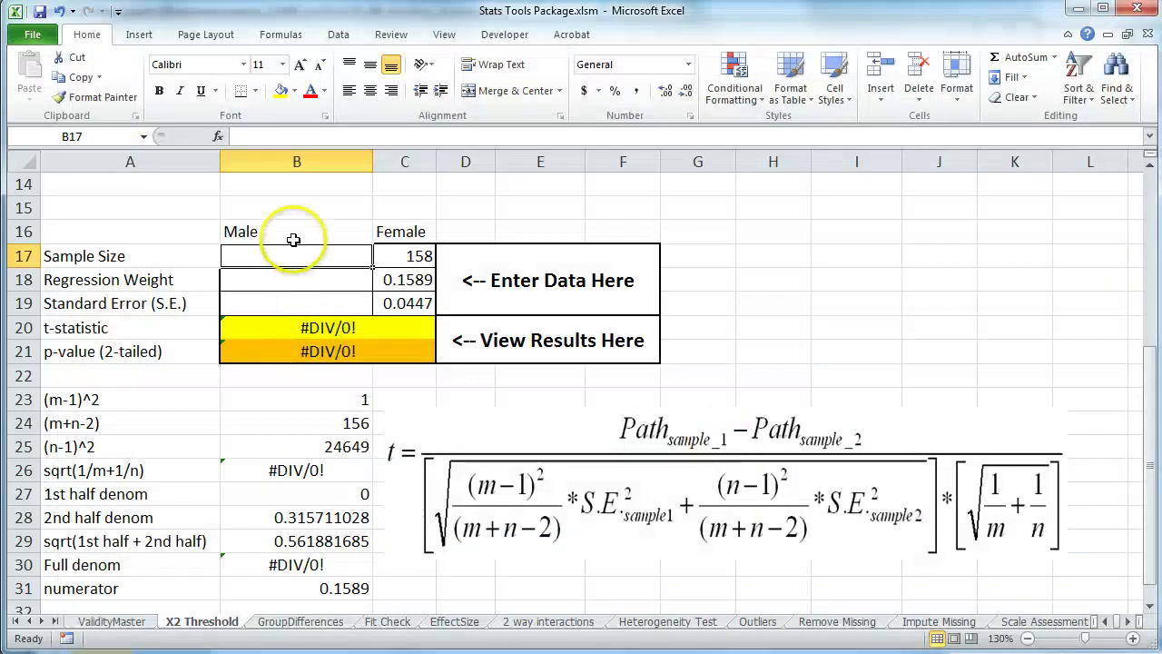
pyautogui.write('188')
pyautogui.press('Return')
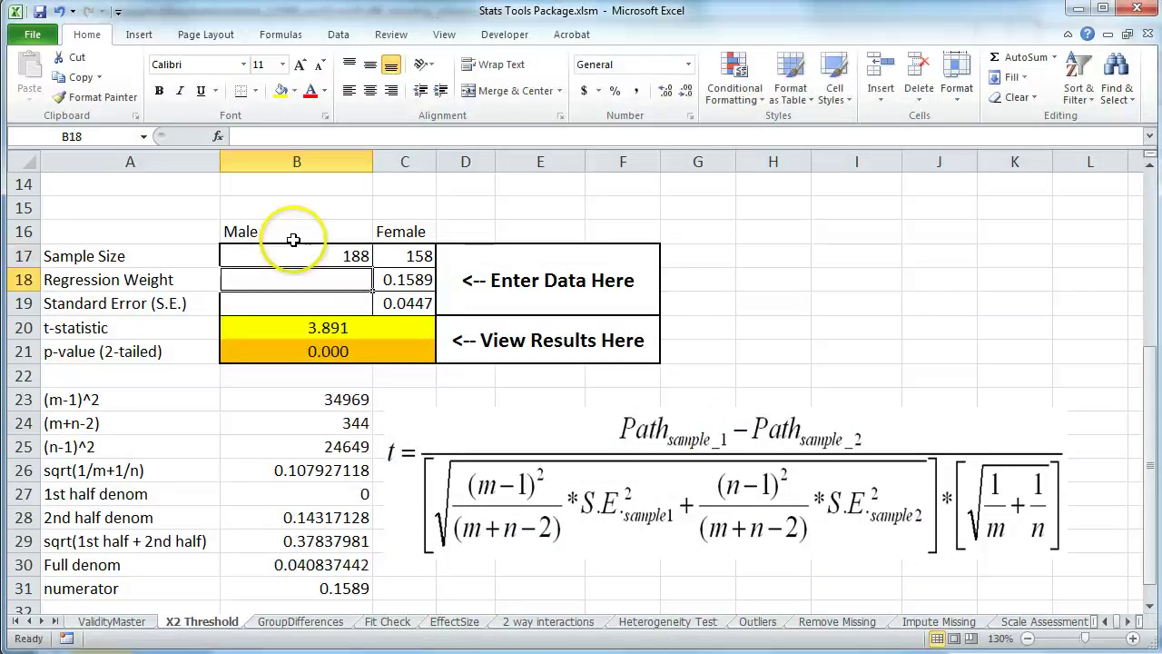
pyautogui.hotkey('alt', 'Tab')
# Set Male4PLS.csv as the active dataset for the IEEEPLS path model.
pyautogui.click(929, 340)
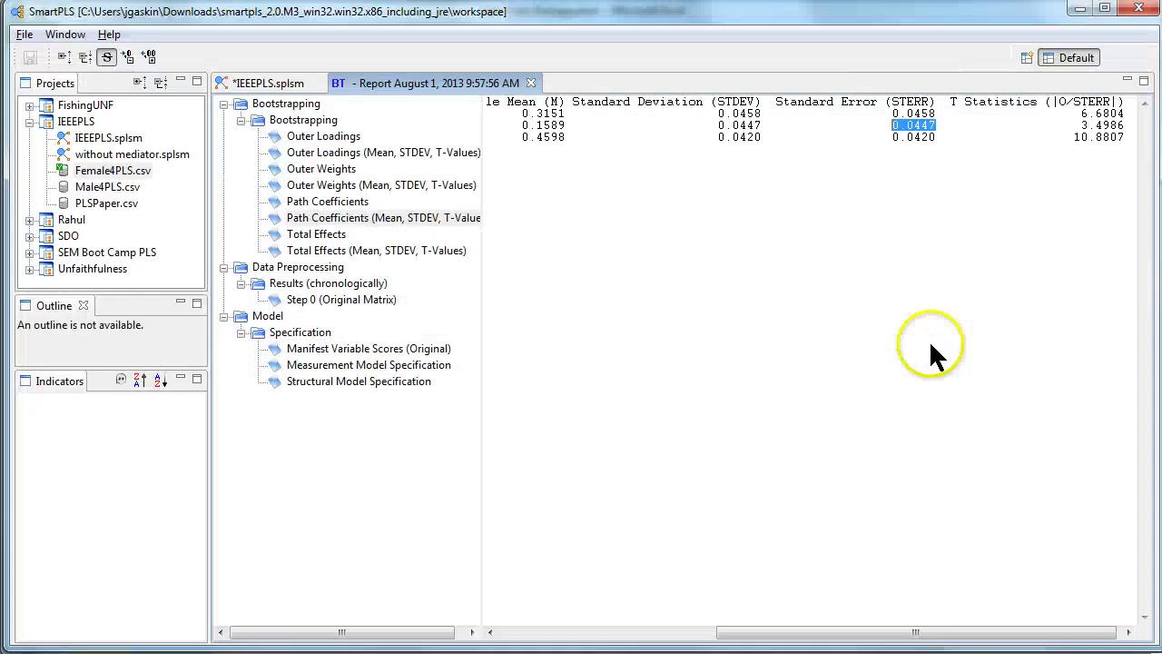
pyautogui.click(268, 84)
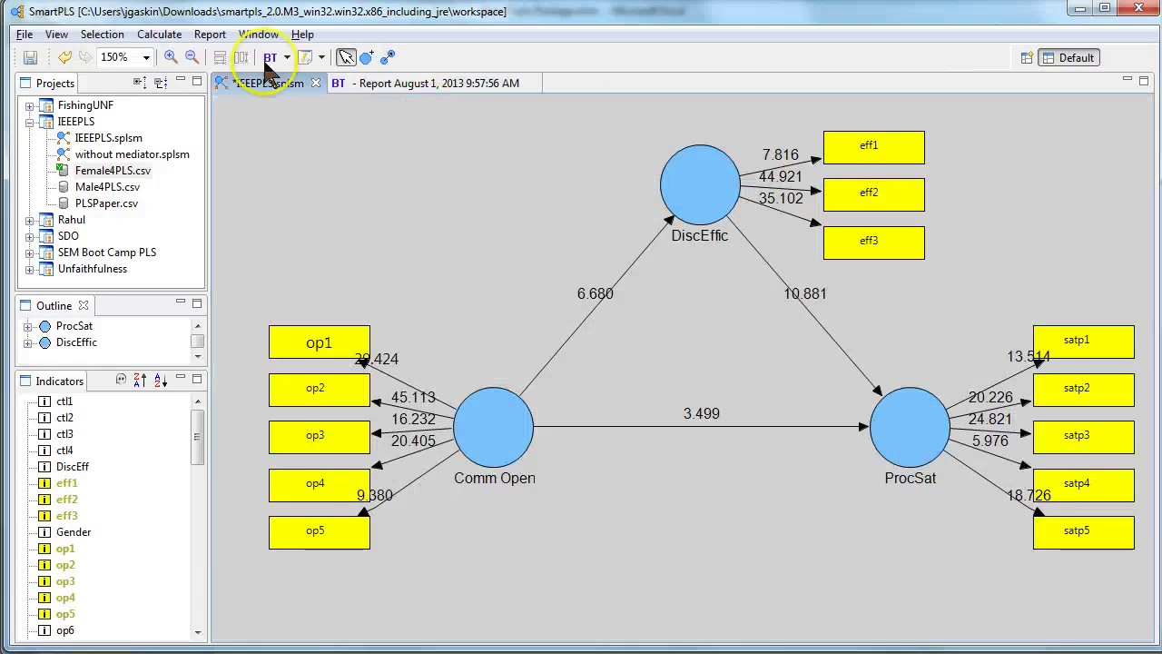
pyautogui.click(114, 189)
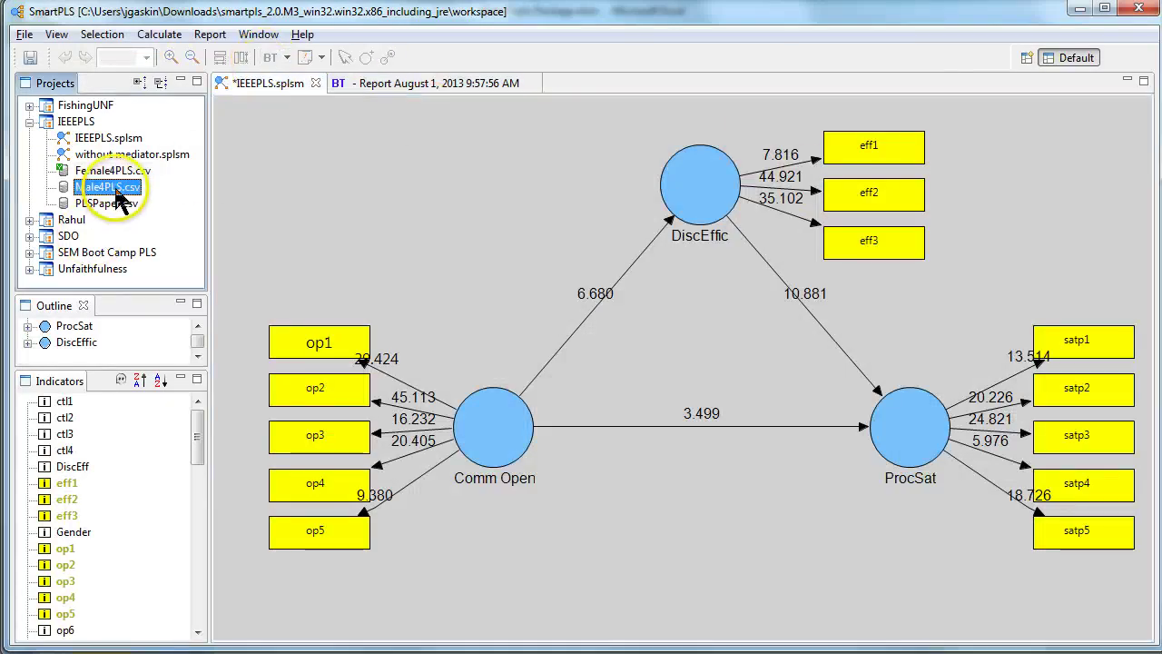
pyautogui.rightClick(115, 189)
pyautogui.click(181, 192)
pyautogui.click(299, 85)
# Run bootstrapping on the male data and select the Comm Open → ProcSat path coefficient row.
pyautogui.click(270, 56)
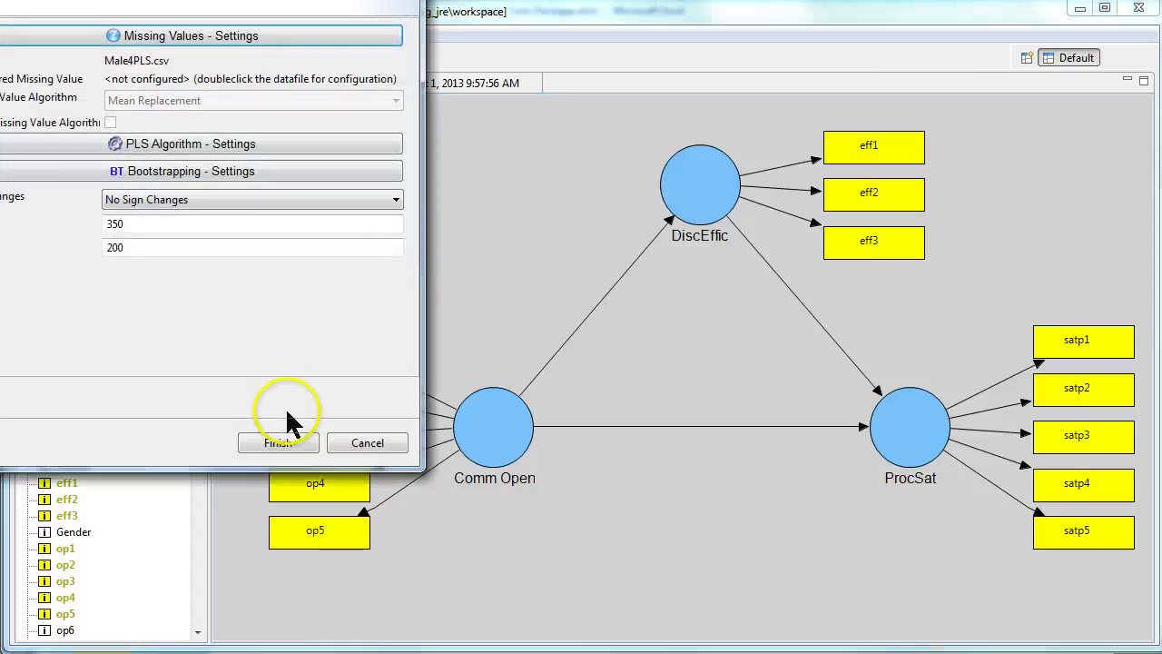
pyautogui.click(279, 443)
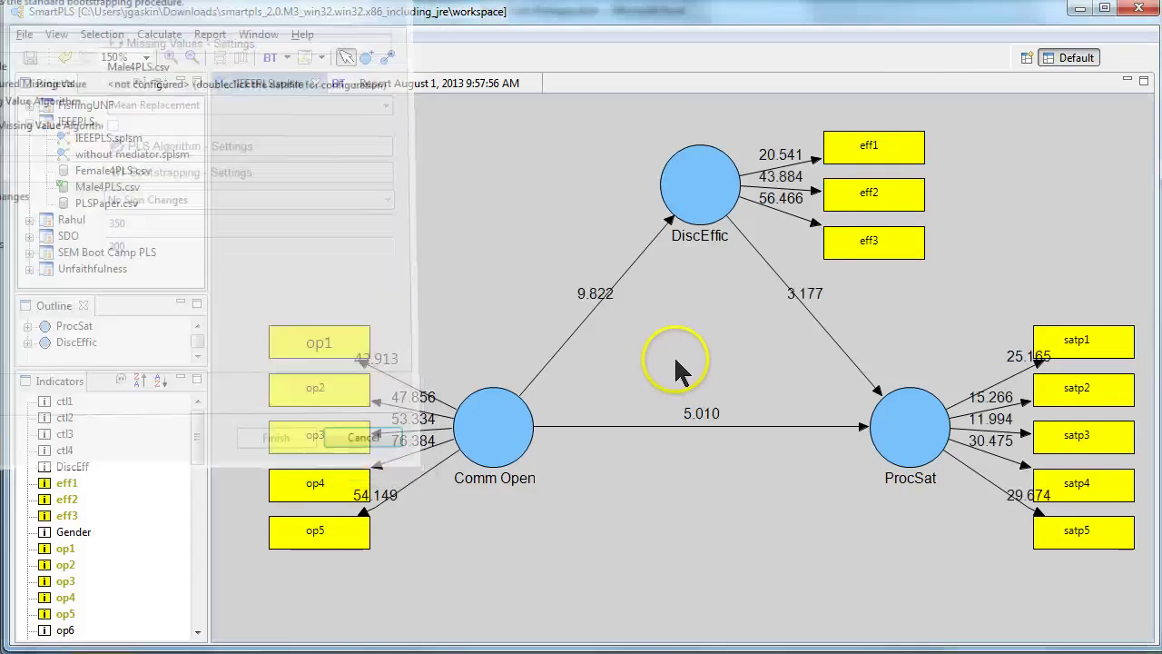
pyautogui.click(305, 56)
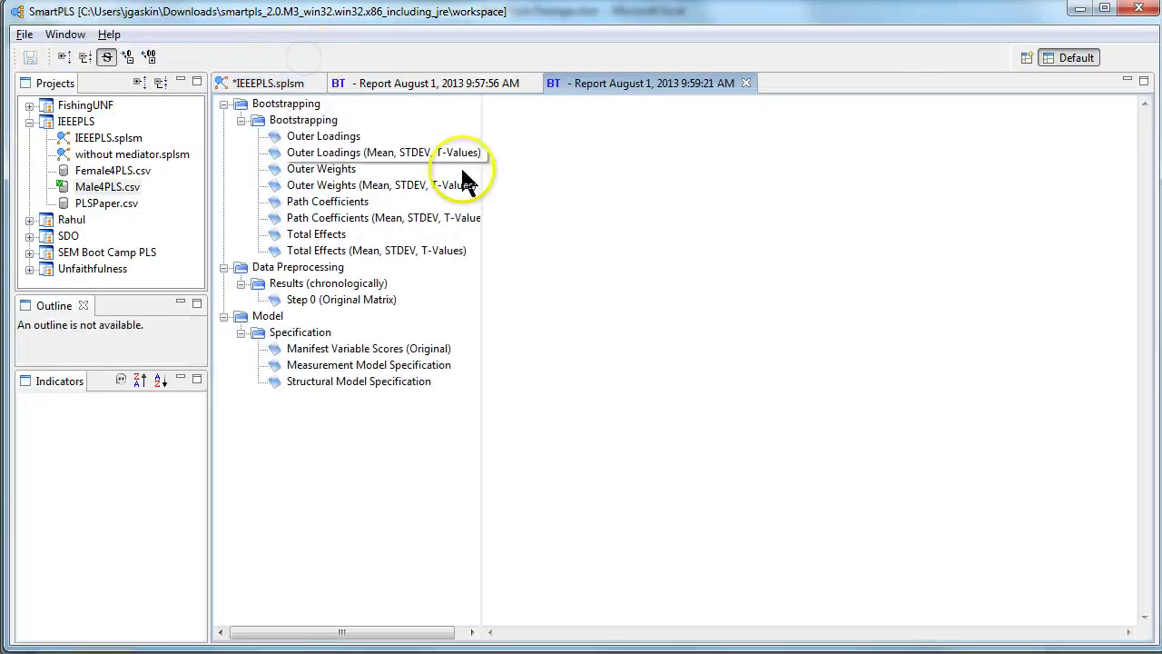
pyautogui.click(336, 218)
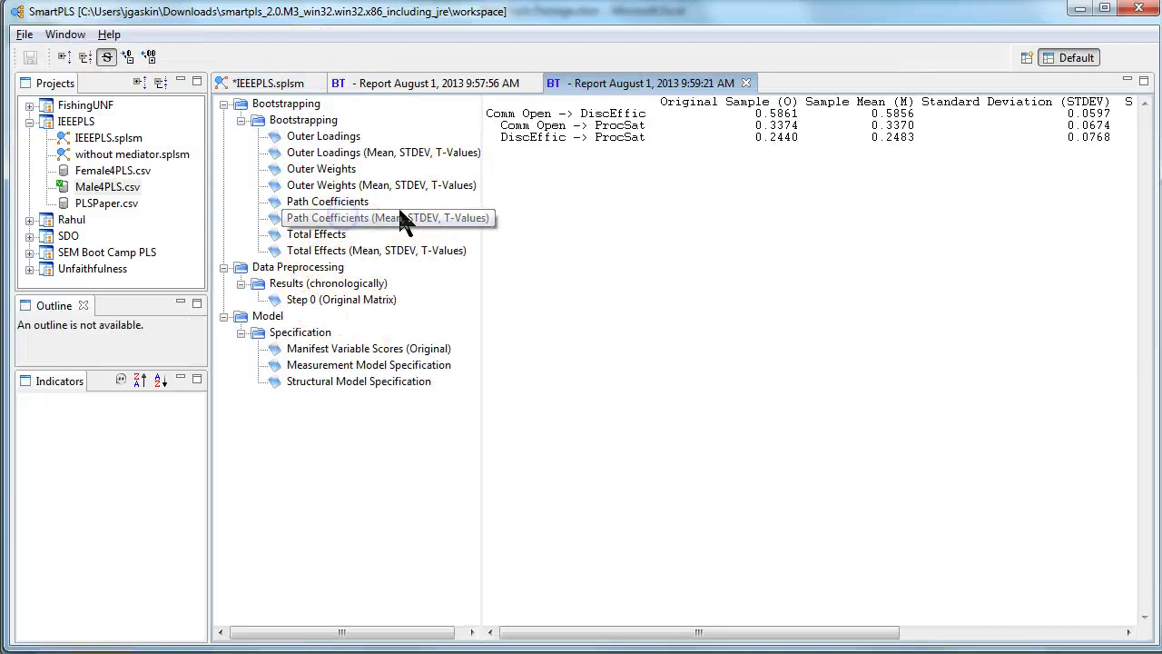
pyautogui.moveTo(601, 124); pyautogui.dragTo(918, 124)
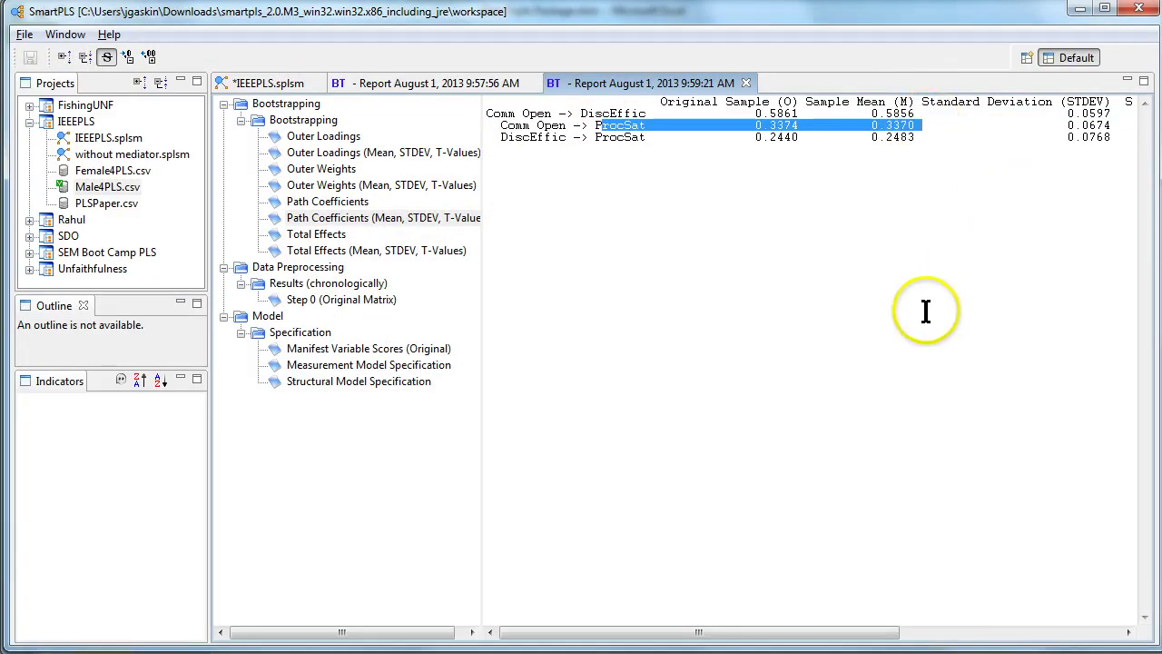
# Enter 0.337 as the male regression weight in Excel cell B18.
pyautogui.hotkey('alt', 'Tab')
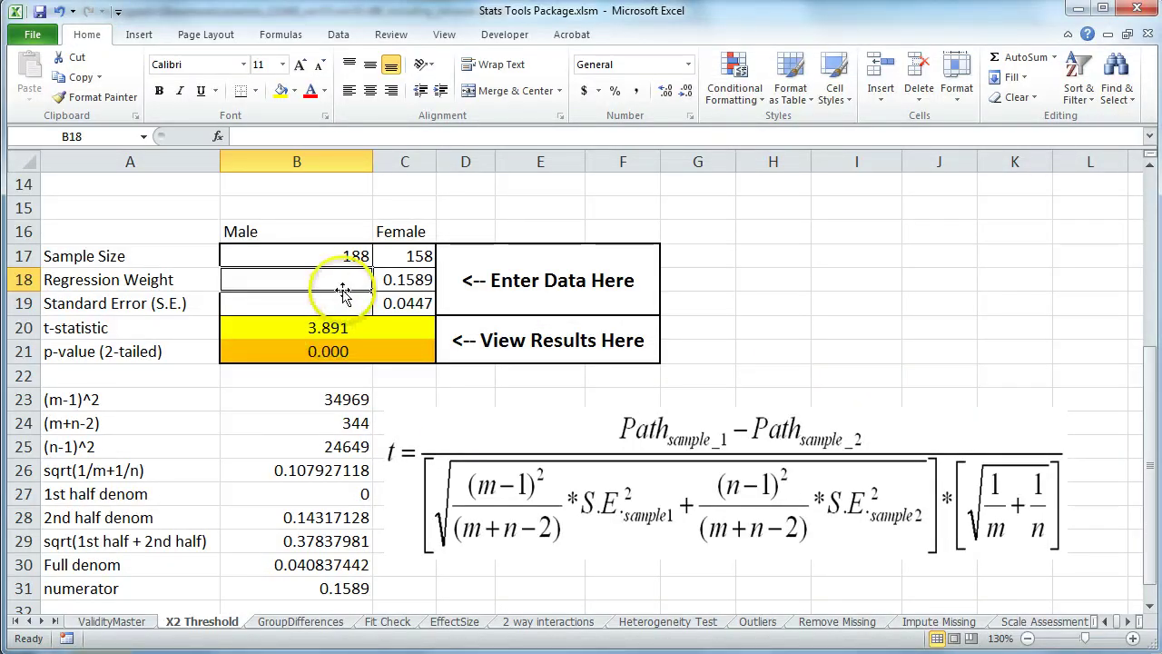
pyautogui.write('.337')
pyautogui.press('Return')
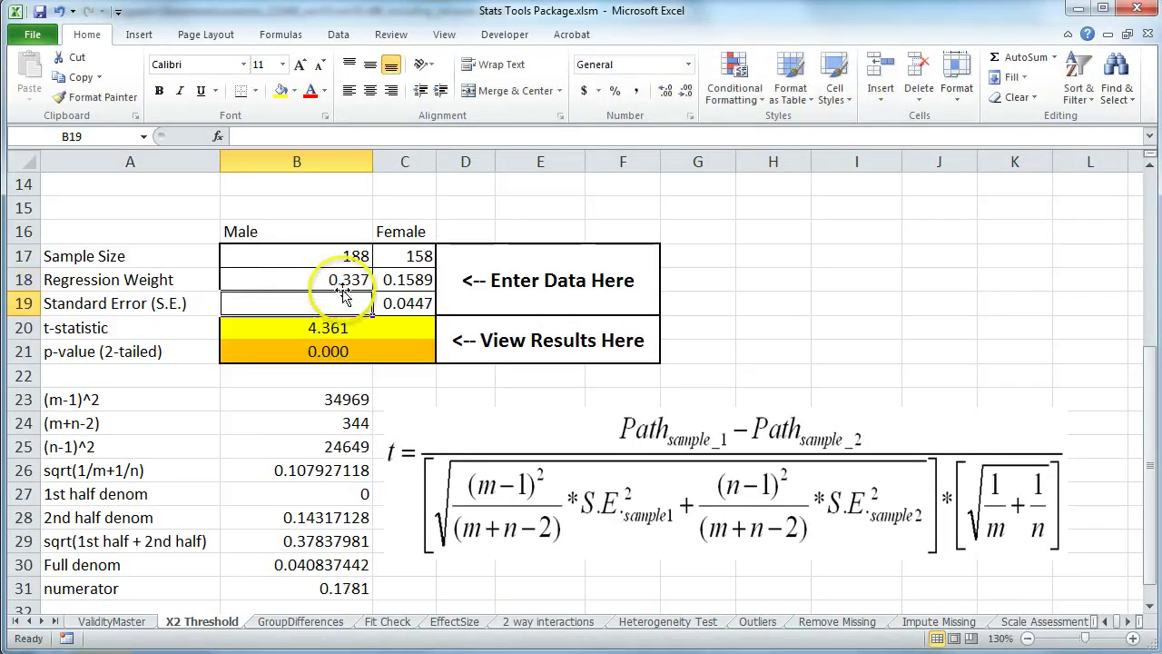
# Enter the 0.0674 standard error from SmartPLS as the male standard error in B19.
pyautogui.hotkey('alt', 'Tab')
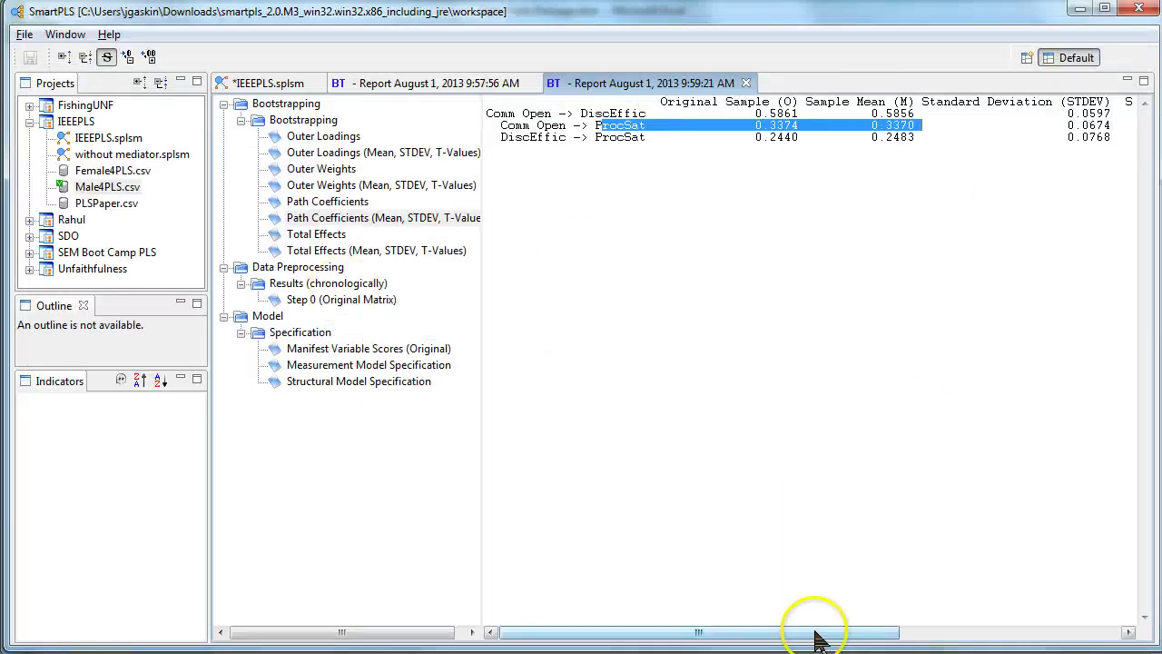
pyautogui.moveTo(819, 630); pyautogui.dragTo(959, 630)
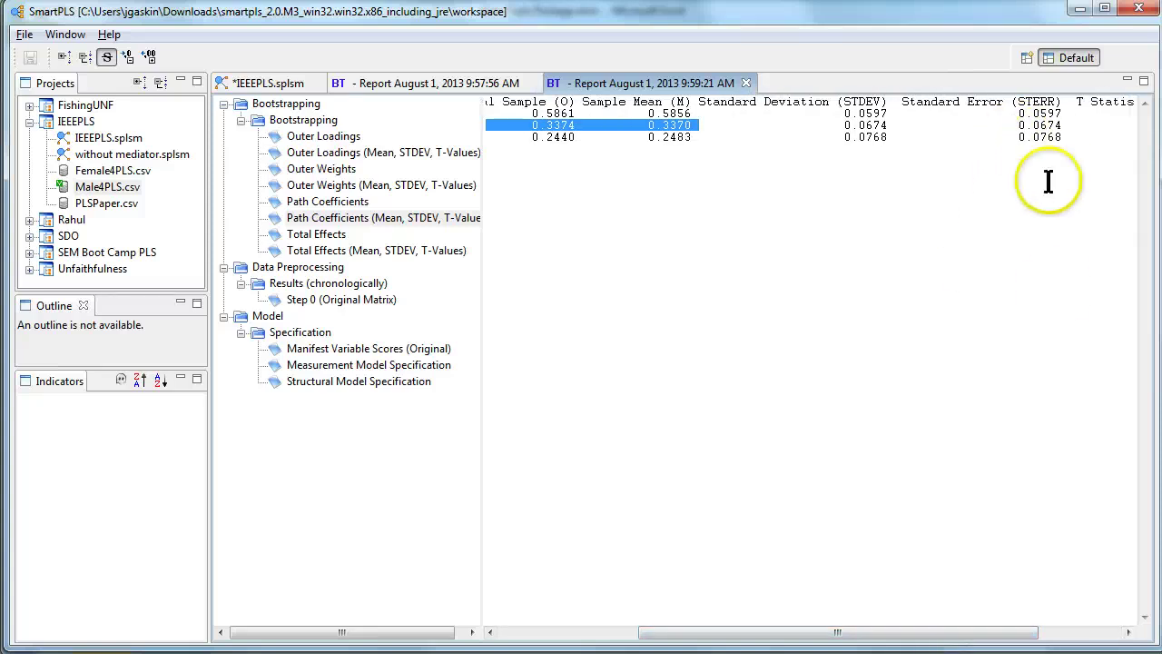
pyautogui.moveTo(1075, 113); pyautogui.dragTo(1064, 124)
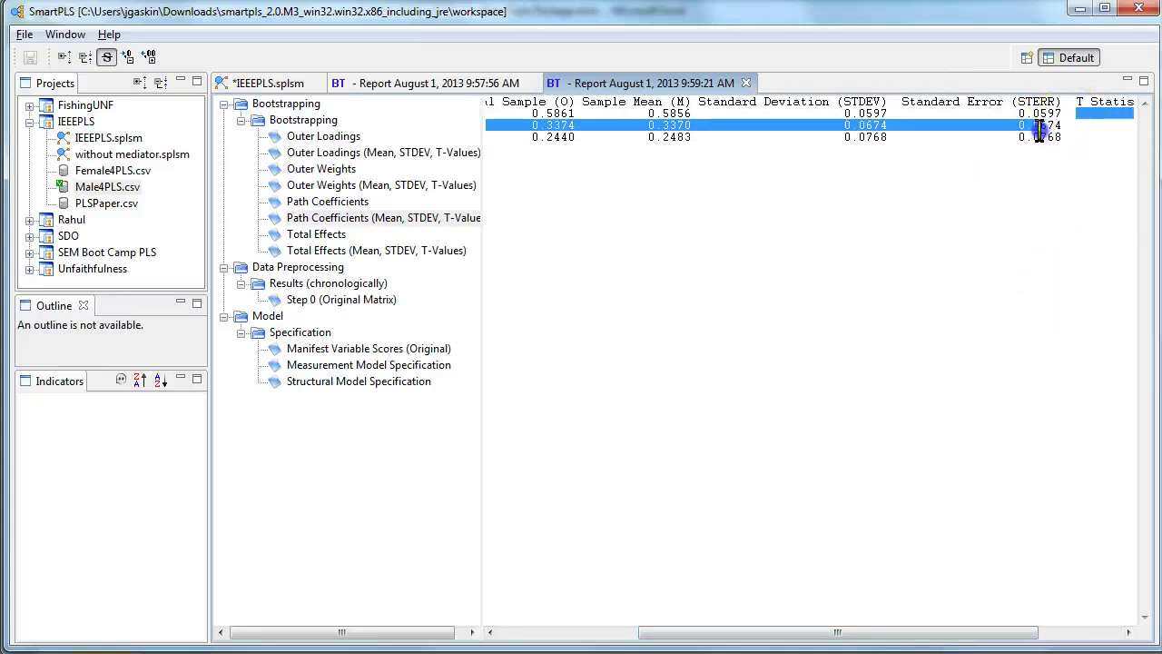
pyautogui.hotkey('alt', 'Tab')
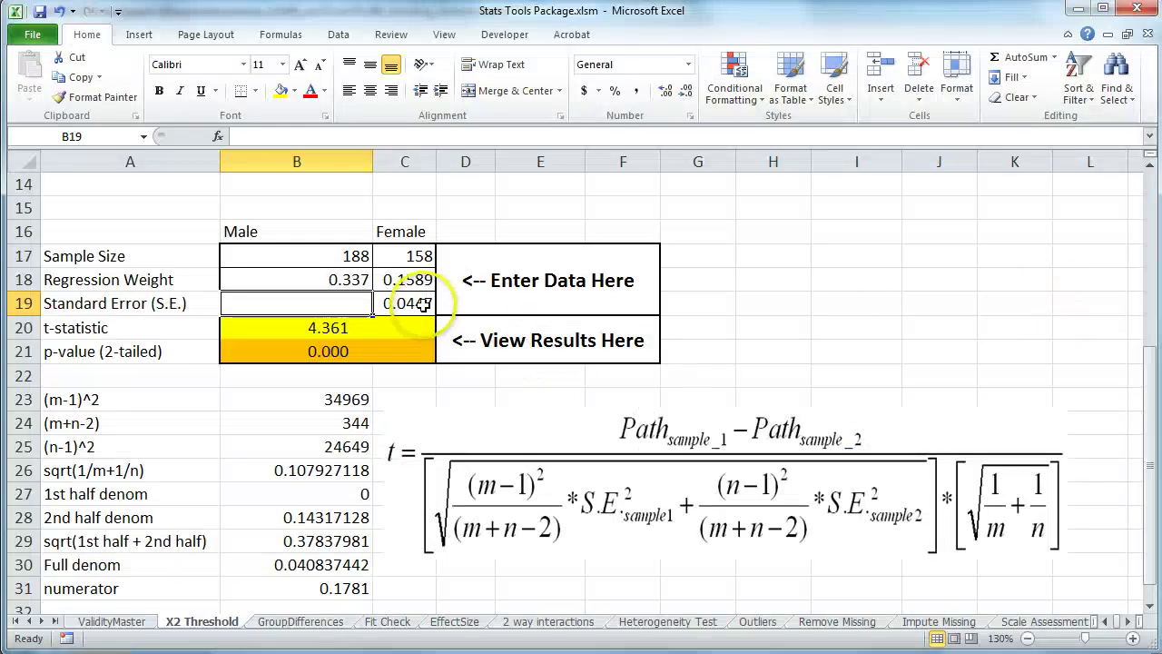
pyautogui.write('.0674')
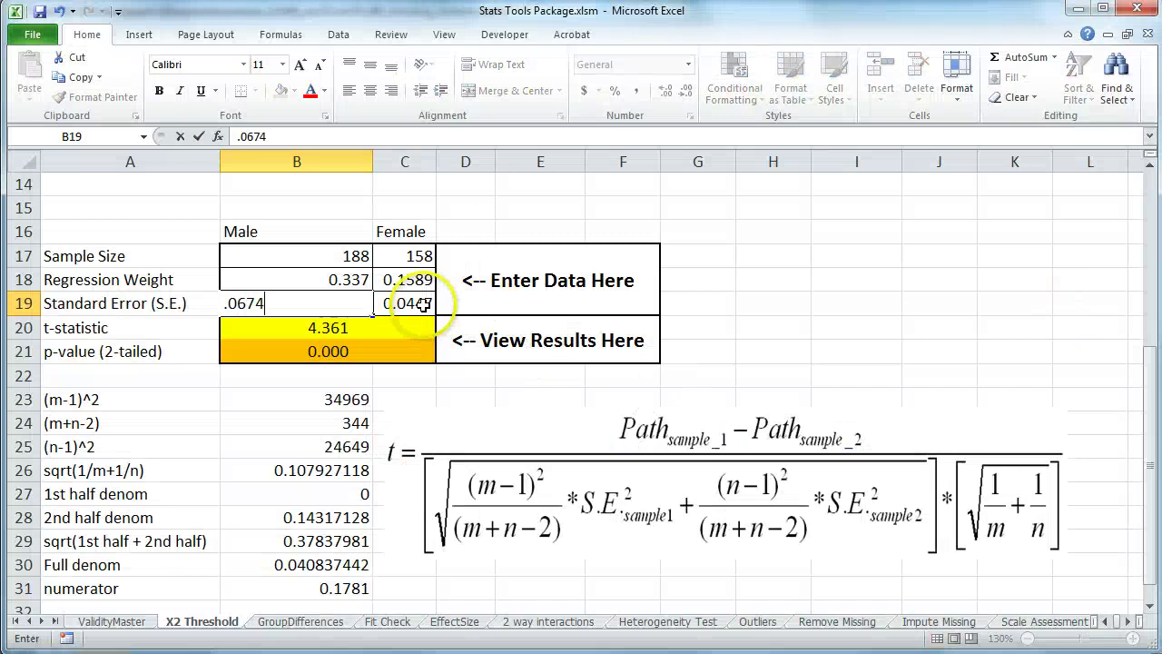
pyautogui.press('Return')
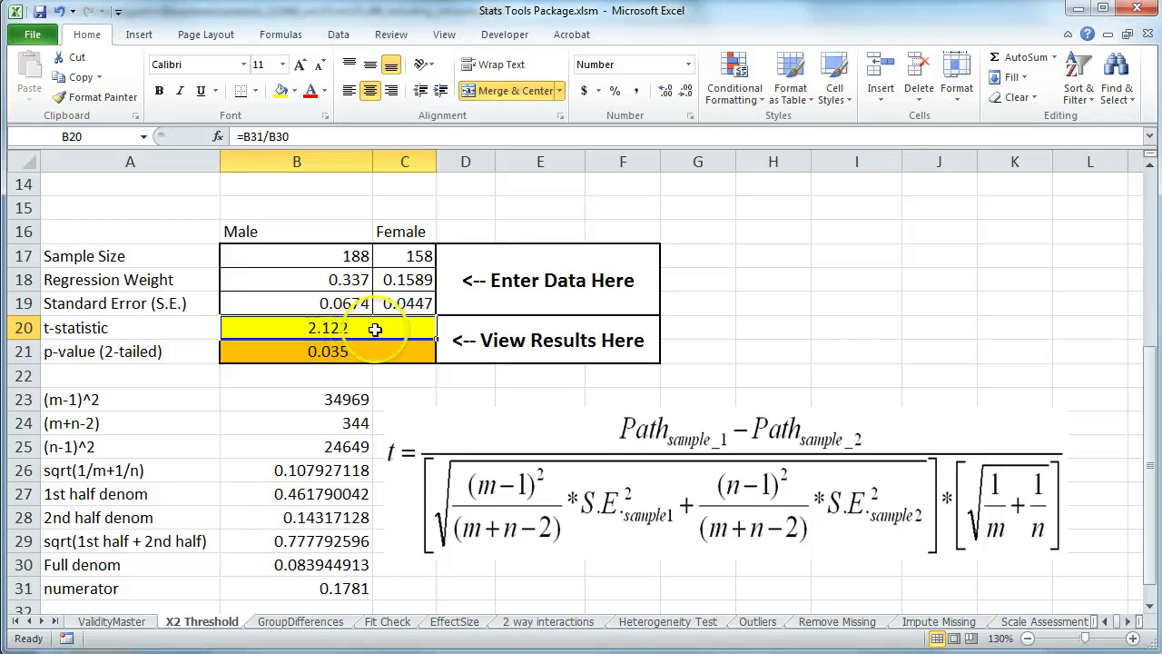
# Change the B21 p-value formula to T.DIST.RT to get the one-tailed value 0.017.
pyautogui.click(145, 353)
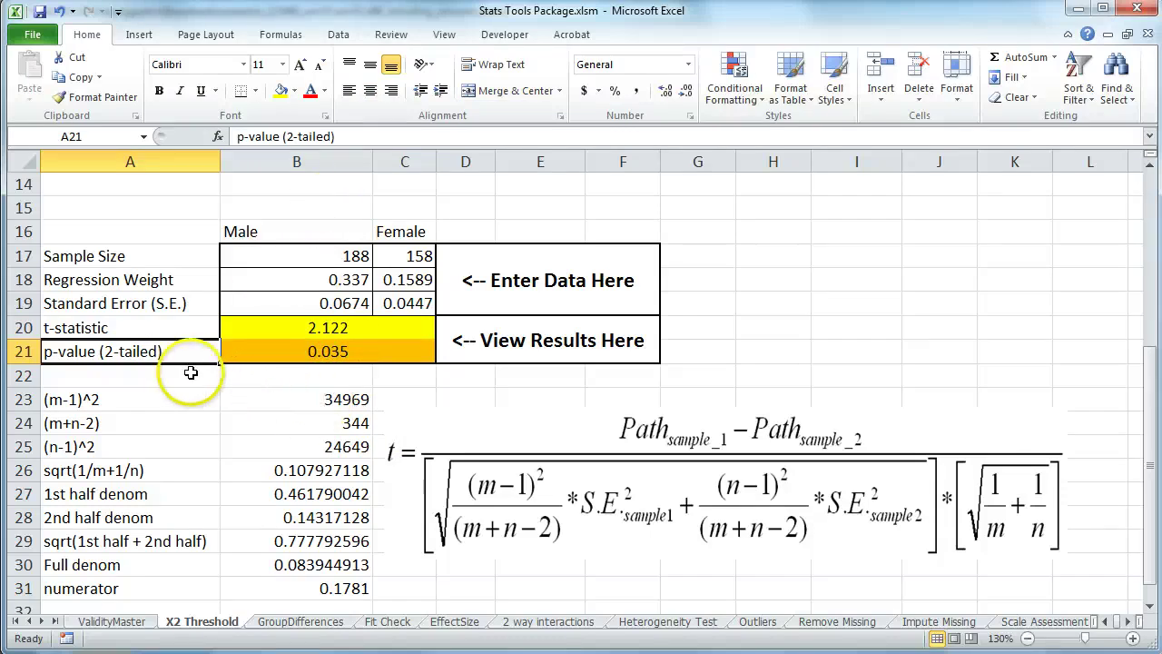
pyautogui.click(335, 357)
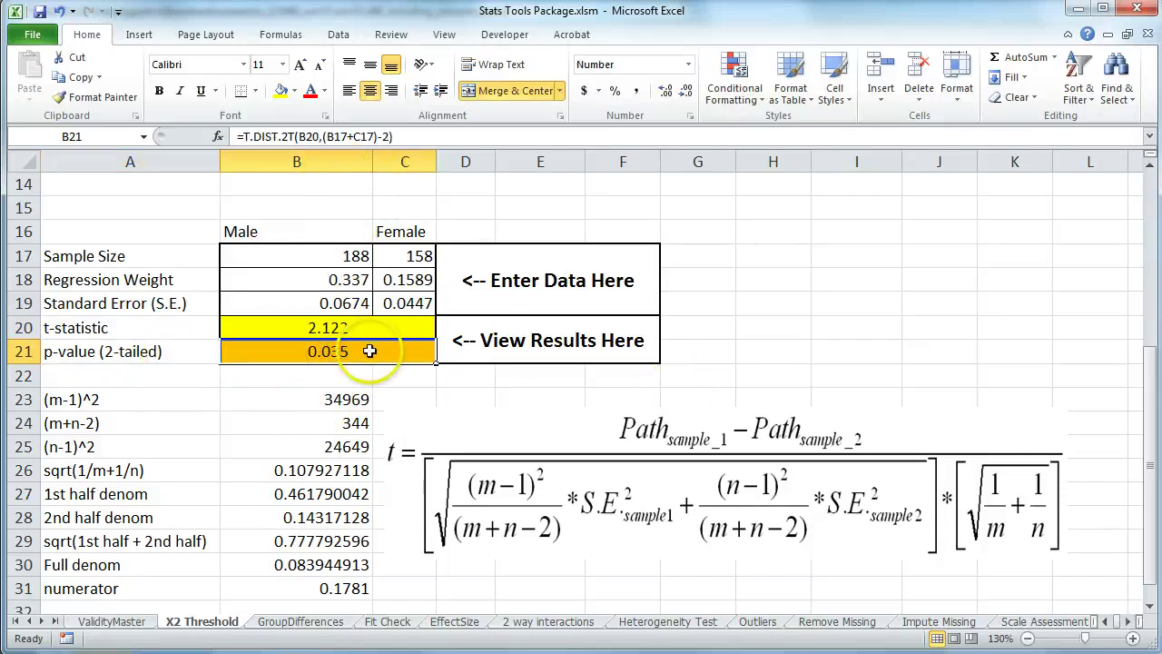
pyautogui.doubleClick(285, 136)
pyautogui.write('r')
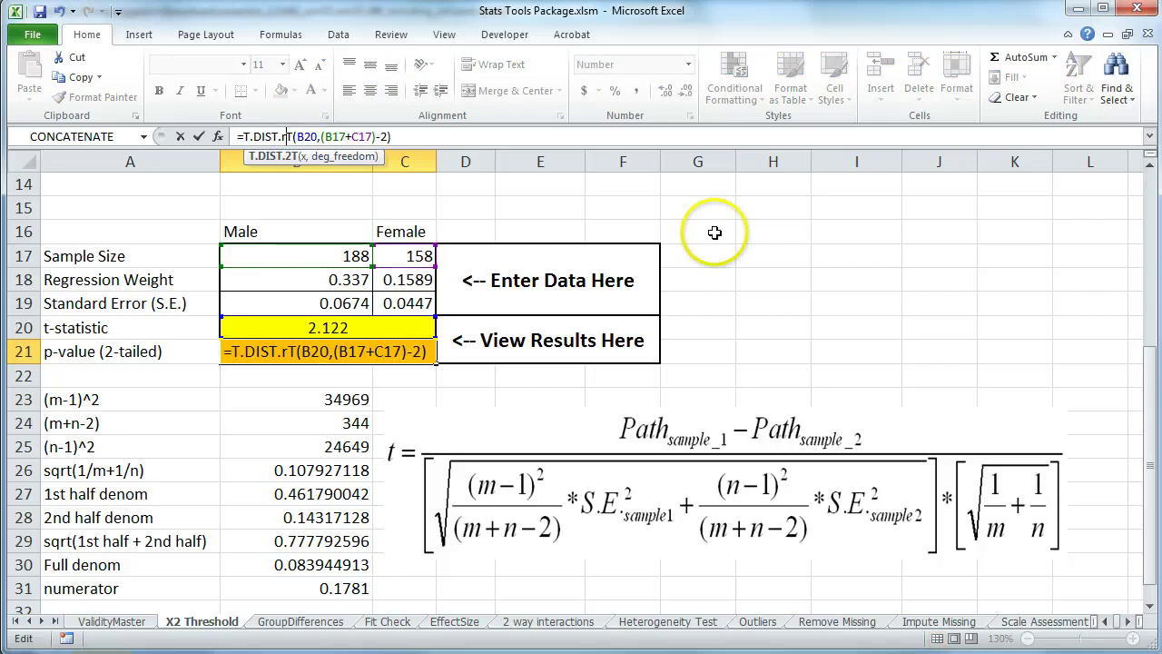
pyautogui.press('Return')
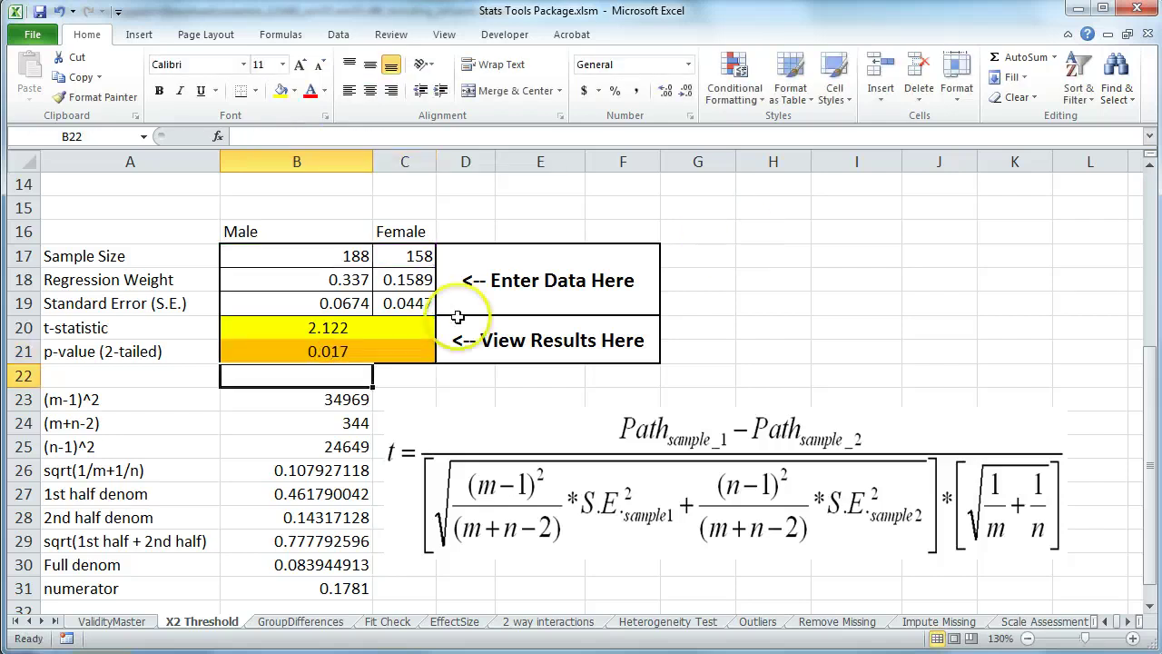
# Restore the two-tailed T.DIST.2T formula in B21, giving p = 0.035 again.
pyautogui.click(309, 351)
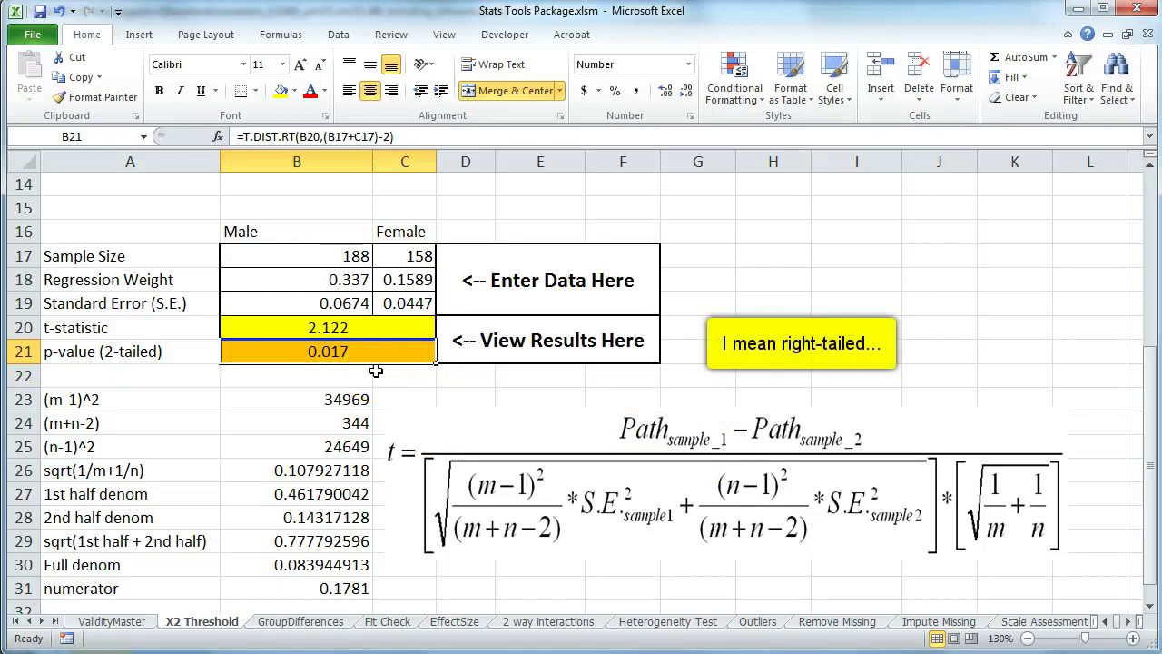
pyautogui.click(284, 136)
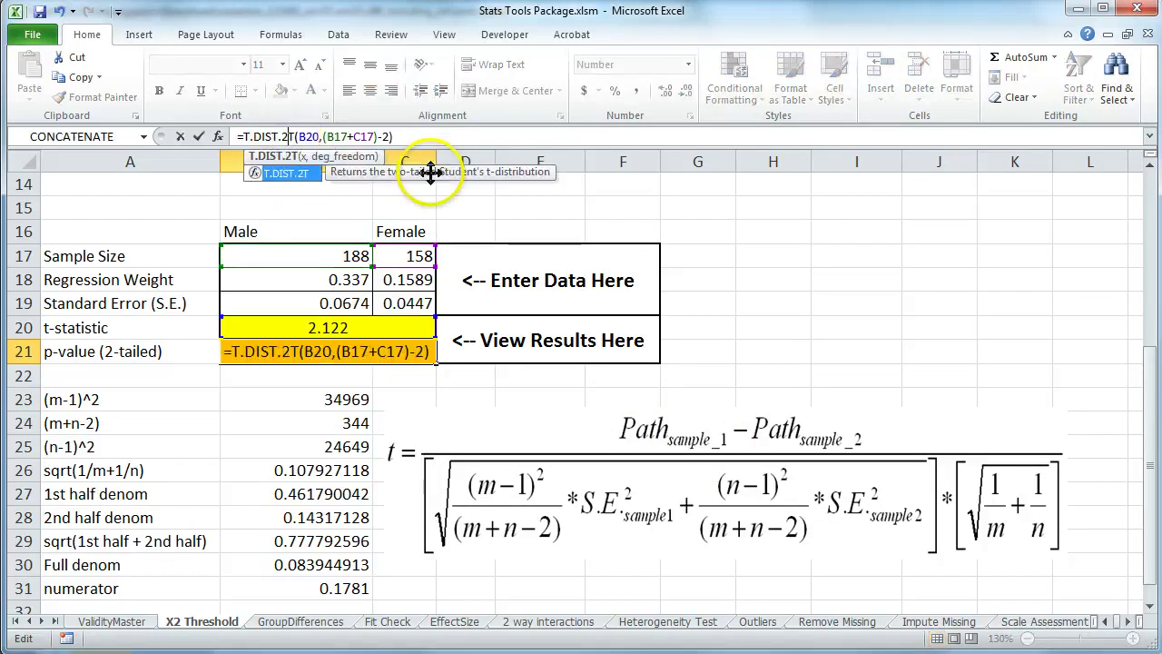
pyautogui.press('Return')
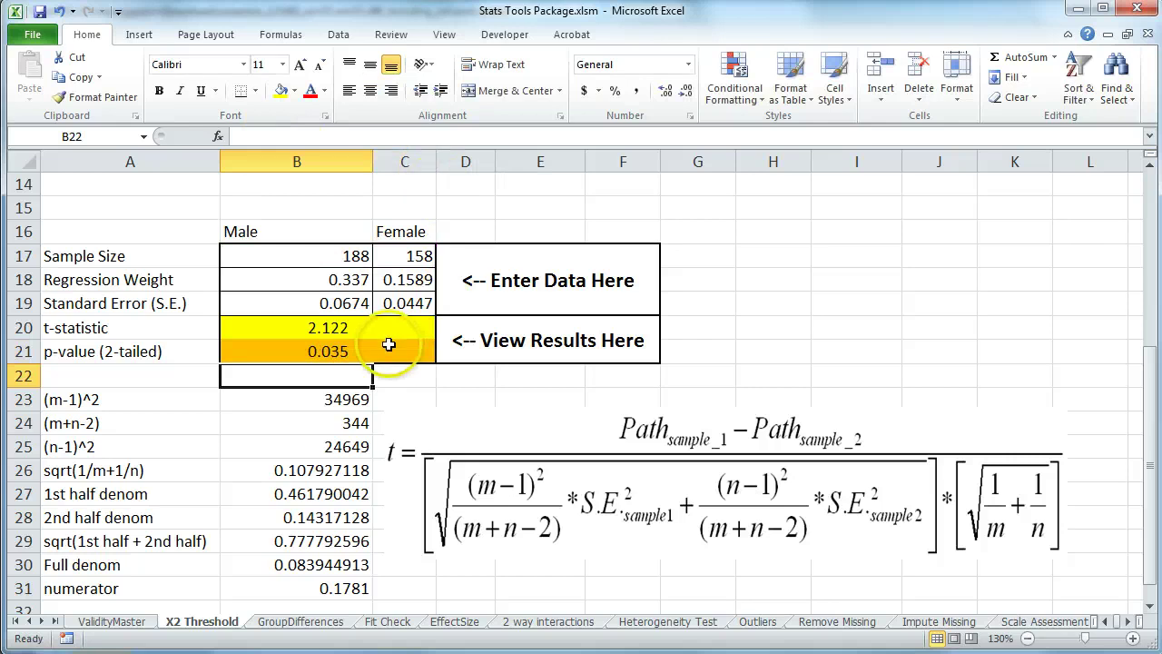
pyautogui.click(423, 361)
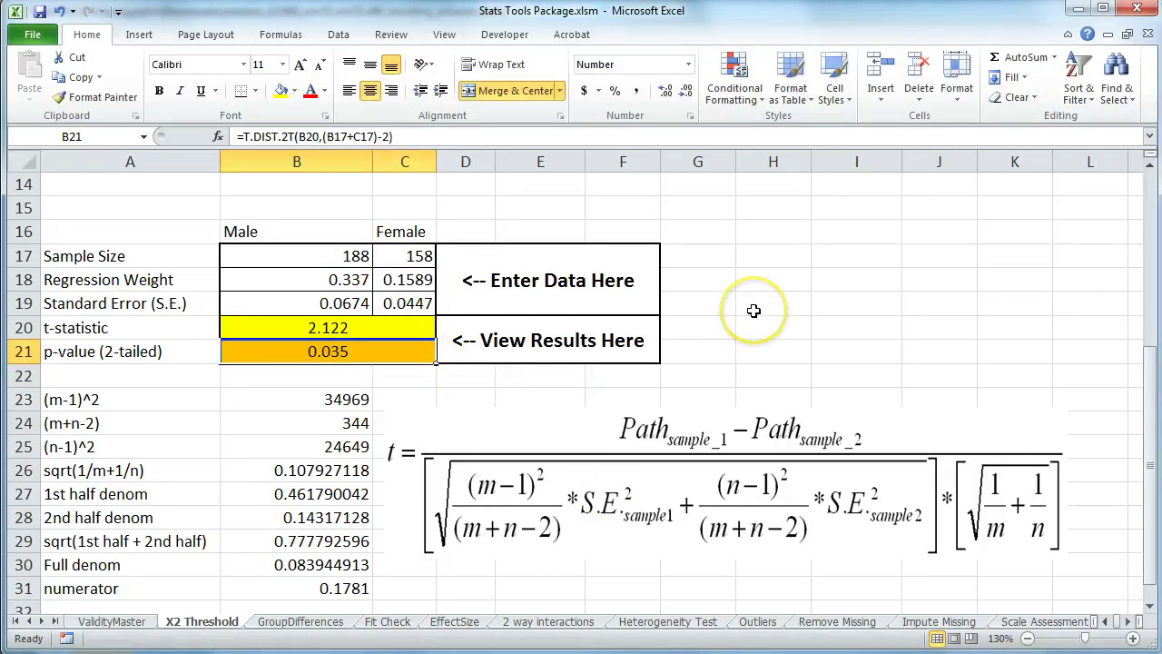
pyautogui.hotkey('alt', 'Tab')
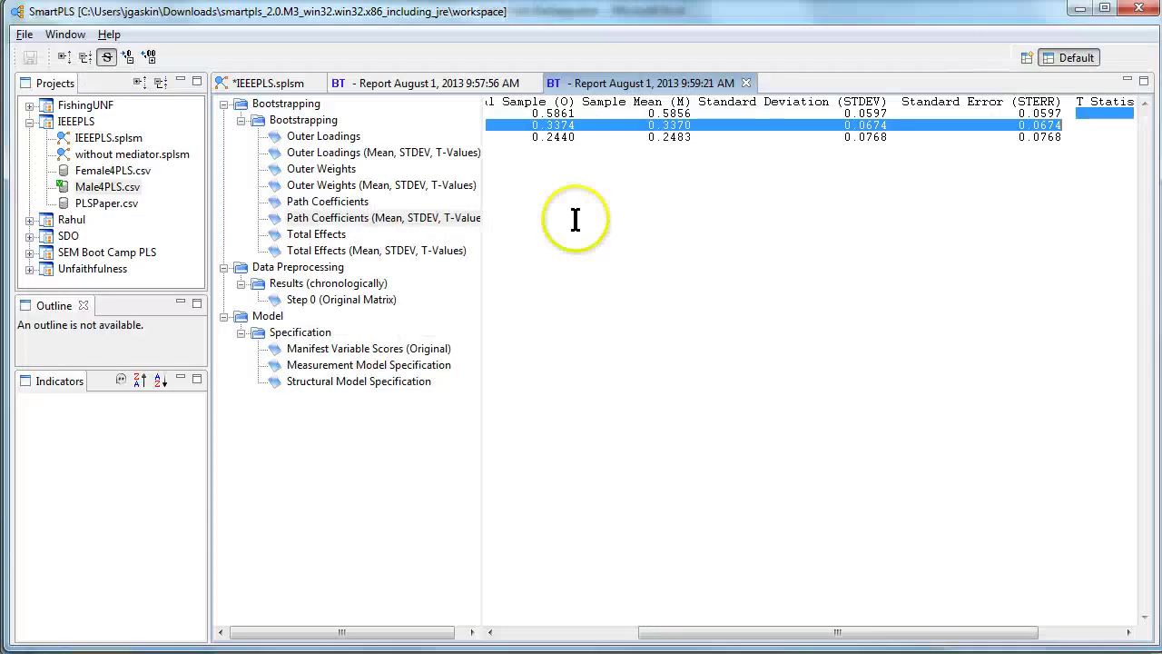
# Review the male and female regression weights in Excel cells B18 and C18.
pyautogui.click(273, 83)
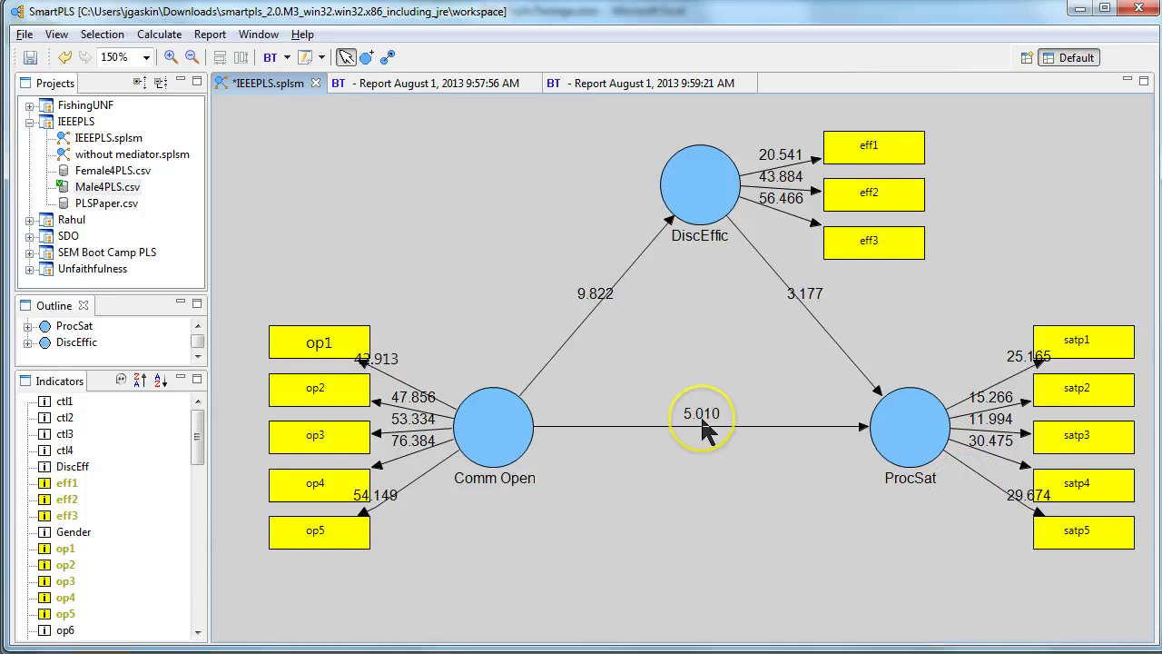
pyautogui.hotkey('alt', 'Tab')
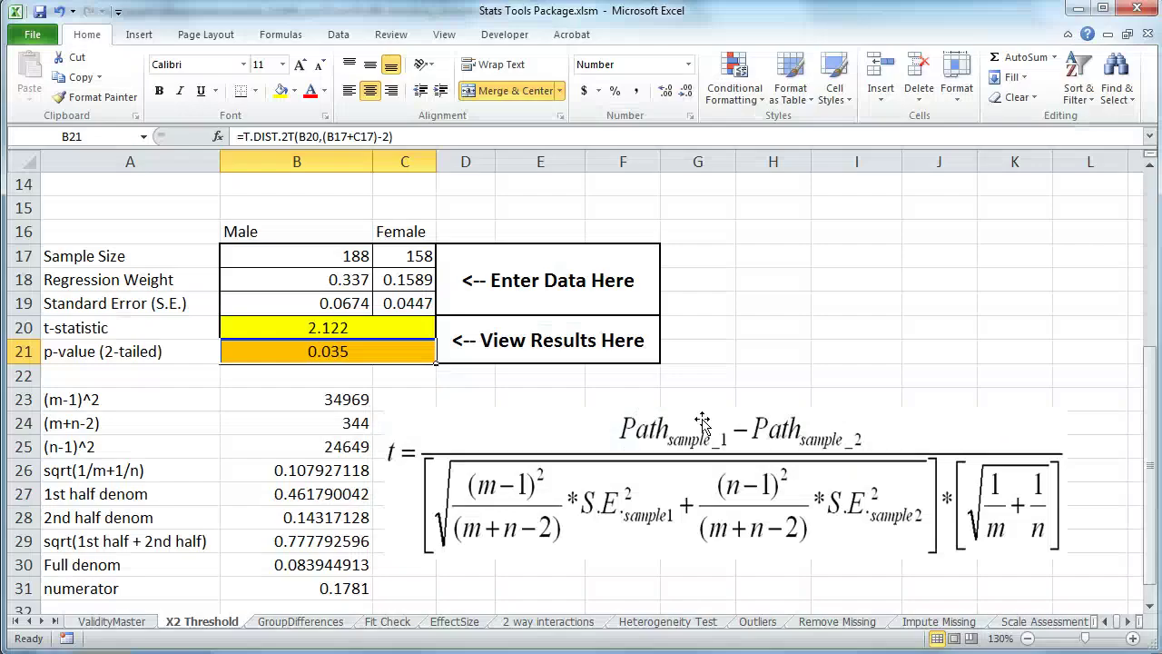
pyautogui.click(363, 281)
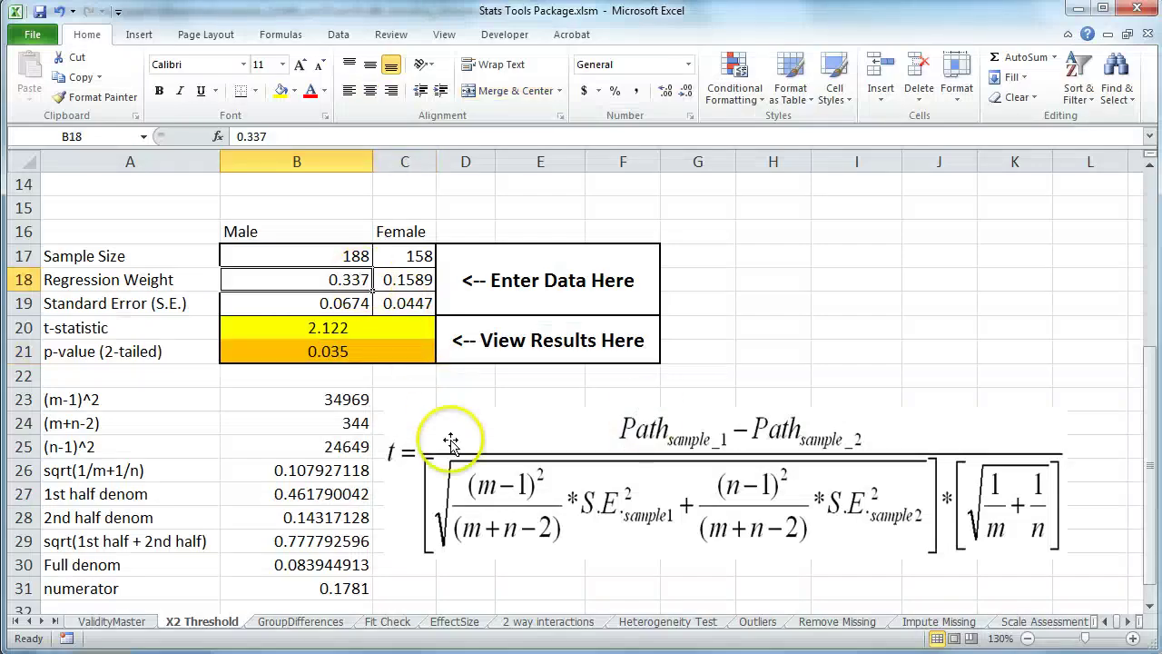
pyautogui.click(414, 283)
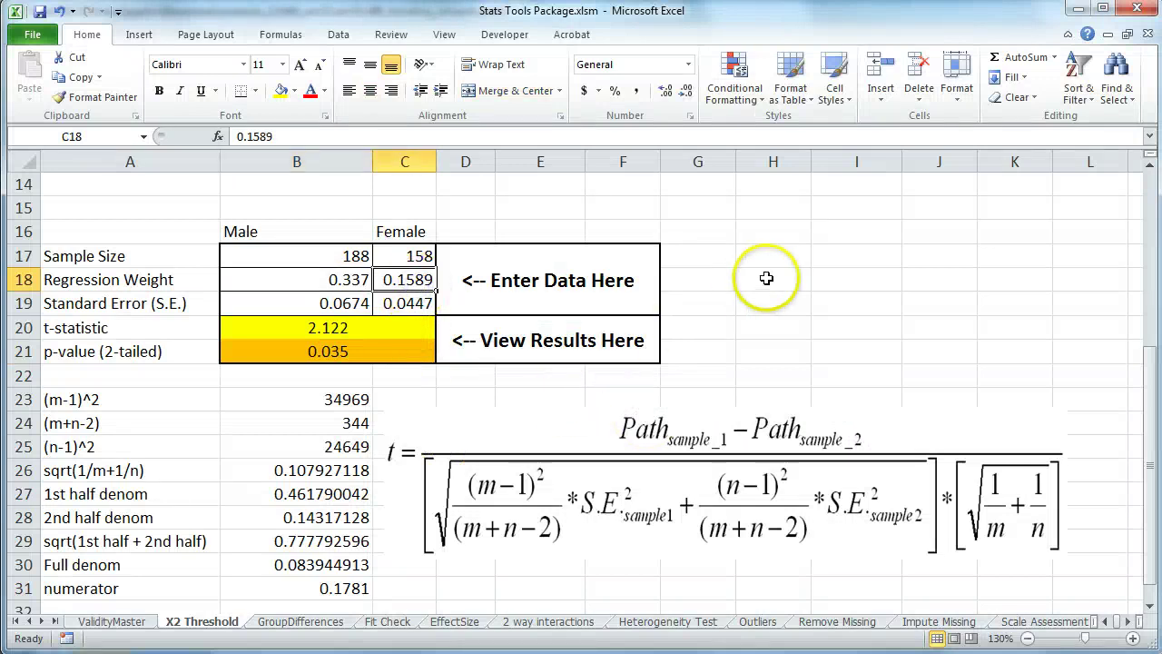
# Select ProcSat in the IEEEPLS model, where Comm Open → ProcSat shows t = 5.010.
pyautogui.hotkey('alt', 'Tab')
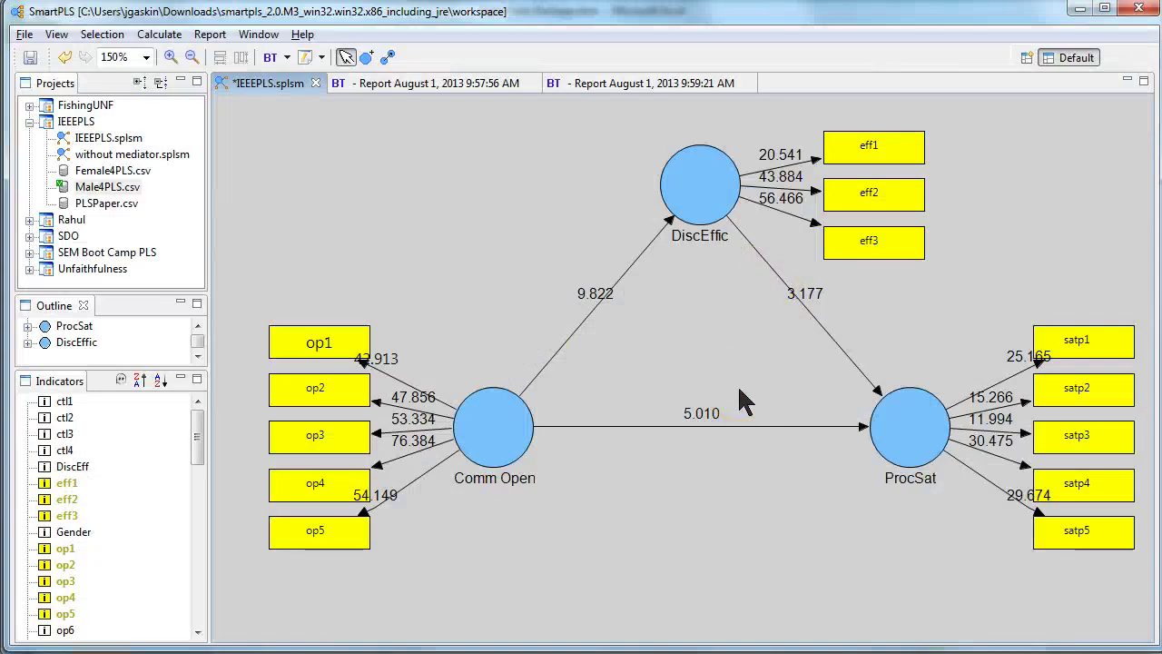
pyautogui.click(732, 392)
pyautogui.click(749, 398)
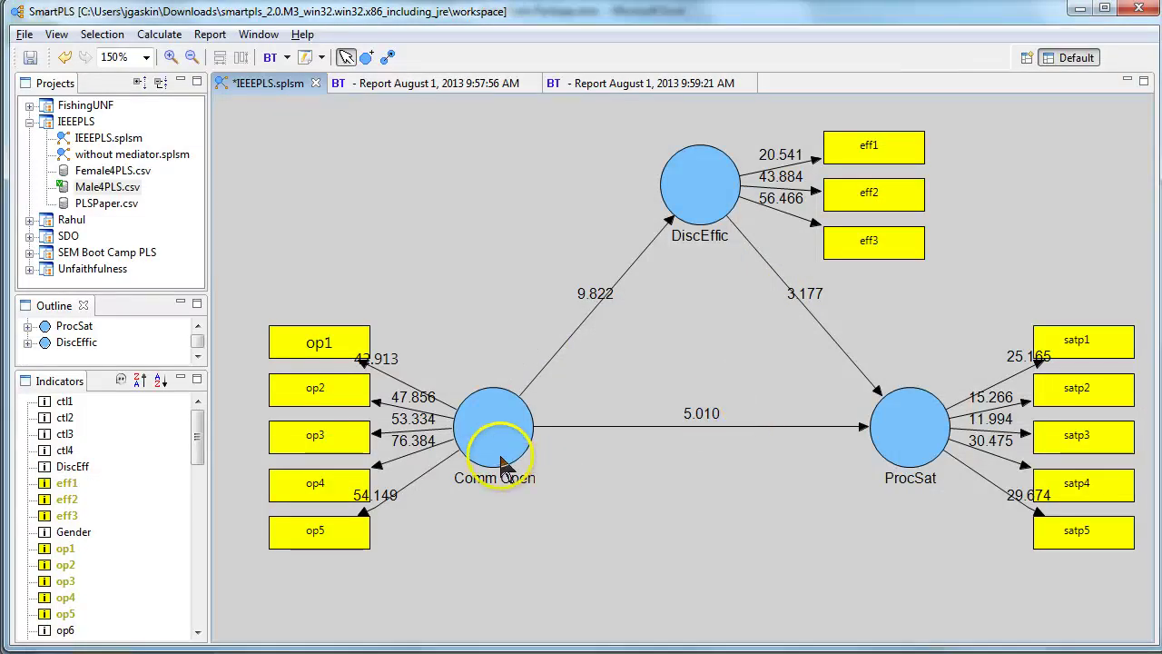
pyautogui.click(912, 438)
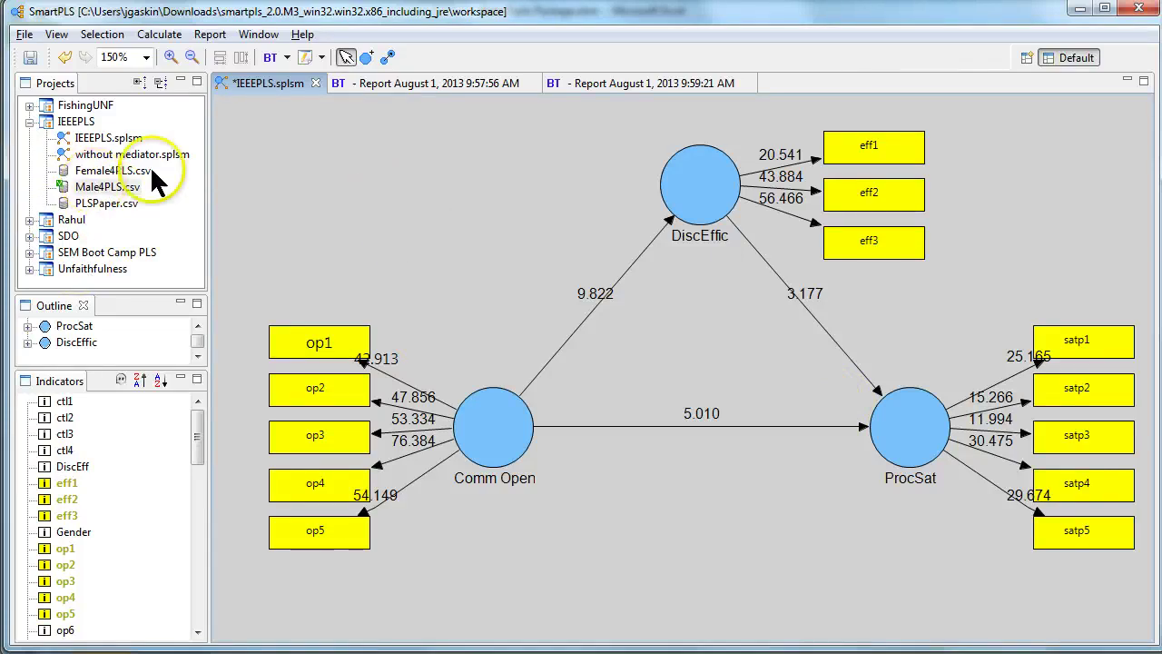
# Show Total Effects (Mean, STDEV, T-Values) in the 9:57:56 report and mark Comm Open → ProcSat.
pyautogui.click(433, 82)
pyautogui.click(677, 83)
pyautogui.click(476, 83)
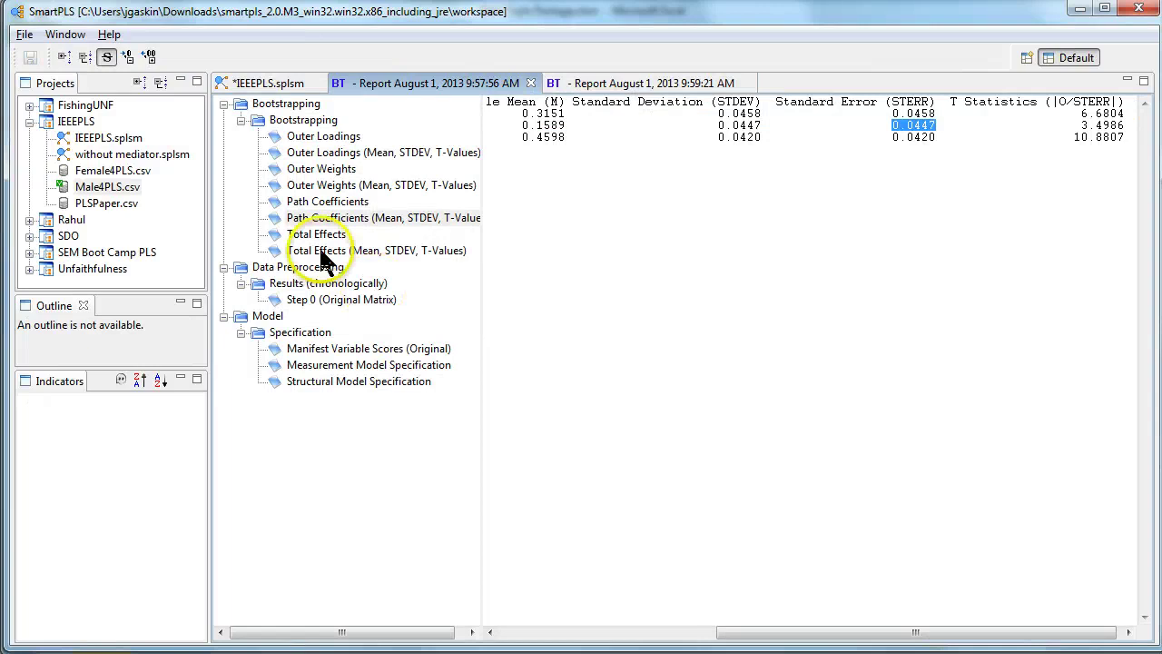
pyautogui.click(348, 221)
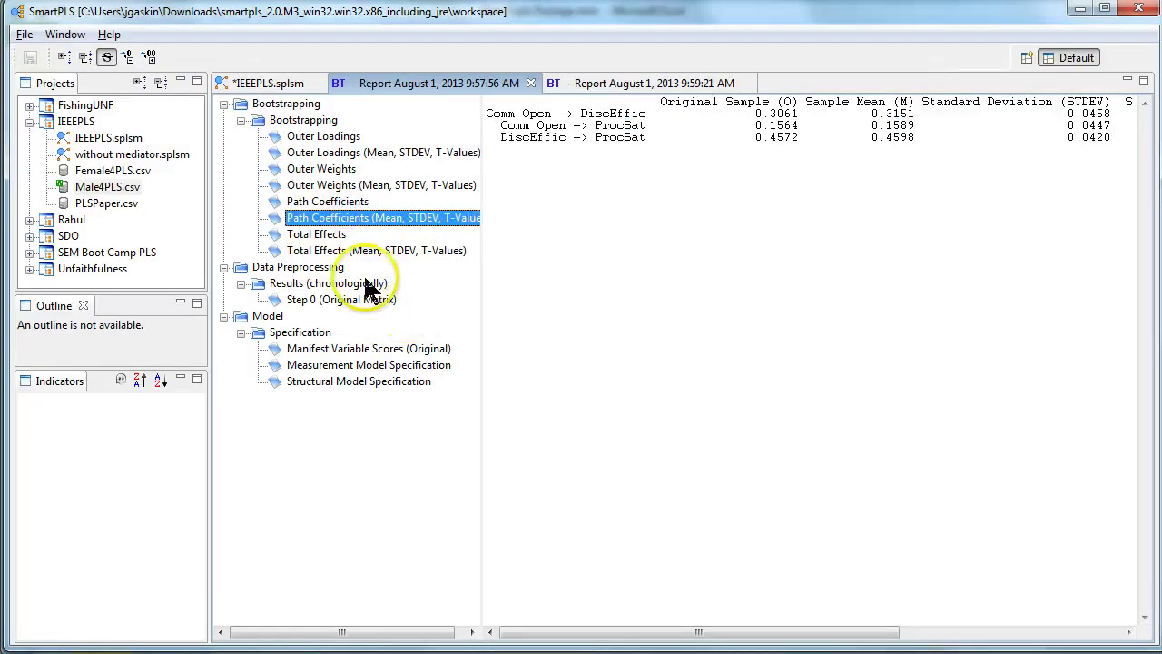
pyautogui.click(388, 252)
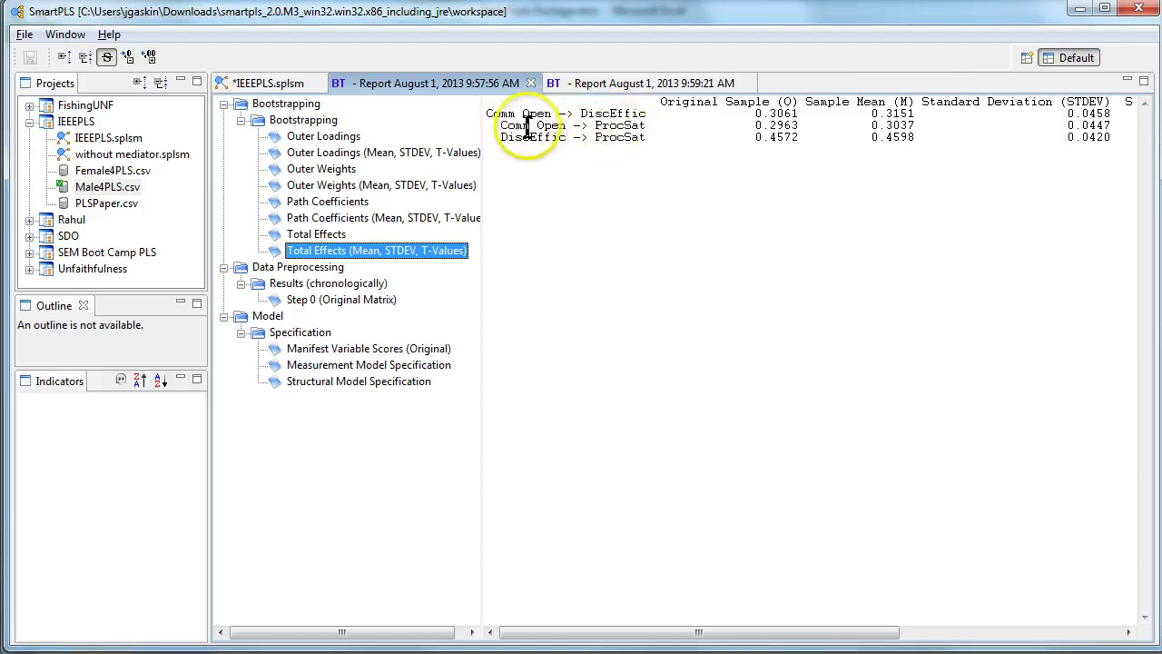
pyautogui.moveTo(536, 126); pyautogui.dragTo(649, 125)
# Enter the 0.3037 total effect as the female regression weight in C18, giving t = 0.397, p = 0.692.
pyautogui.hotkey('alt', 'Tab')
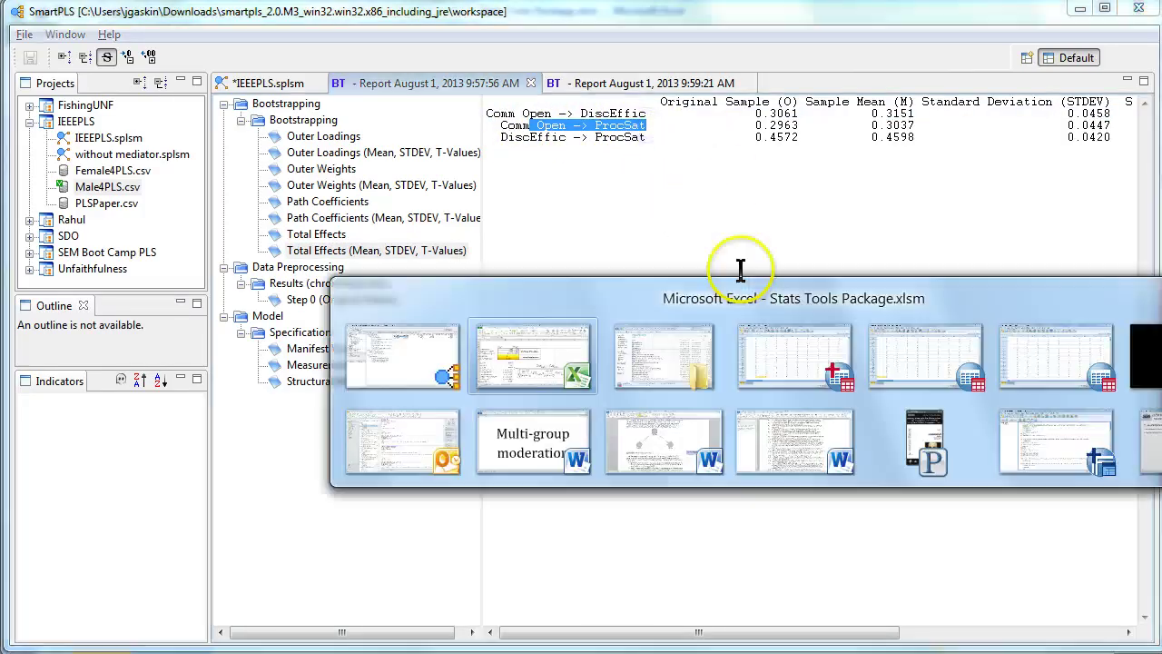
pyautogui.click(483, 338)
pyautogui.click(273, 85)
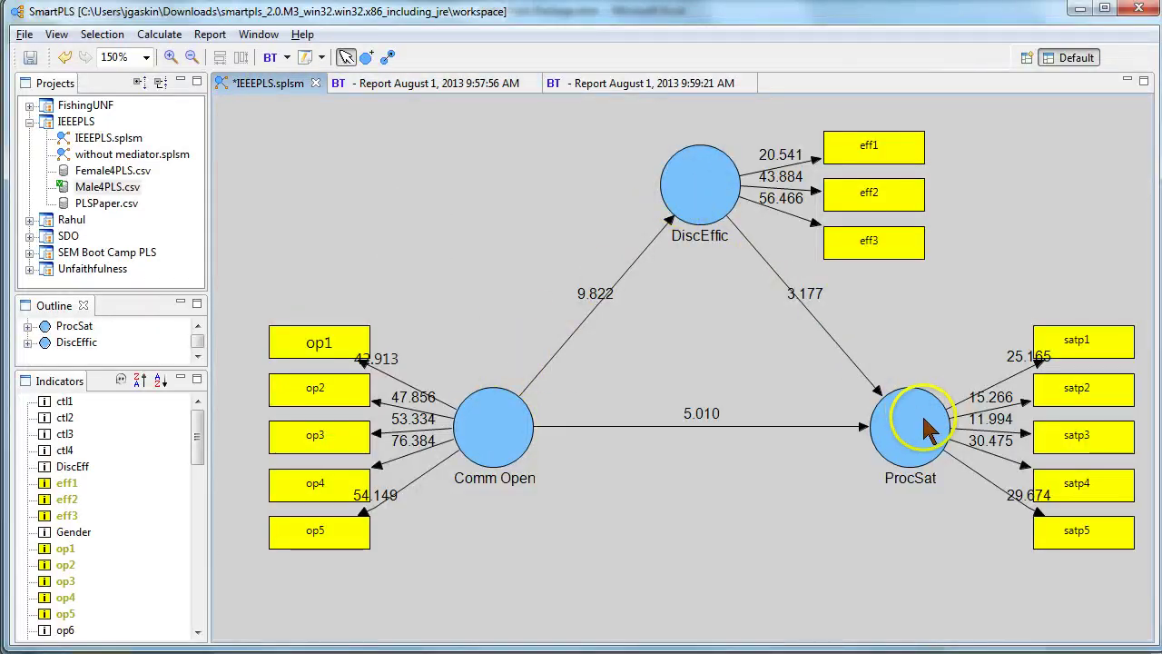
pyautogui.hotkey('alt', 'Tab')
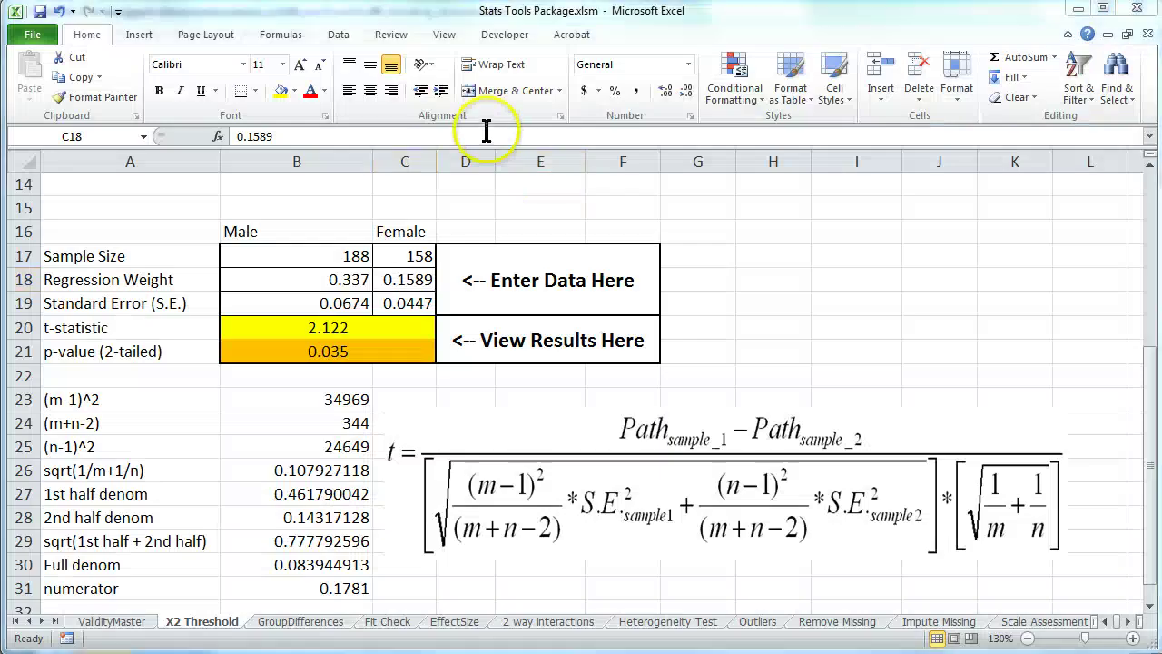
pyautogui.hotkey('alt', 'Tab')
pyautogui.click(469, 82)
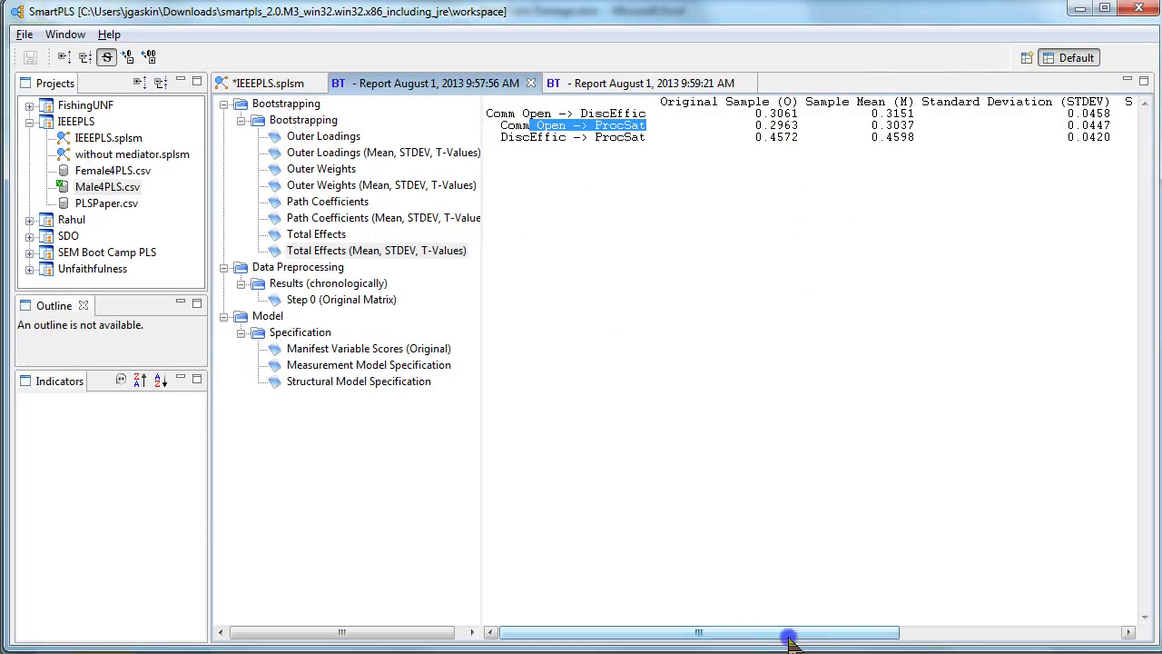
pyautogui.moveTo(789, 636); pyautogui.dragTo(897, 632)
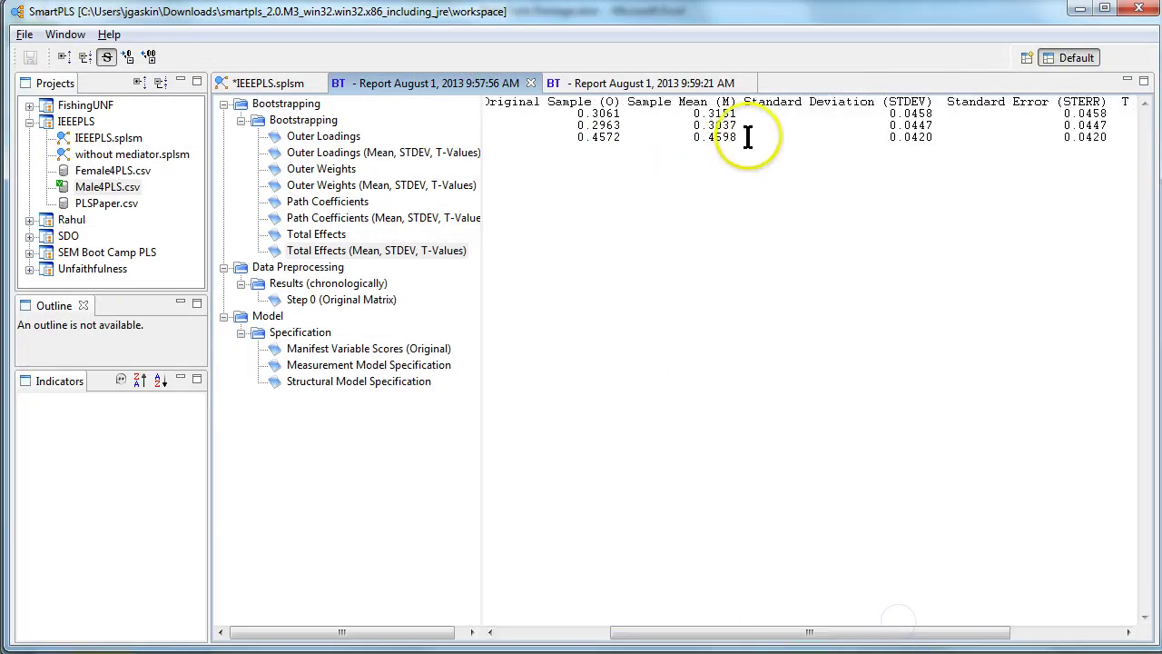
pyautogui.hotkey('alt', 'Tab')
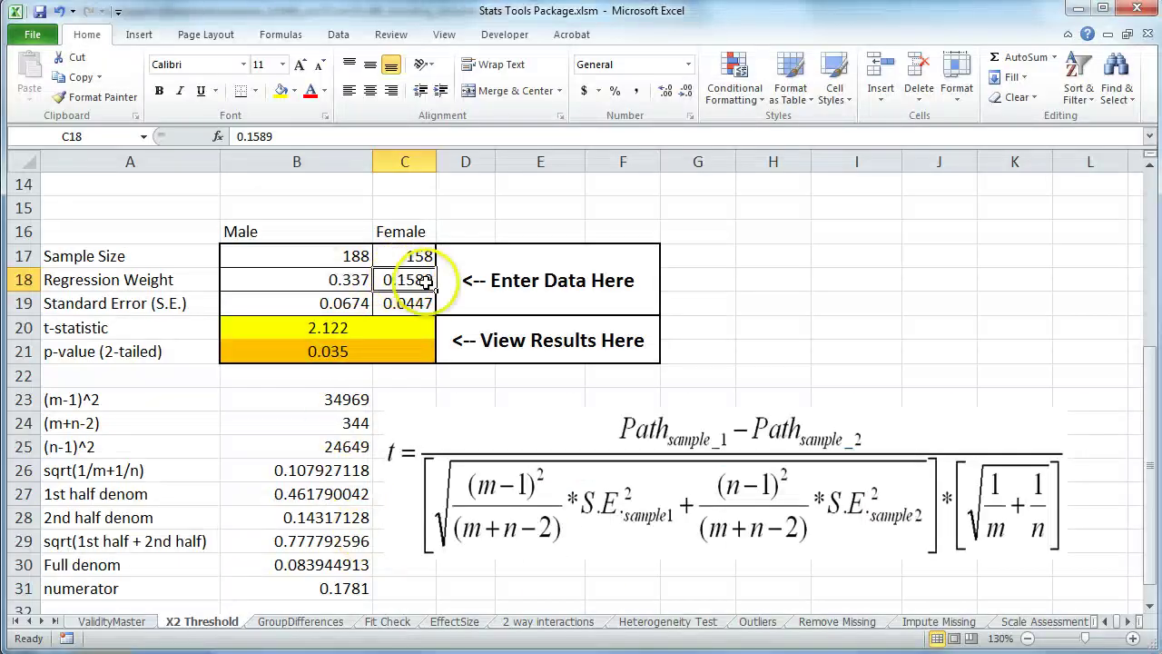
pyautogui.write('.3037')
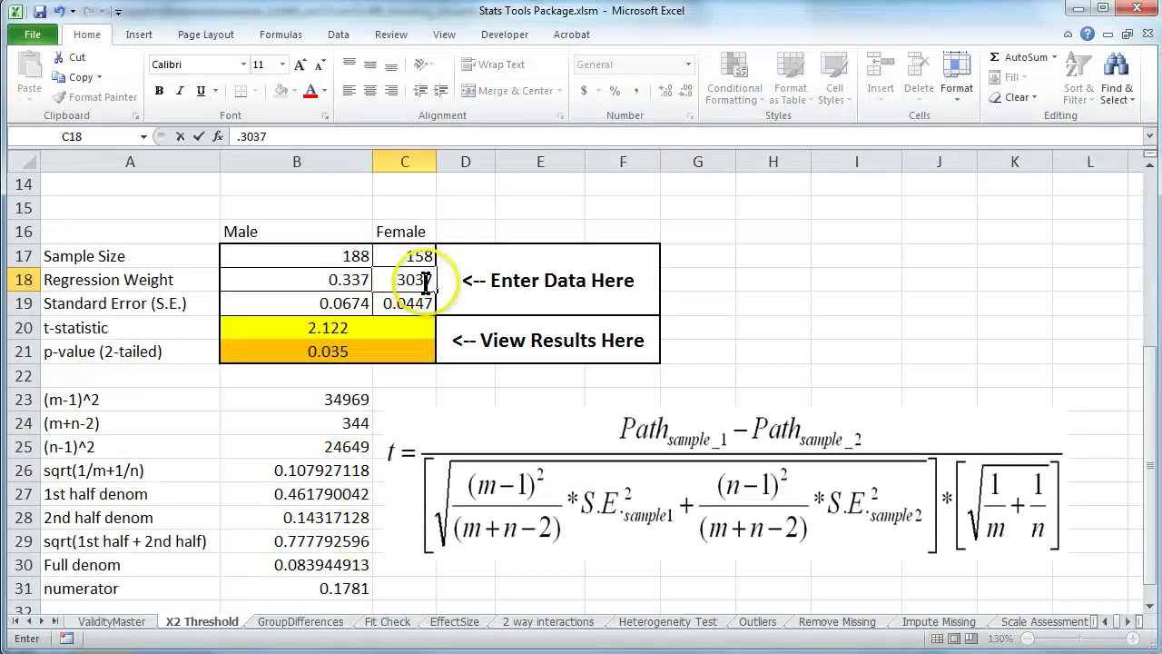
pyautogui.press('Left')
# Move to the female standard error cell C19 and bring the SmartPLS report back.
pyautogui.hotkey('alt', 'Tab')
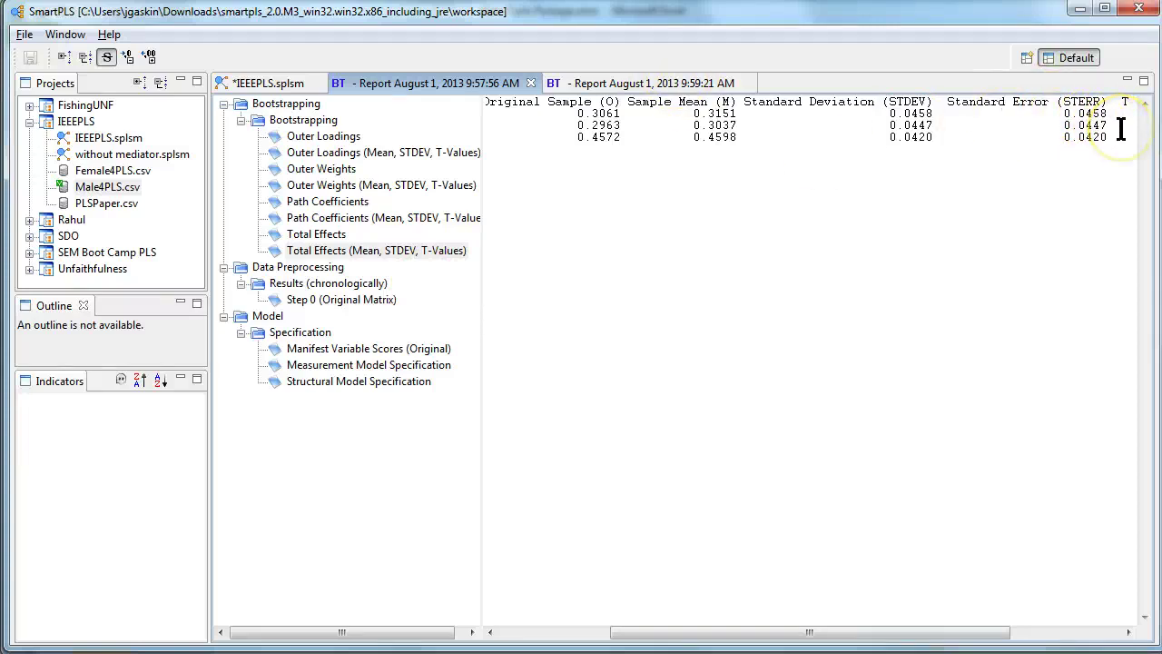
pyautogui.hotkey('alt', 'Tab')
pyautogui.press('Down')
pyautogui.press('Right')
pyautogui.hotkey('alt', 'Tab')
# Enter the 0.4843 Comm Open → ProcSat total effect from the 9:59:21 report as the male weight in B18.
pyautogui.click(625, 84)
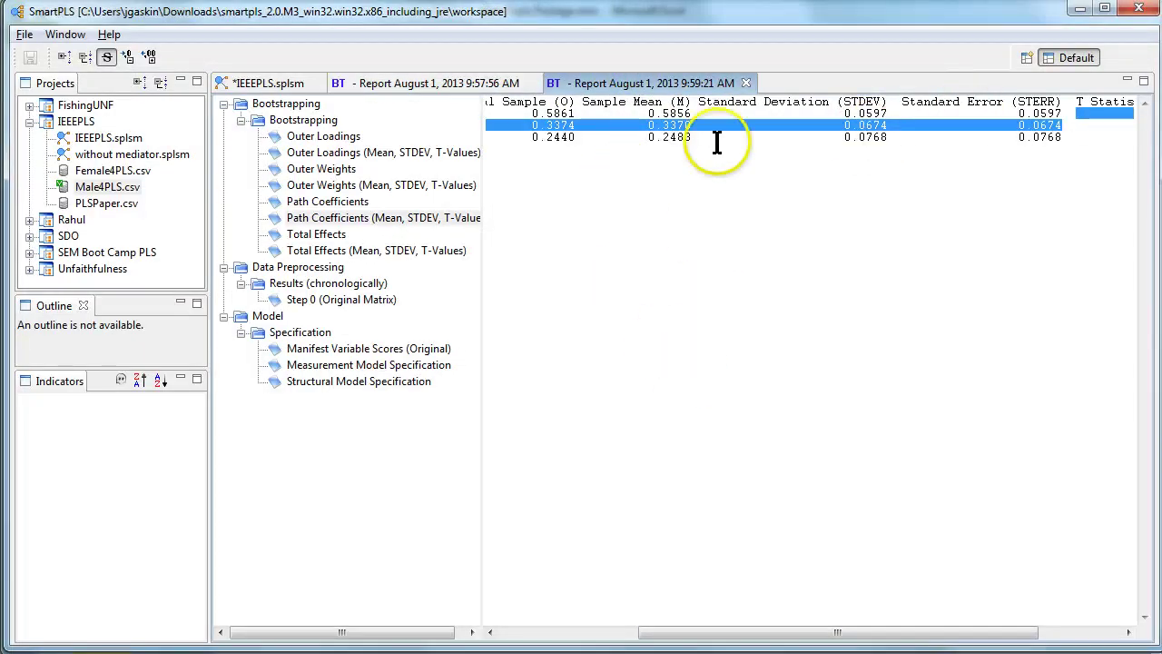
pyautogui.click(392, 251)
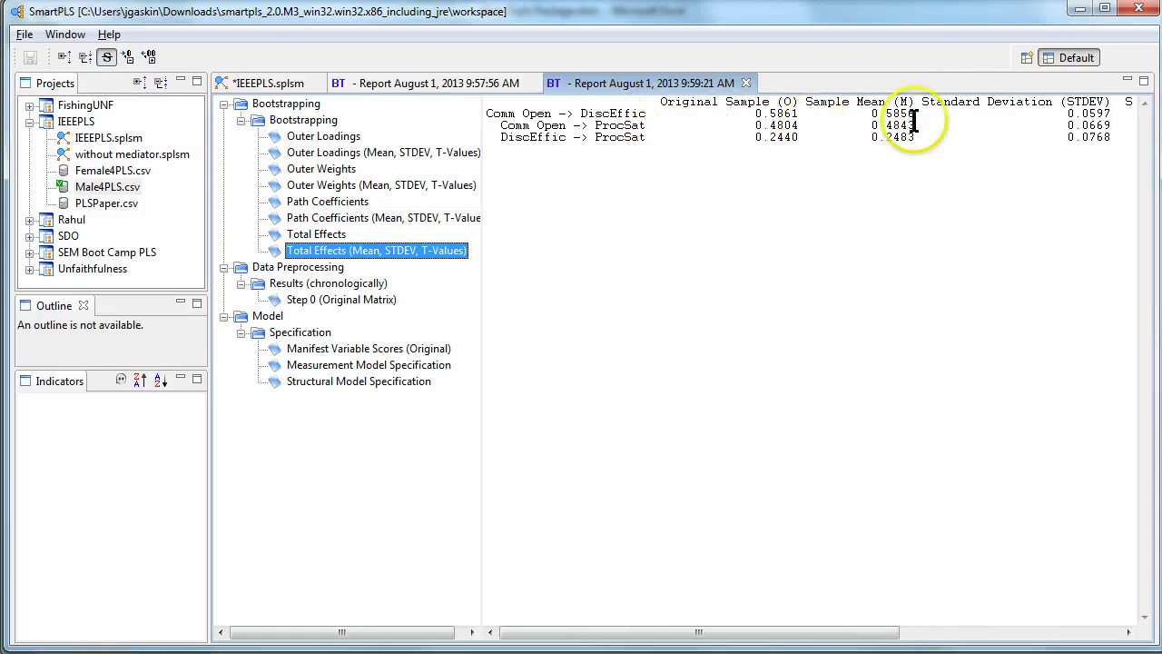
pyautogui.moveTo(915, 125); pyautogui.dragTo(882, 127)
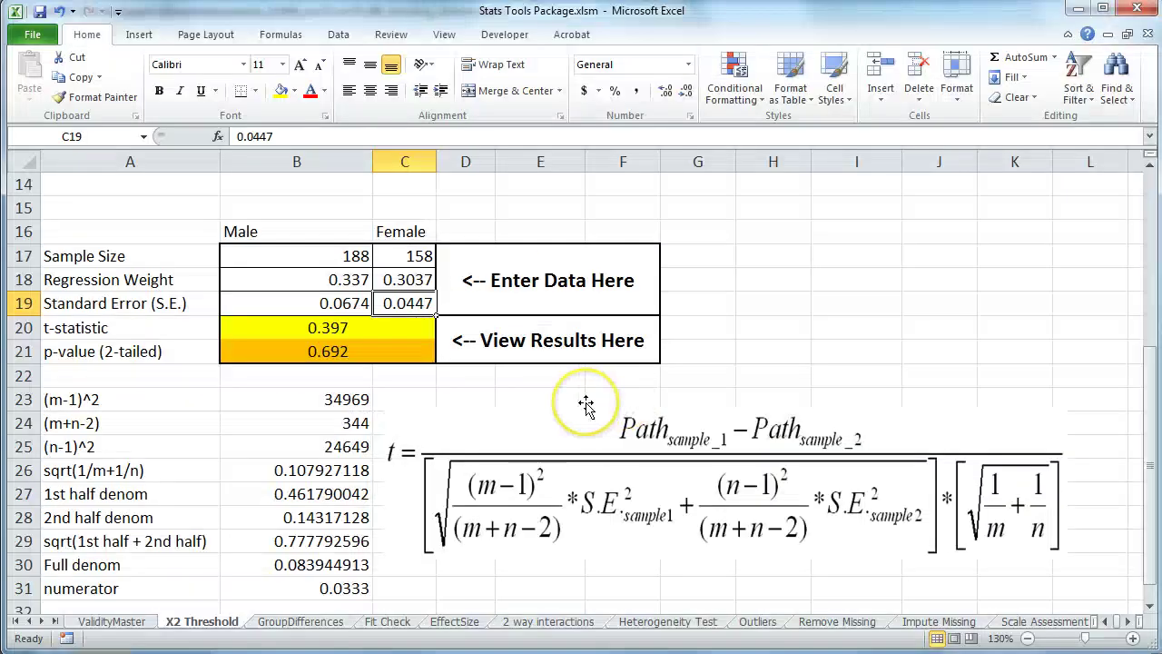
pyautogui.press('Left')
pyautogui.press('Up')
pyautogui.write('.')
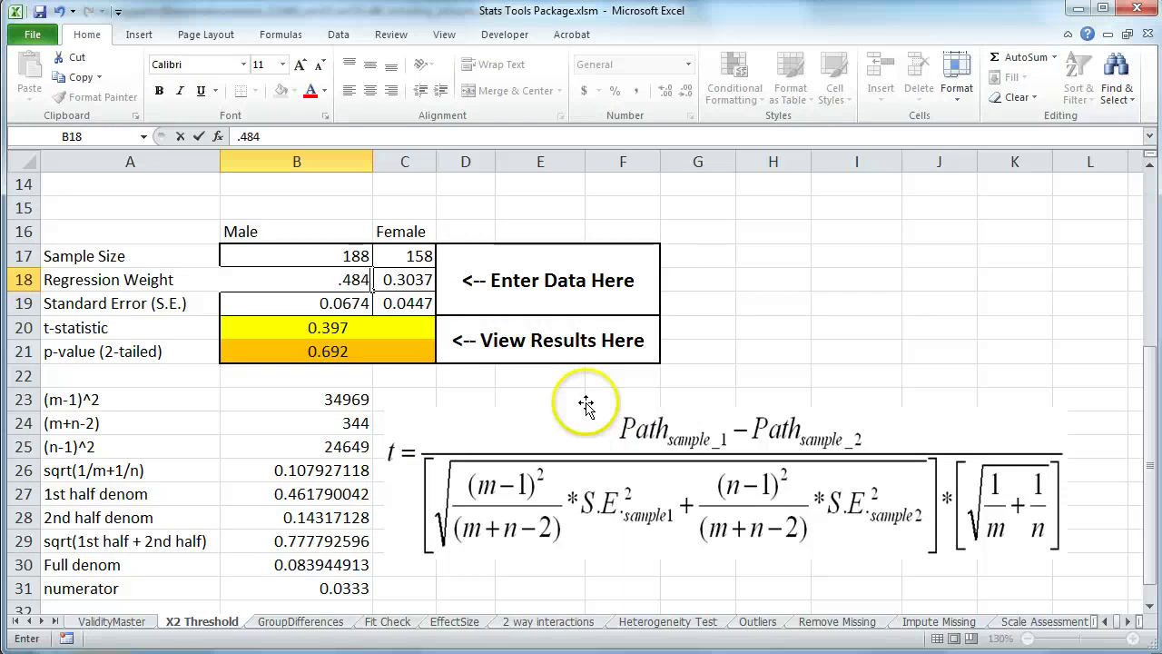
pyautogui.press('Return')
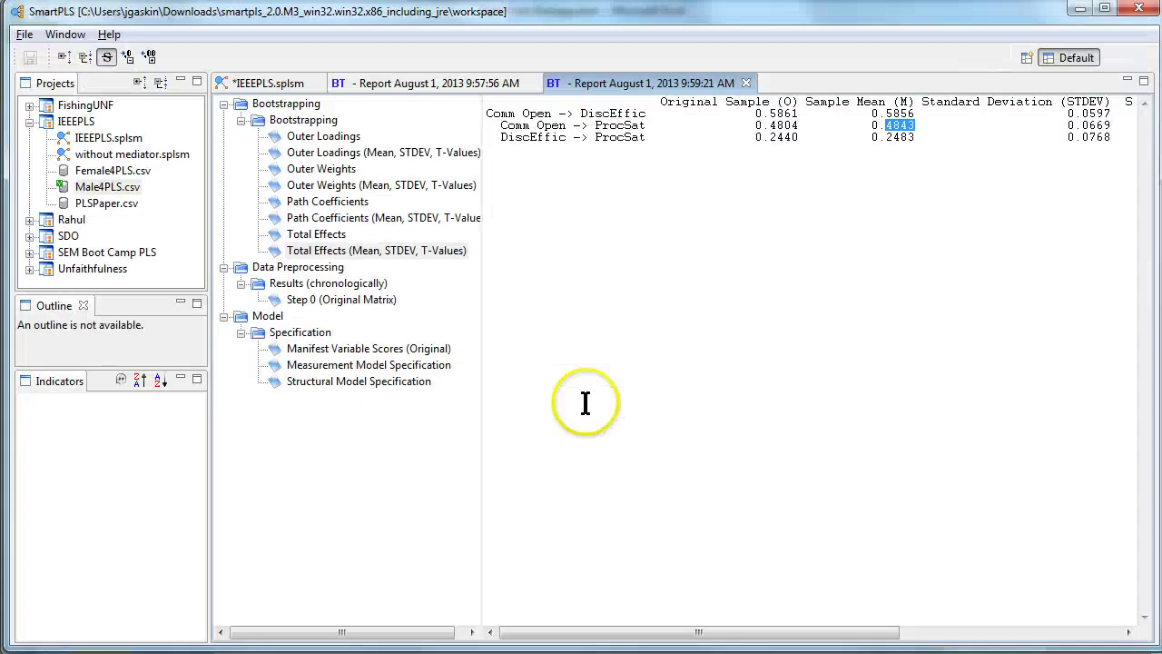
# Enter the 0.0669 total-effect STDEV as the male standard error in B19.
pyautogui.moveTo(1111, 125); pyautogui.dragTo(1090, 126)
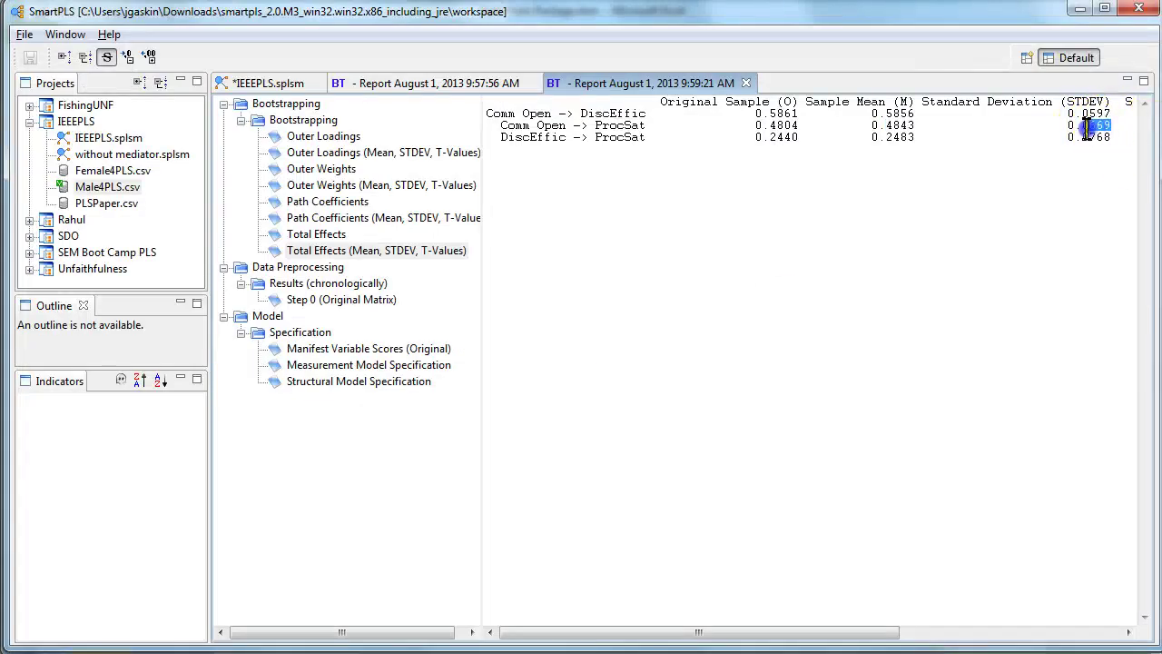
pyautogui.moveTo(819, 628); pyautogui.dragTo(938, 626)
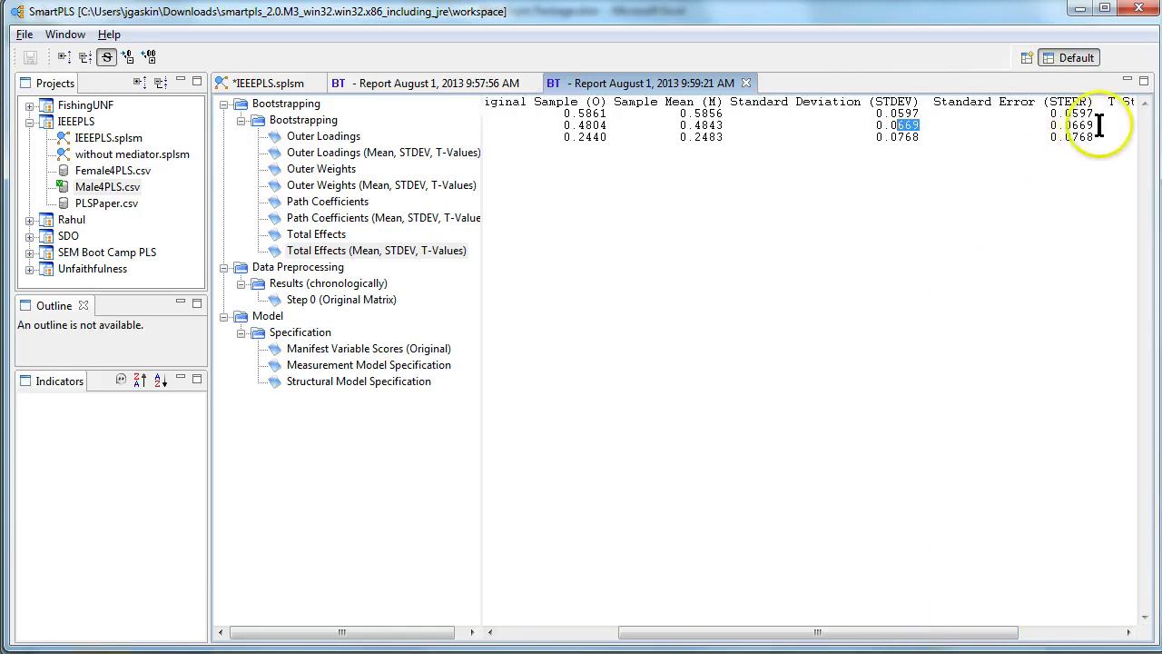
pyautogui.hotkey('alt', 'Tab')
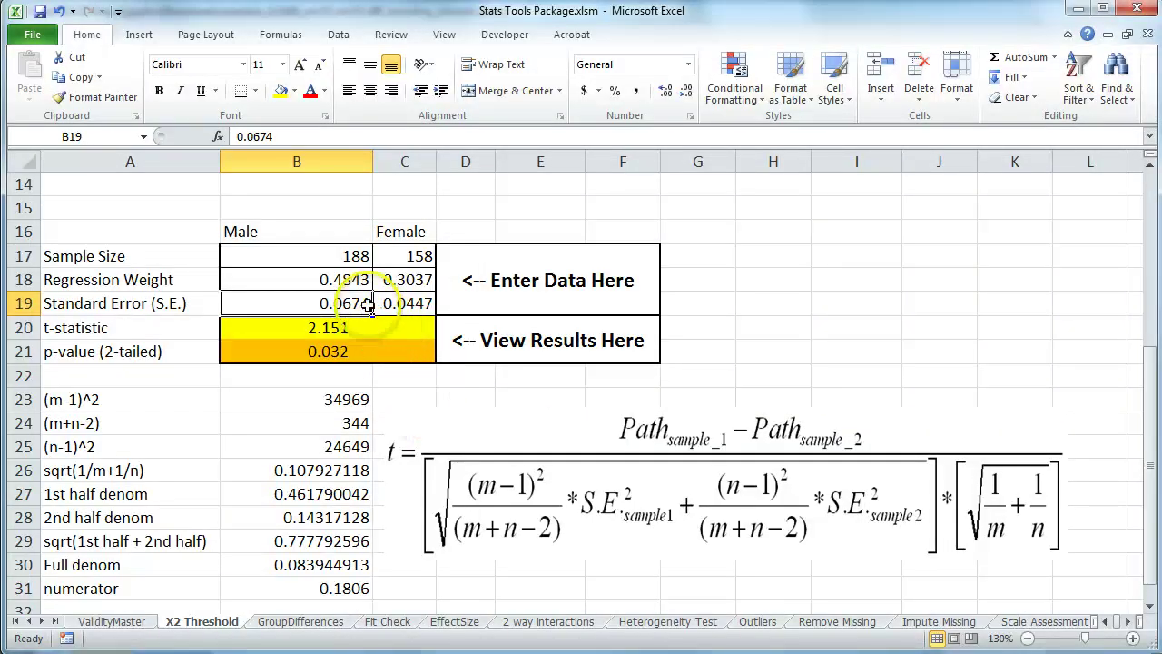
pyautogui.write('.0')
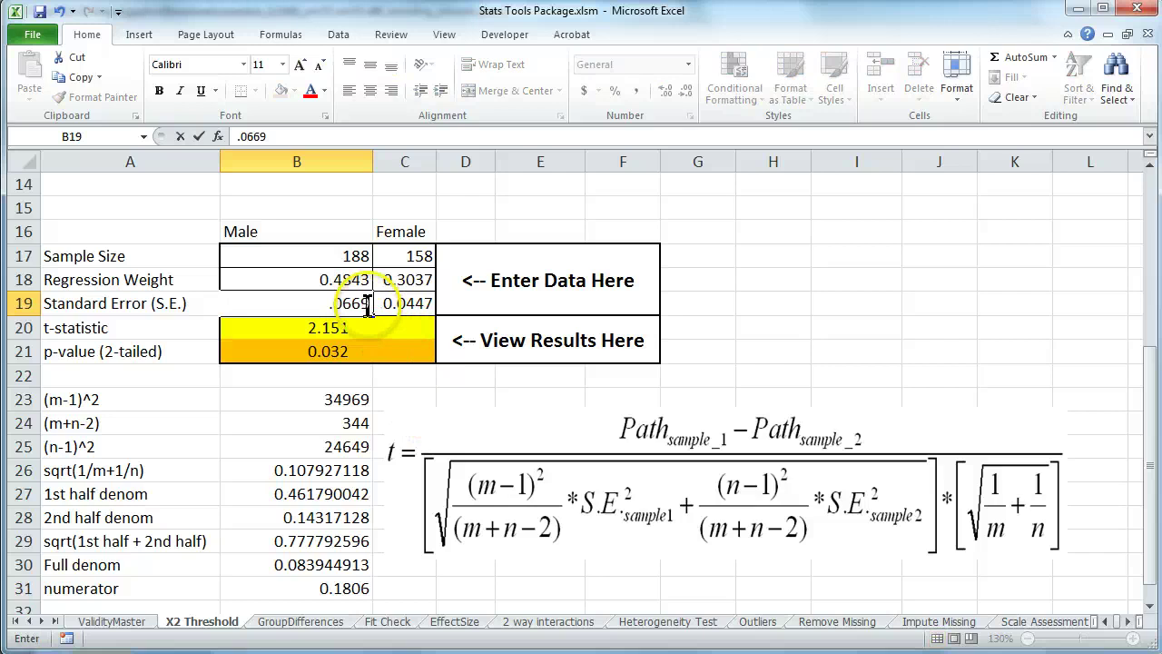
pyautogui.press('Return')
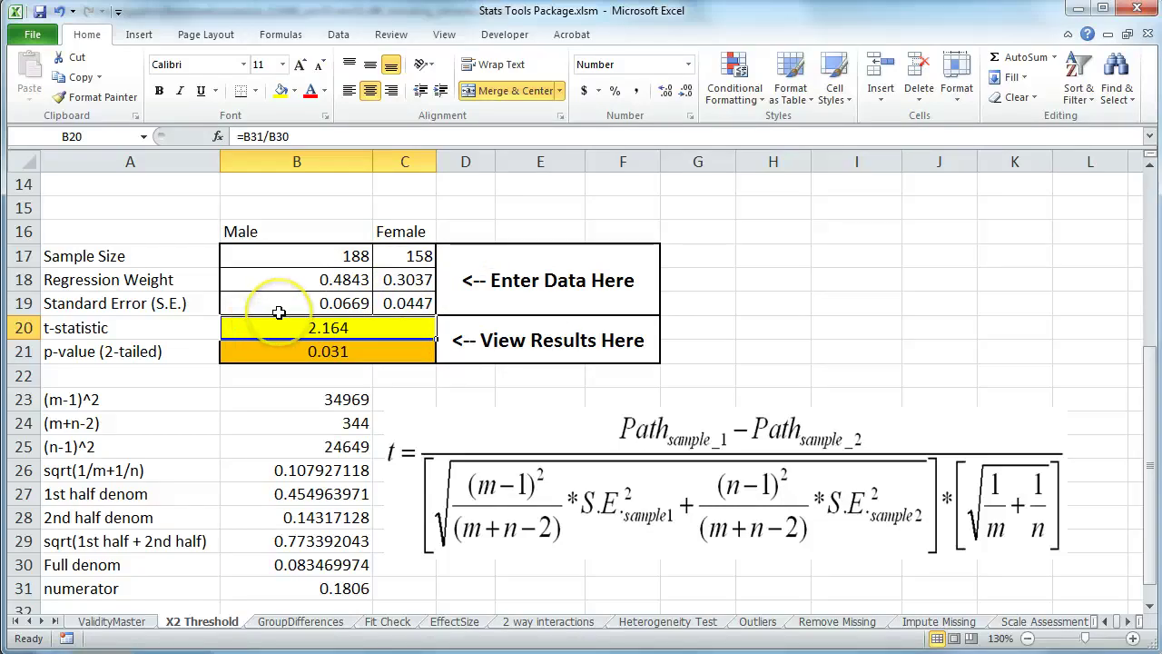
# Show the IEEEPLS path model in SmartPLS and select Excel cell B18, with results at t = 2.164, p = 0.031.
pyautogui.hotkey('alt', 'Tab')
pyautogui.click(267, 82)
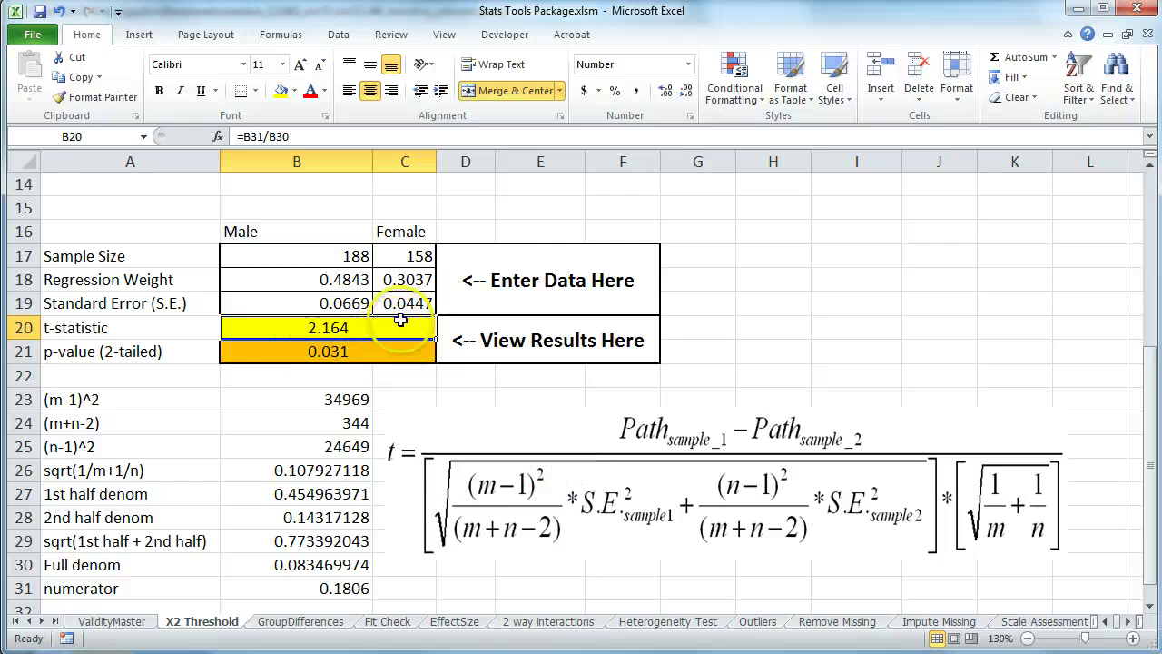
pyautogui.click(354, 282)
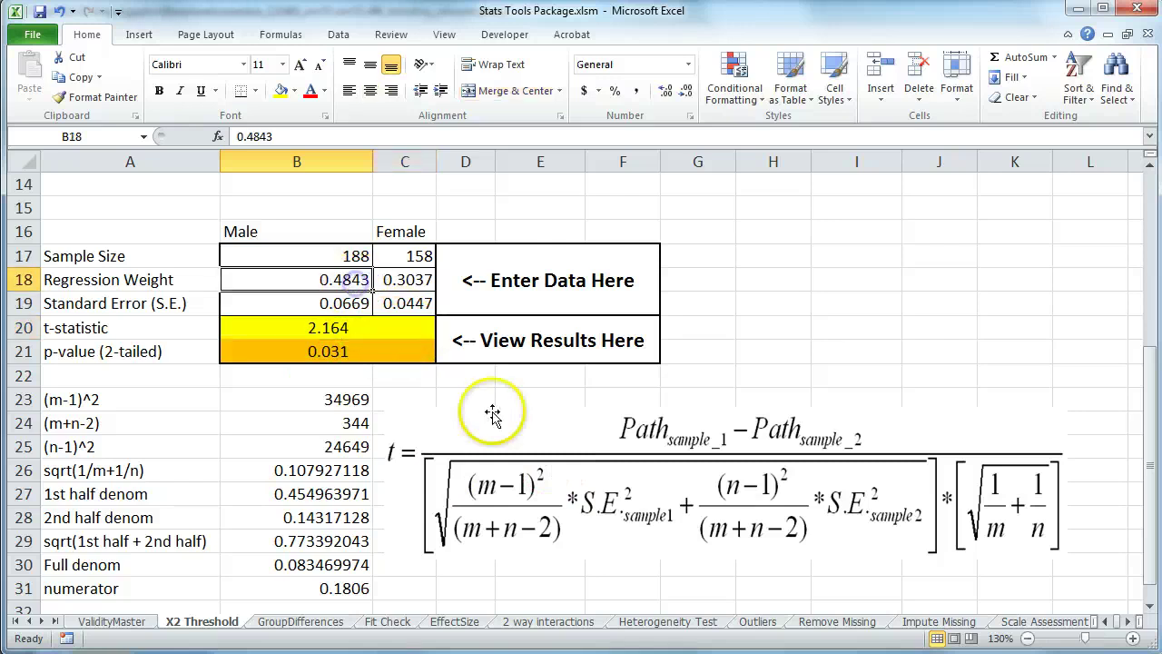